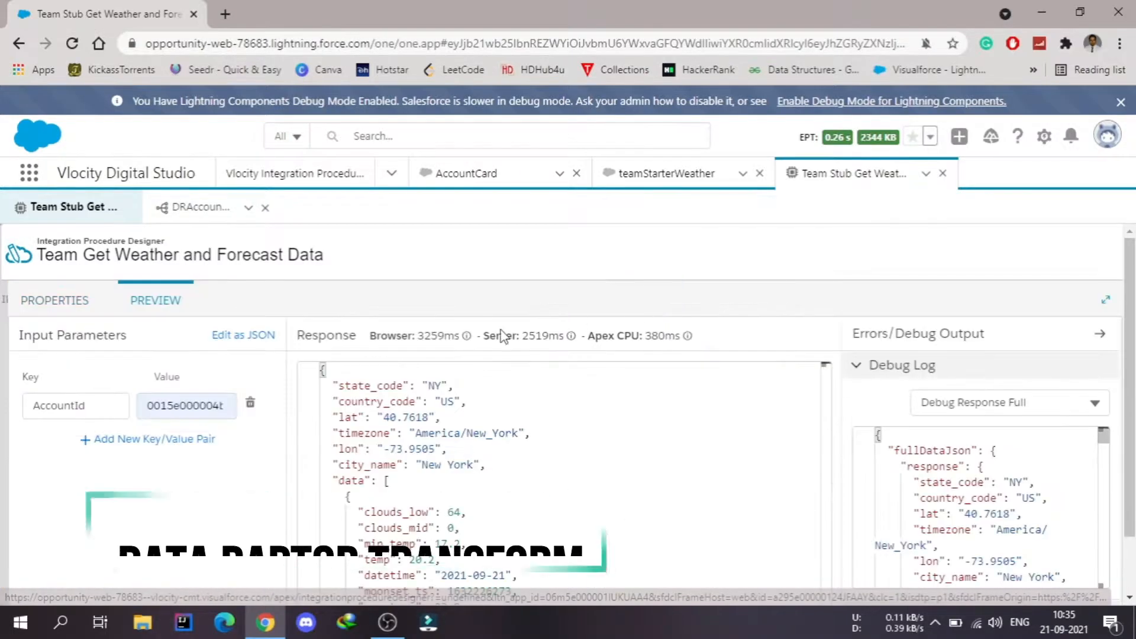
Run the integration procedure preview with the existing AccountId and look through the returned weather response
{"action": "scroll", "coordinate": [290, 439], "scroll_direction": "down", "scroll_amount": 1}
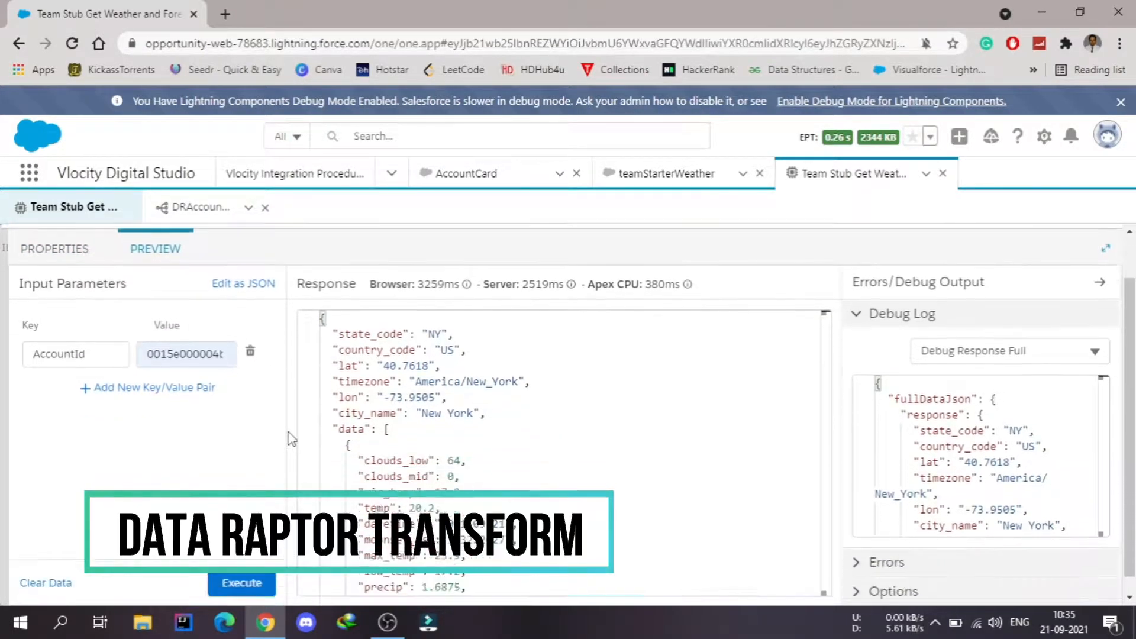
{"action": "left_click", "coordinate": [241, 586]}
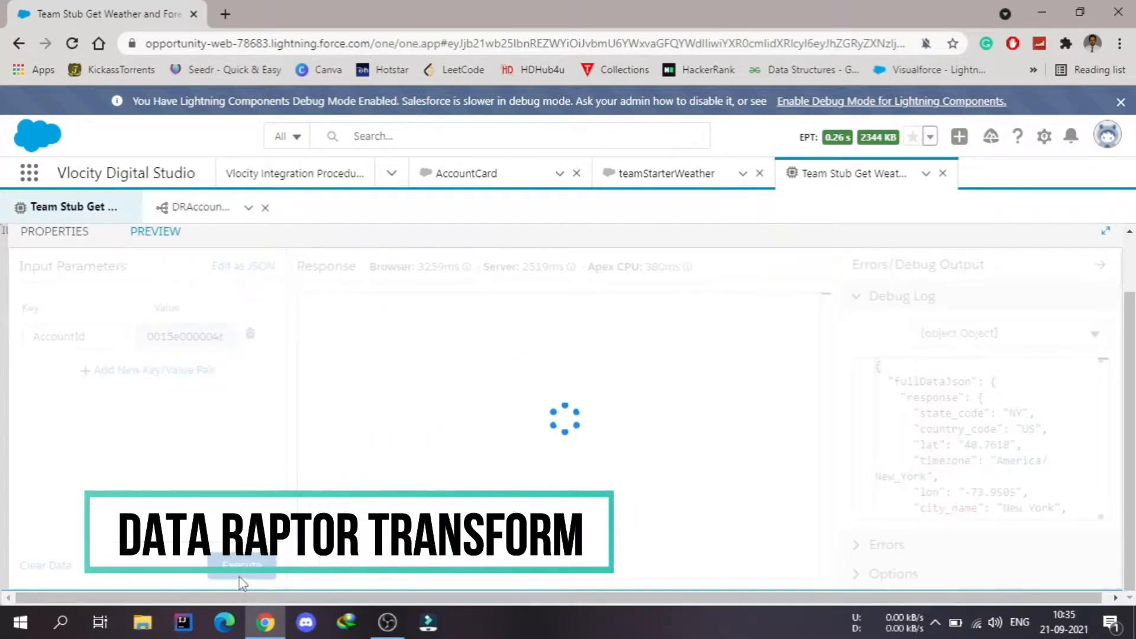
{"action": "scroll", "coordinate": [628, 497], "scroll_direction": "down", "scroll_amount": 5}
{"action": "scroll", "coordinate": [632, 497], "scroll_direction": "down", "scroll_amount": 6}
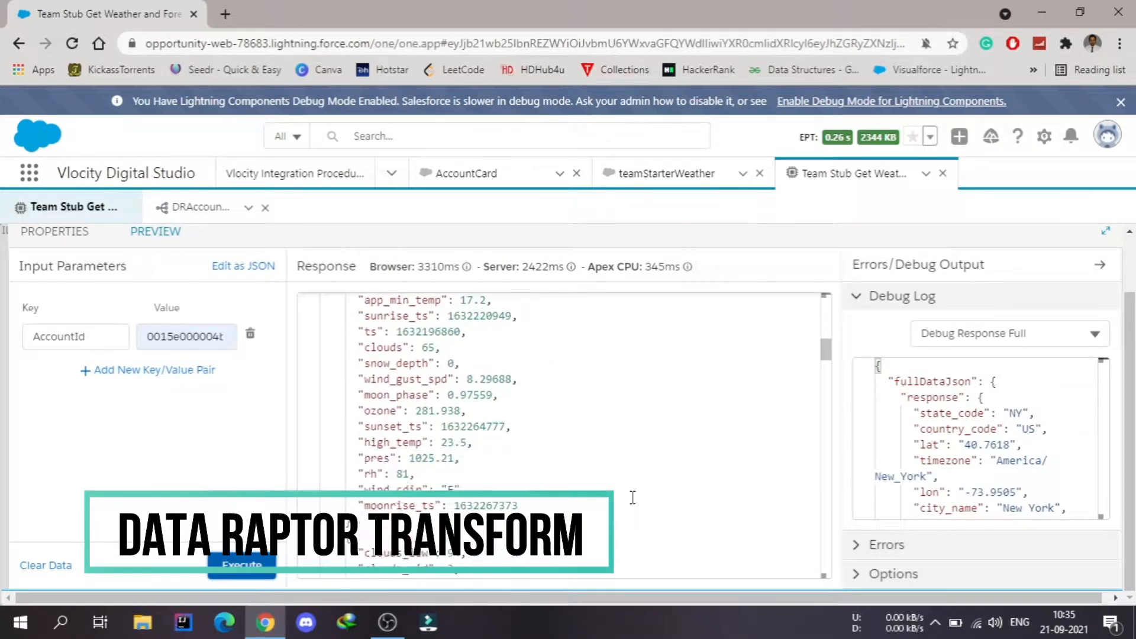
{"action": "scroll", "coordinate": [632, 497], "scroll_direction": "up", "scroll_amount": 3}
{"action": "scroll", "coordinate": [632, 497], "scroll_direction": "up", "scroll_amount": 8}
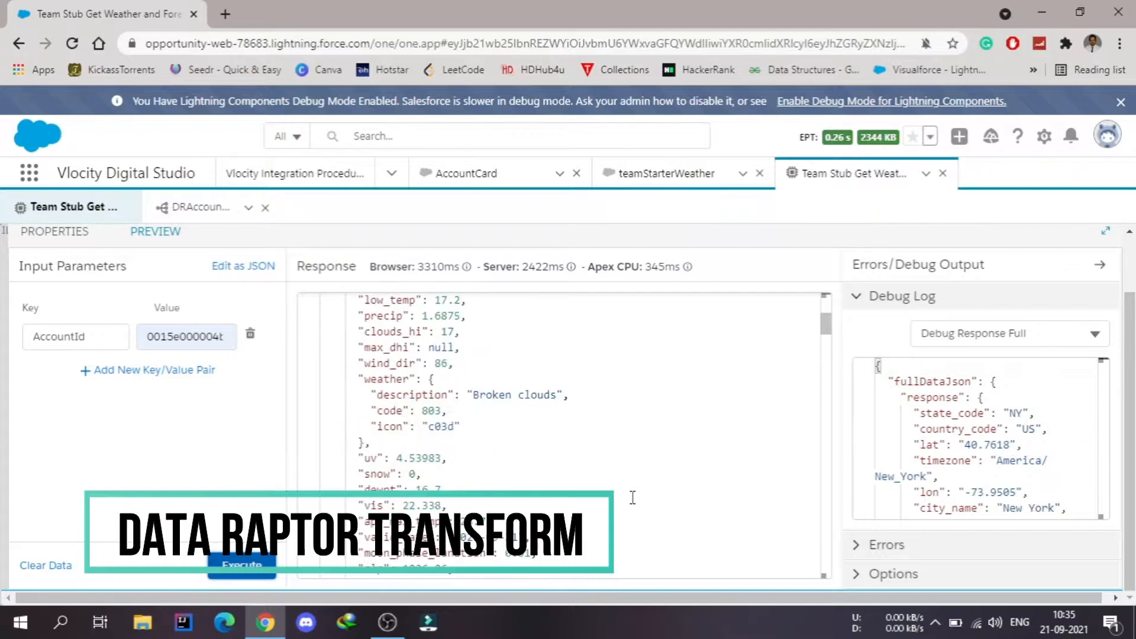
Add a DataRaptor Transform Action between Forecast and ResponseAction in the procedure structure and name it Transform
{"action": "left_click", "coordinate": [23, 237]}
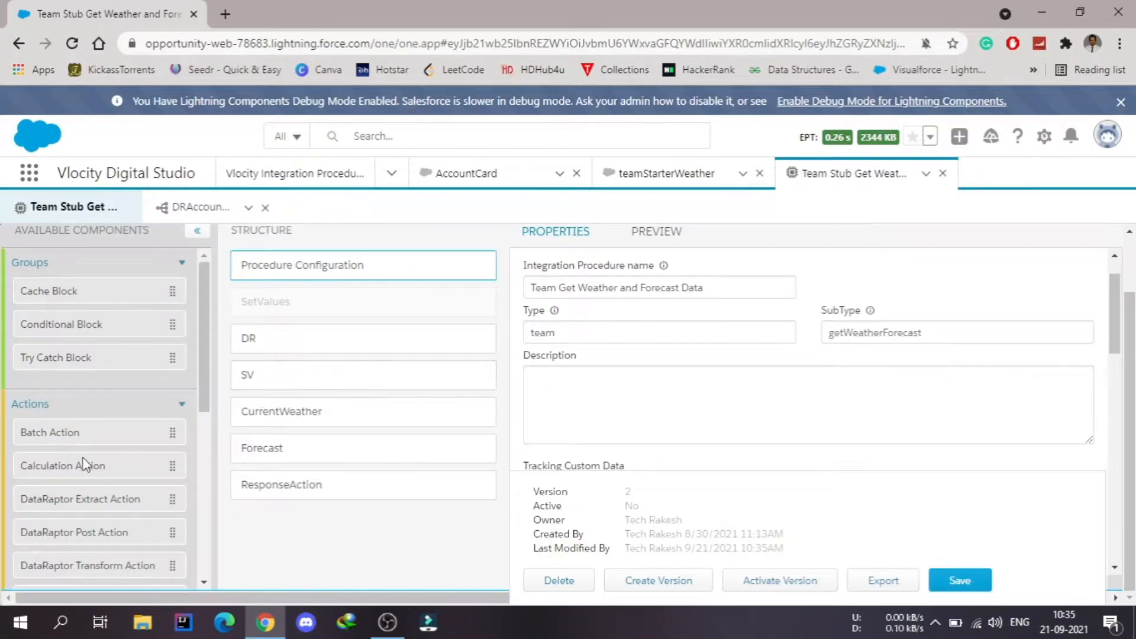
{"action": "scroll", "coordinate": [89, 464], "scroll_direction": "down", "scroll_amount": 3}
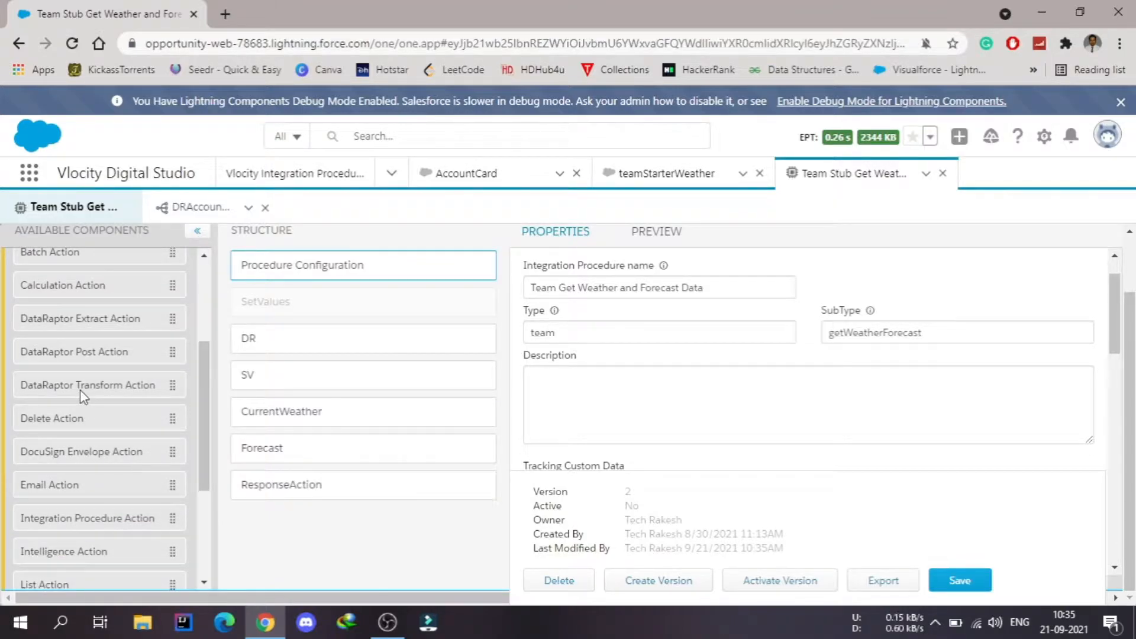
{"action": "left_click_drag", "start_coordinate": [80, 389], "coordinate": [330, 489]}
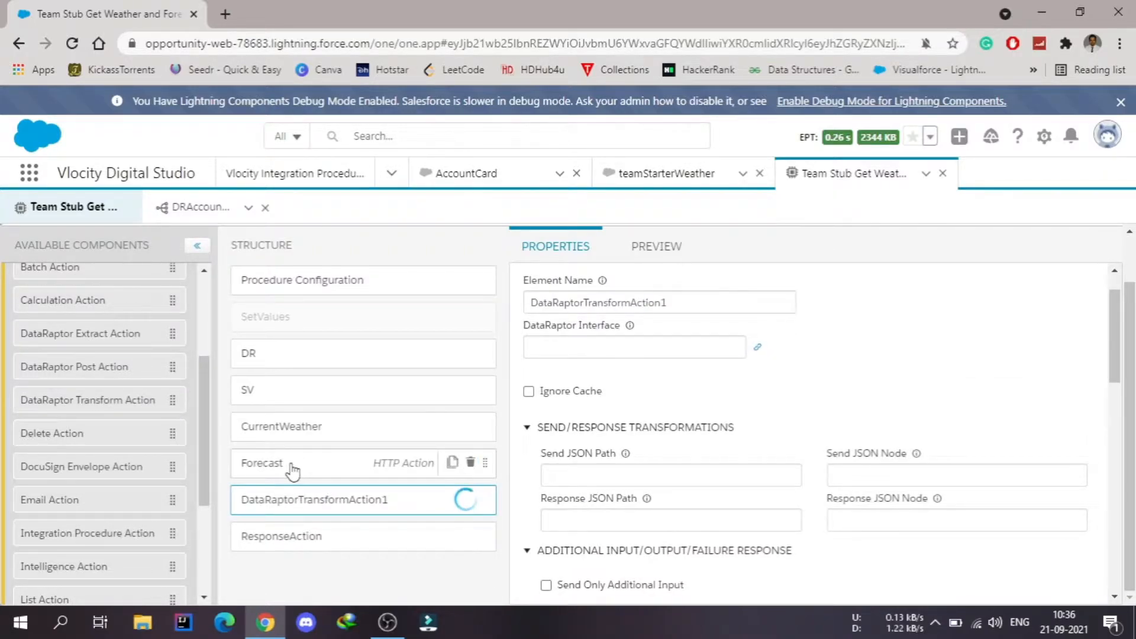
{"action": "left_click_drag", "start_coordinate": [704, 302], "coordinate": [535, 302]}
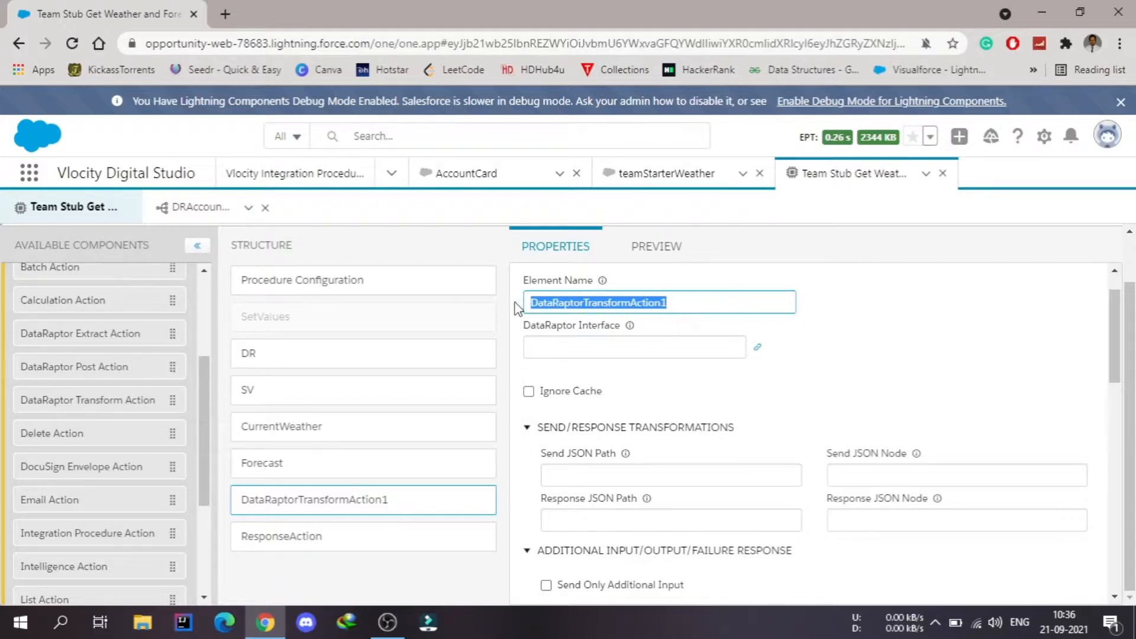
{"action": "type", "text": "Transform"}
{"action": "left_click", "coordinate": [834, 351]}
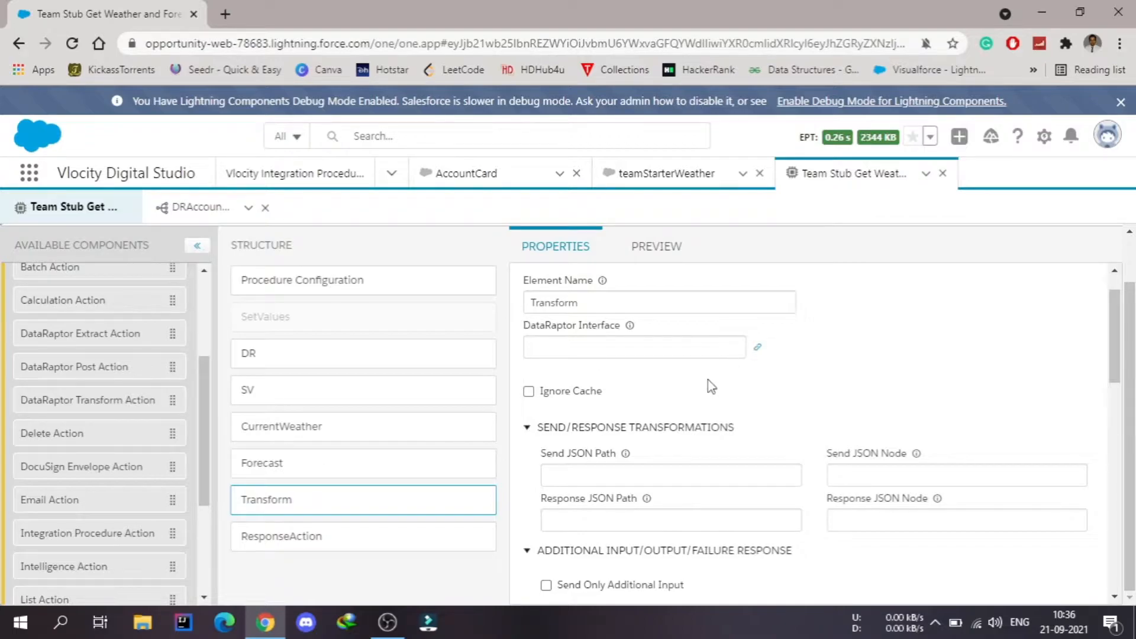
Add an additional input to the Transform element with key Current and value %CurrentWeather%
{"action": "scroll", "coordinate": [709, 382], "scroll_direction": "down", "scroll_amount": 1}
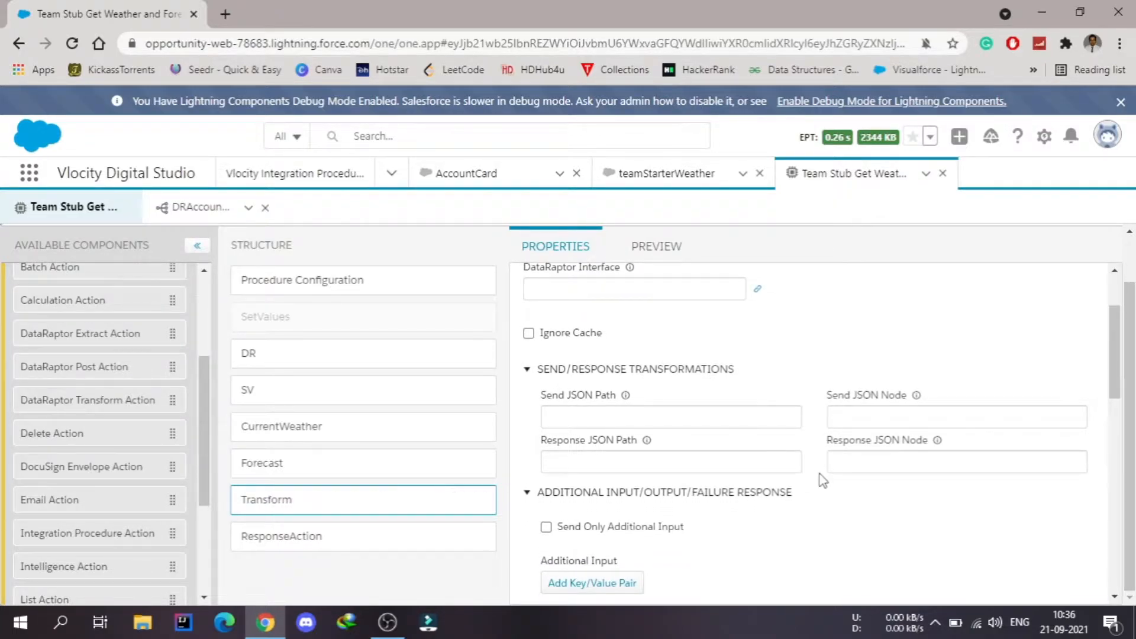
{"action": "scroll", "coordinate": [823, 481], "scroll_direction": "down", "scroll_amount": 1}
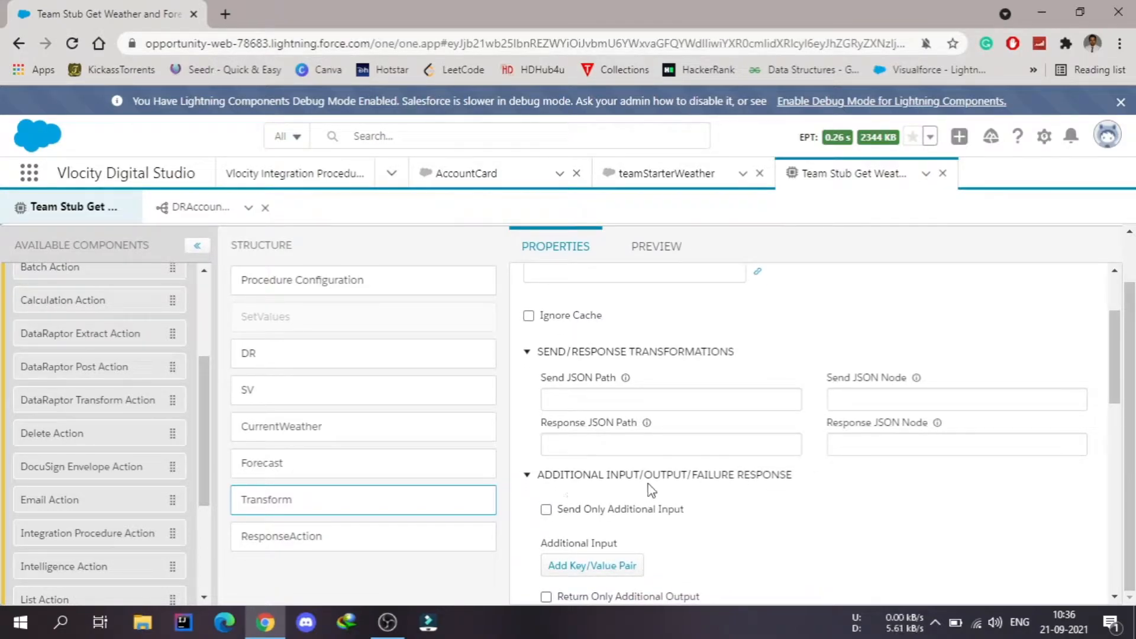
{"action": "scroll", "coordinate": [713, 496], "scroll_direction": "down", "scroll_amount": 1}
{"action": "scroll", "coordinate": [713, 496], "scroll_direction": "down", "scroll_amount": 1}
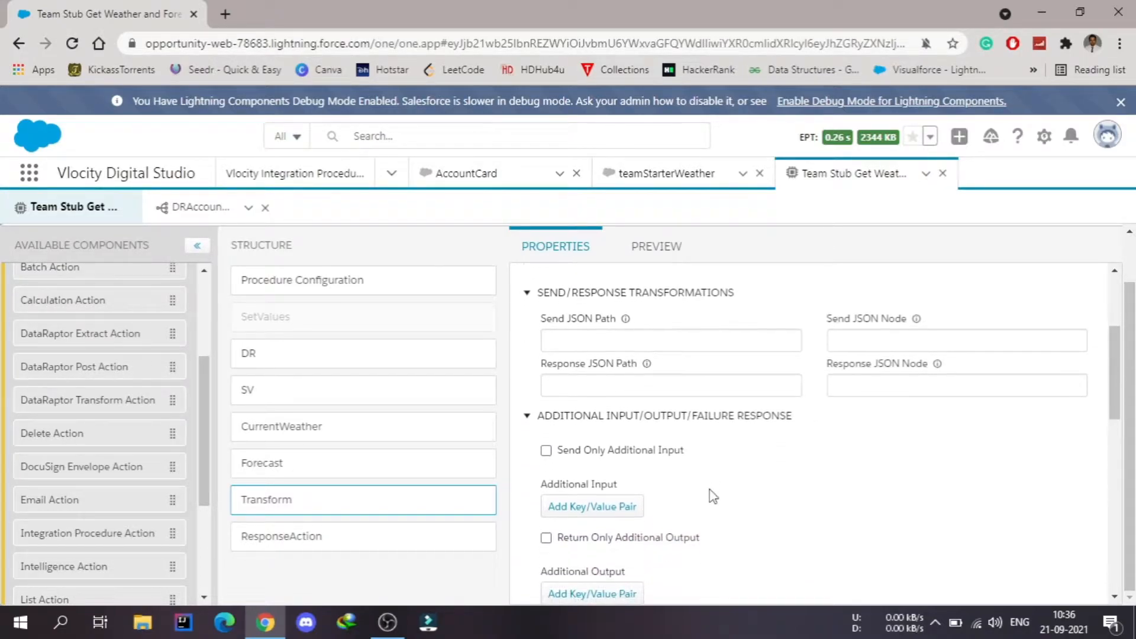
{"action": "left_click", "coordinate": [577, 509]}
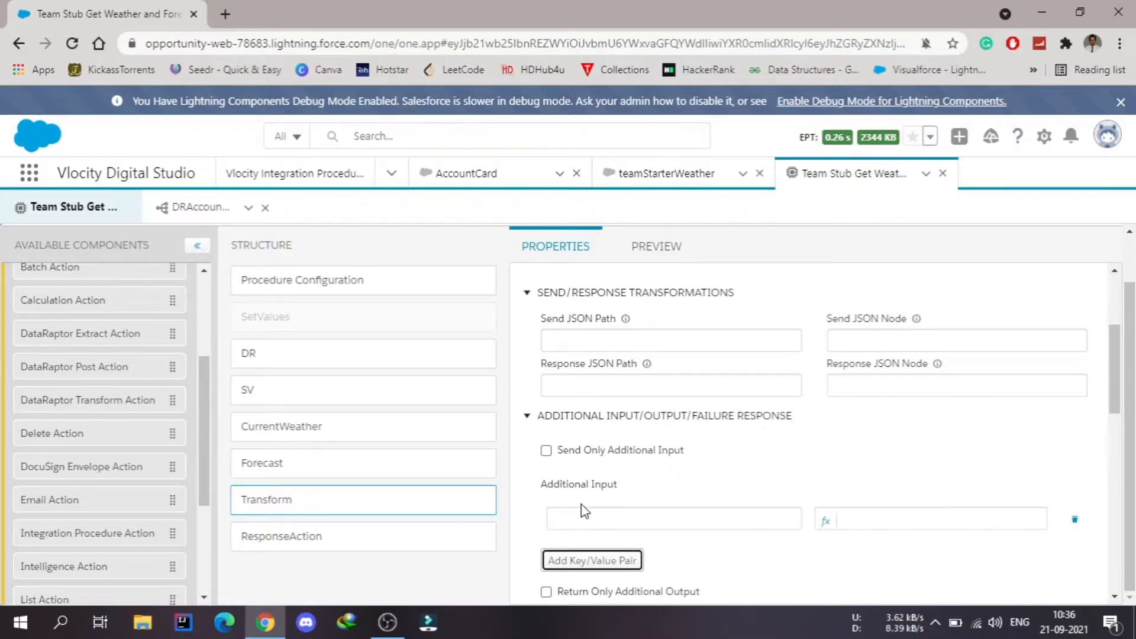
{"action": "left_click", "coordinate": [630, 521]}
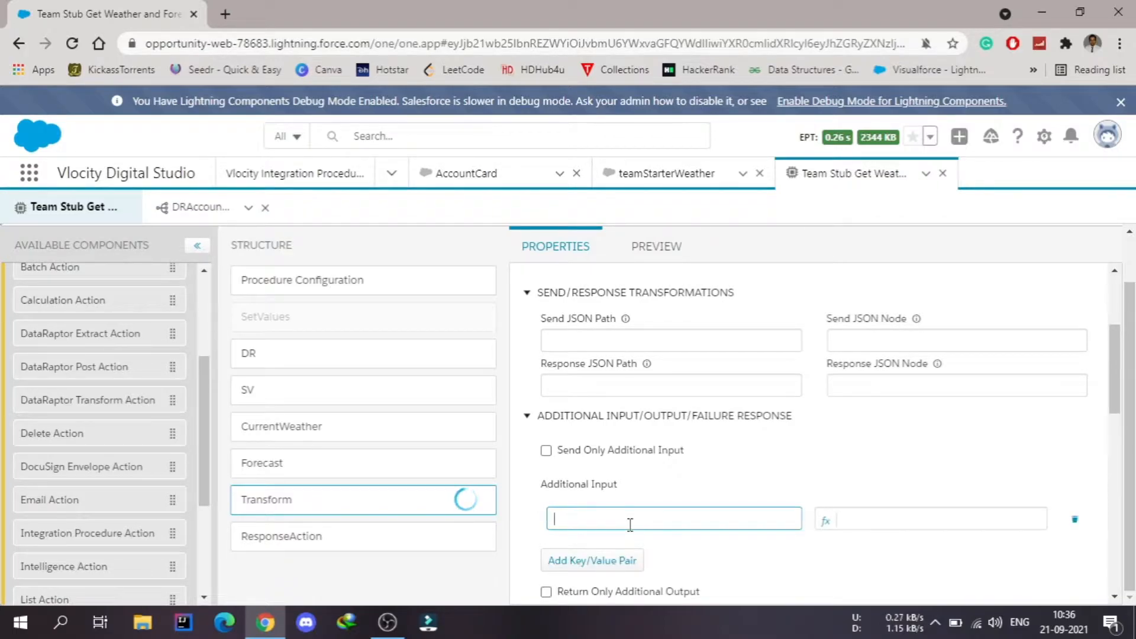
{"action": "type", "text": "Current"}
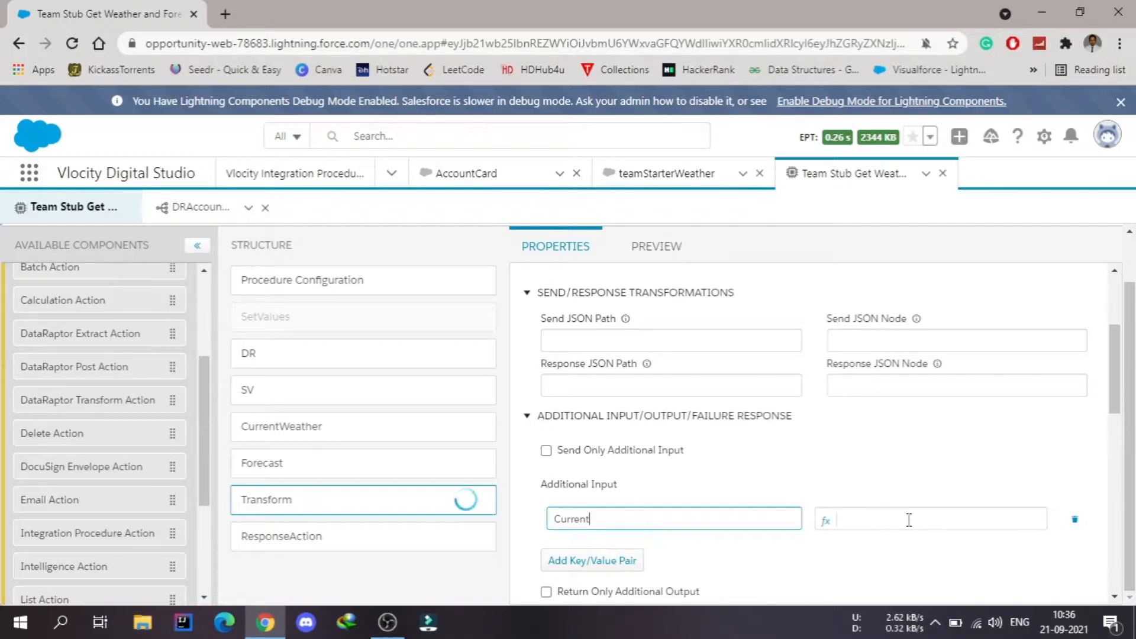
{"action": "left_click", "coordinate": [909, 521]}
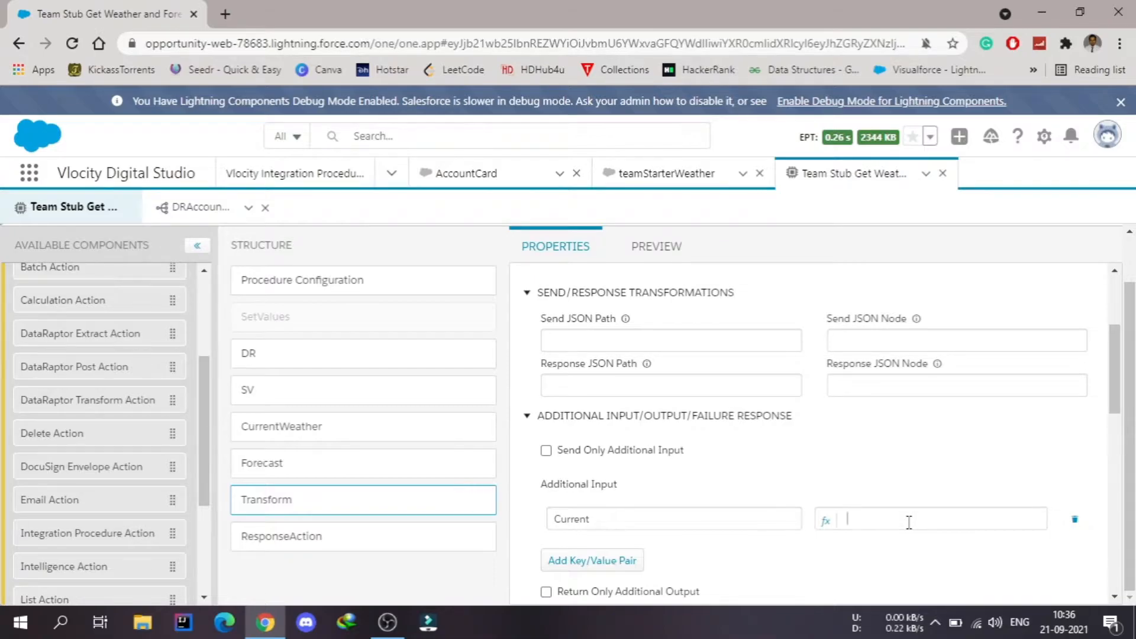
{"action": "type", "text": "%%"}
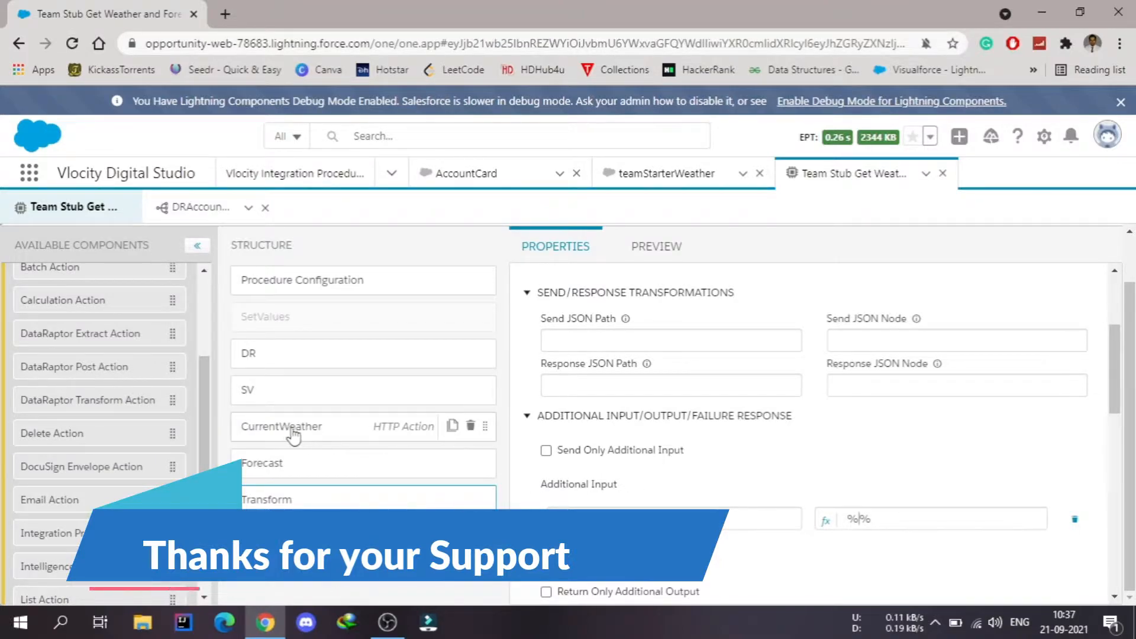
{"action": "type", "text": "Cu"}
{"action": "type", "text": "rrentWea"}
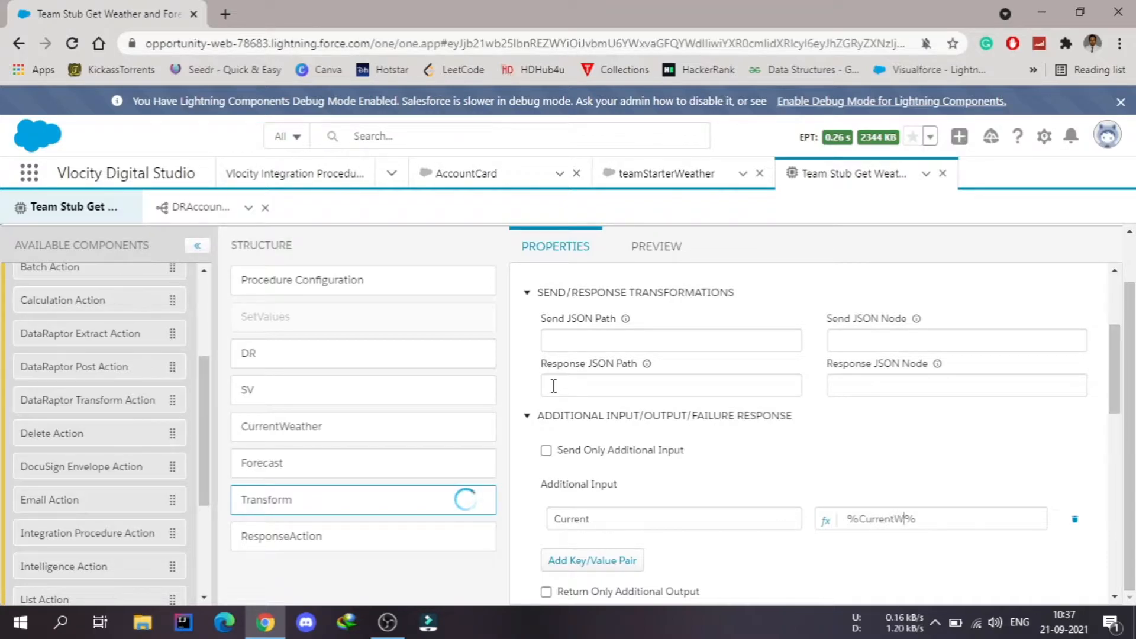
{"action": "type", "text": "ther"}
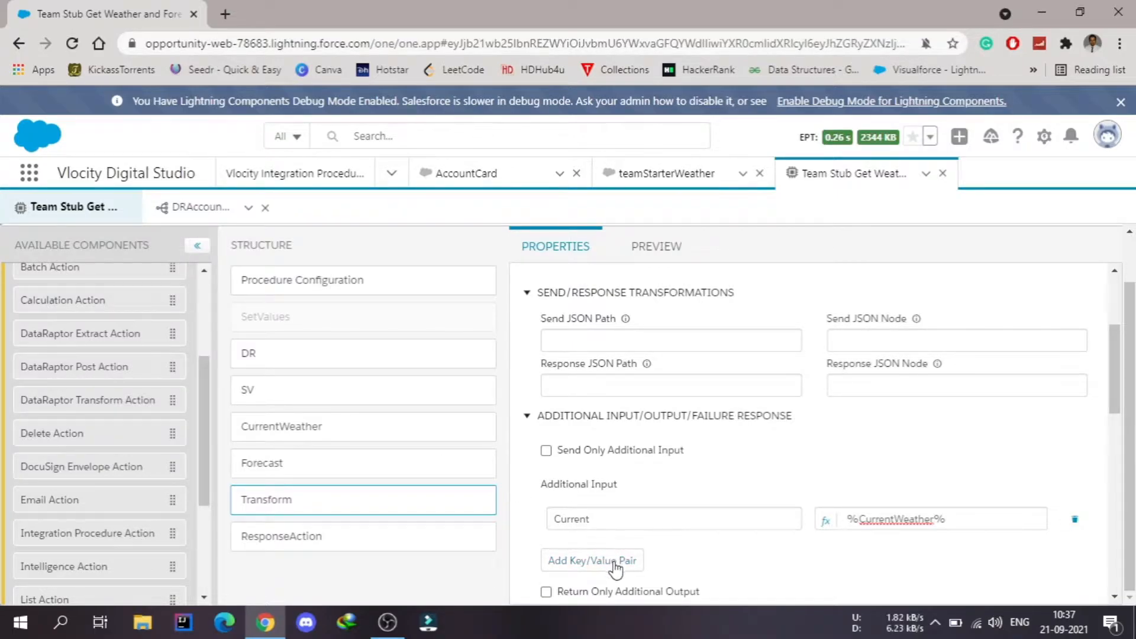
Add a second additional input to the Transform element with key Forecast and value %Forecast%
{"action": "left_click", "coordinate": [592, 561]}
{"action": "left_click", "coordinate": [640, 550]}
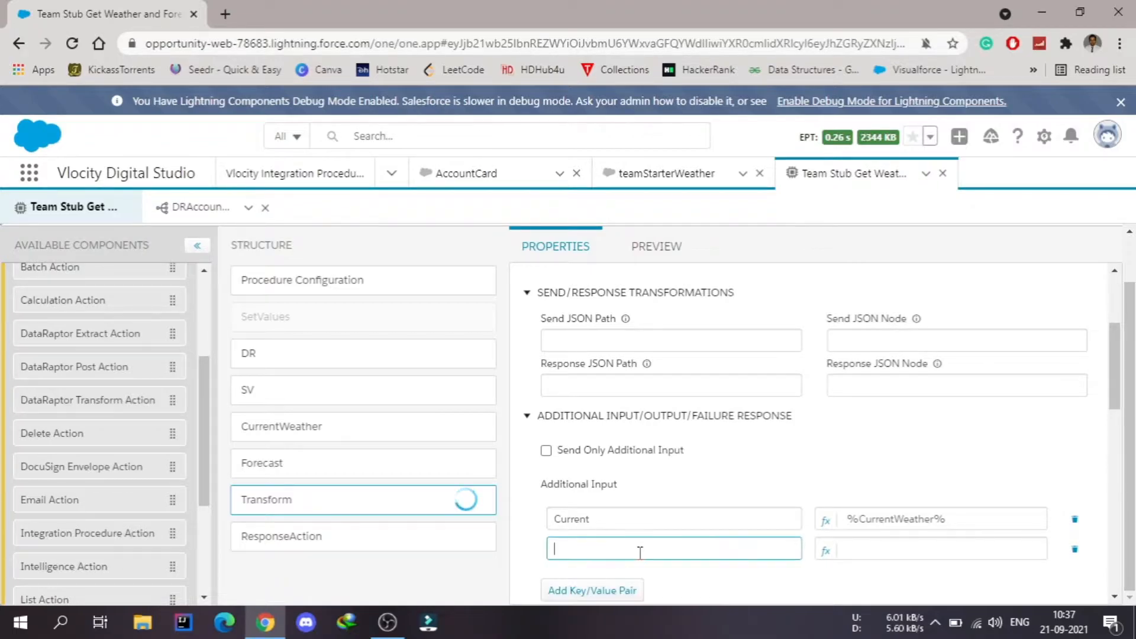
{"action": "type", "text": "Forecast"}
{"action": "left_click", "coordinate": [922, 550]}
{"action": "type", "text": "%%"}
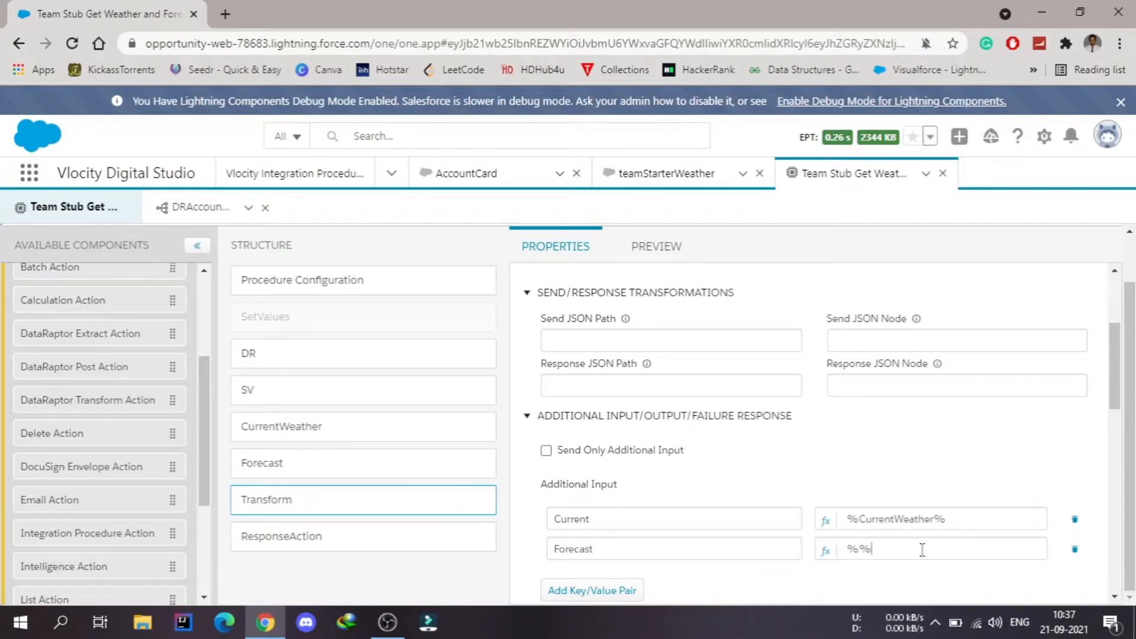
{"action": "type", "text": "Forecast"}
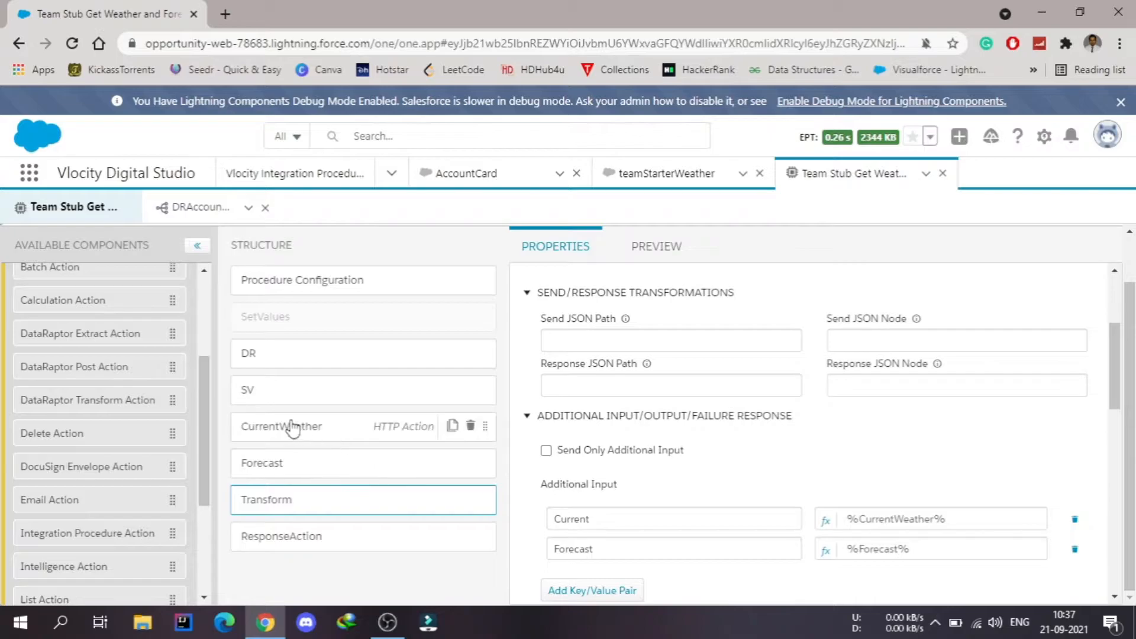
Run the procedure preview again and examine the Input data in the TransformDebug log
{"action": "scroll", "coordinate": [811, 445], "scroll_direction": "up", "scroll_amount": 3}
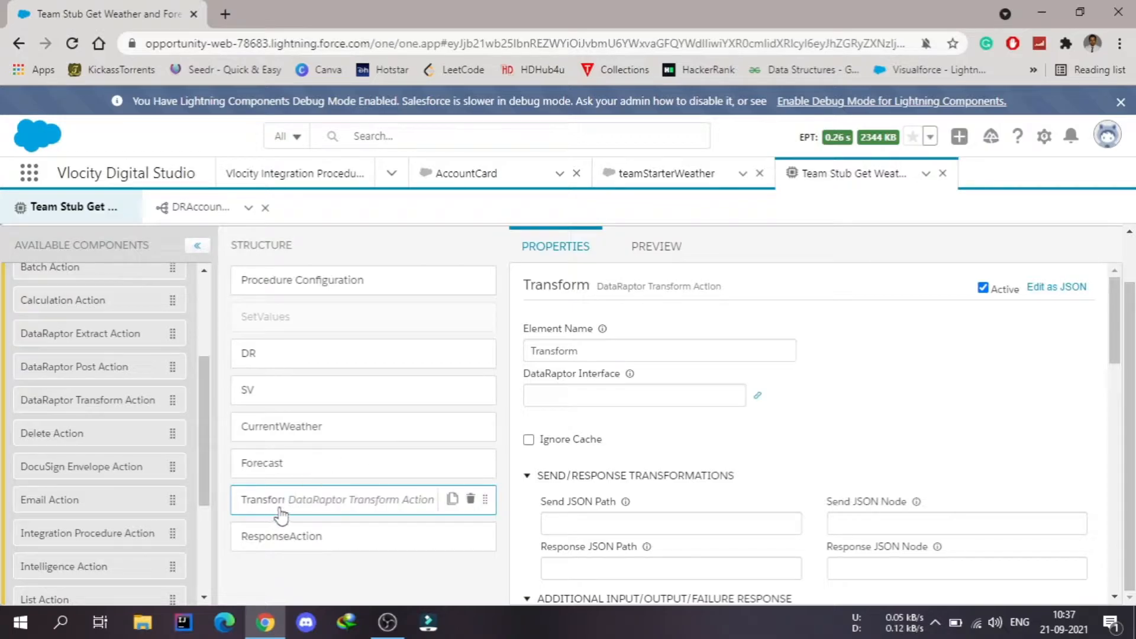
{"action": "left_click", "coordinate": [667, 261]}
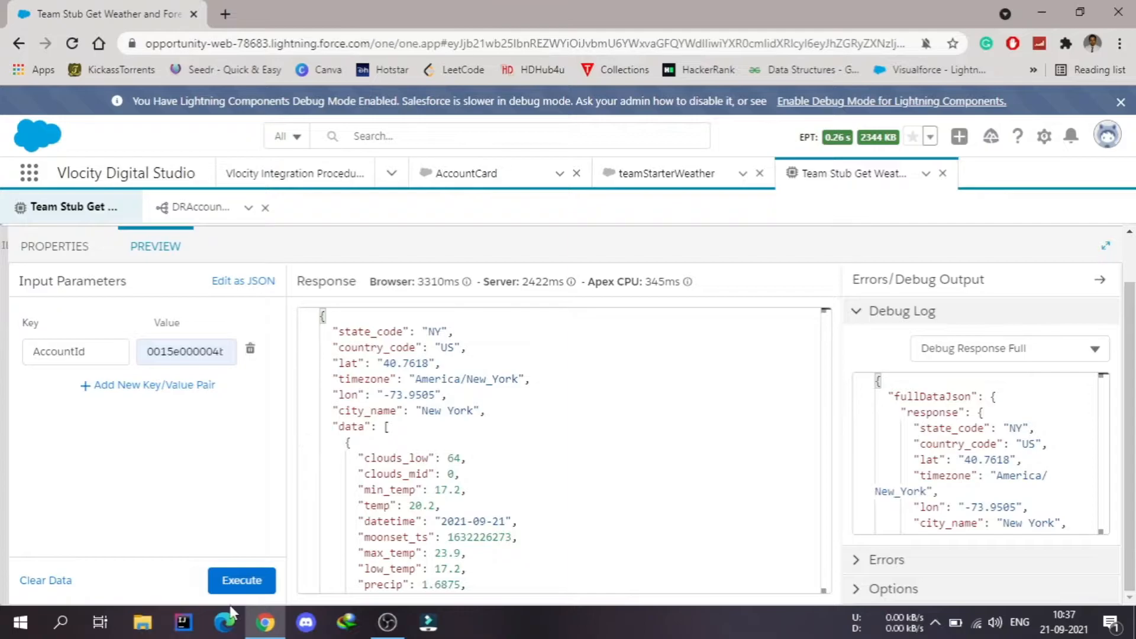
{"action": "left_click", "coordinate": [239, 580]}
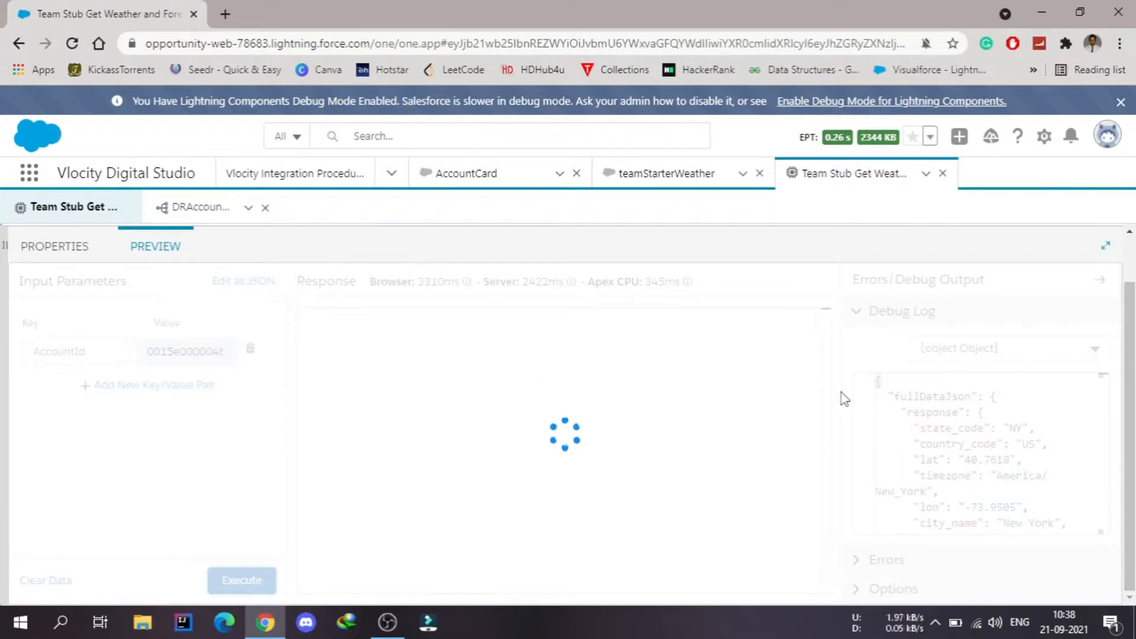
{"action": "left_click", "coordinate": [1027, 351]}
{"action": "scroll", "coordinate": [1026, 468], "scroll_direction": "down", "scroll_amount": 4}
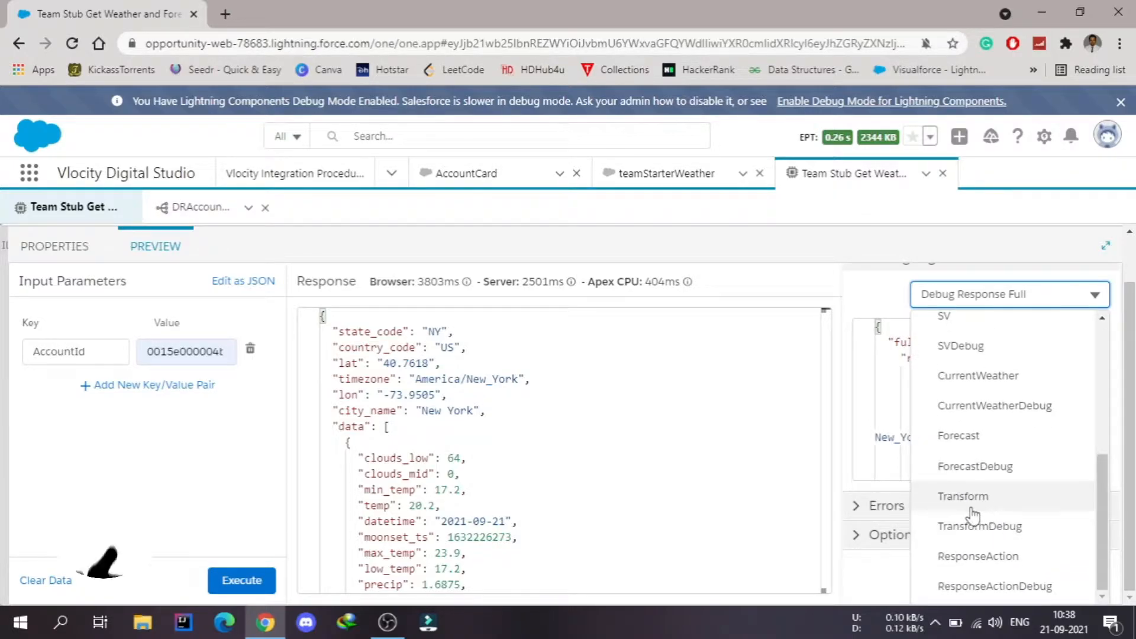
{"action": "left_click", "coordinate": [1017, 536]}
{"action": "scroll", "coordinate": [1005, 469], "scroll_direction": "down", "scroll_amount": 2}
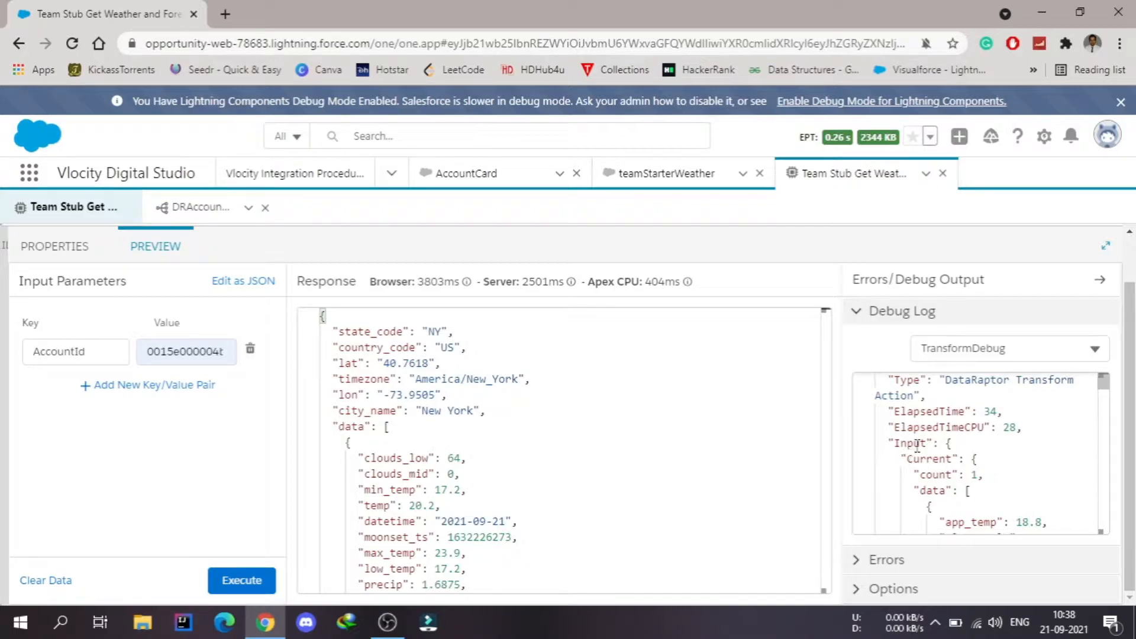
{"action": "scroll", "coordinate": [1026, 441], "scroll_direction": "down", "scroll_amount": 1}
{"action": "scroll", "coordinate": [1044, 456], "scroll_direction": "down", "scroll_amount": 10}
{"action": "scroll", "coordinate": [1044, 448], "scroll_direction": "down", "scroll_amount": 10}
{"action": "scroll", "coordinate": [1044, 444], "scroll_direction": "up", "scroll_amount": 15}
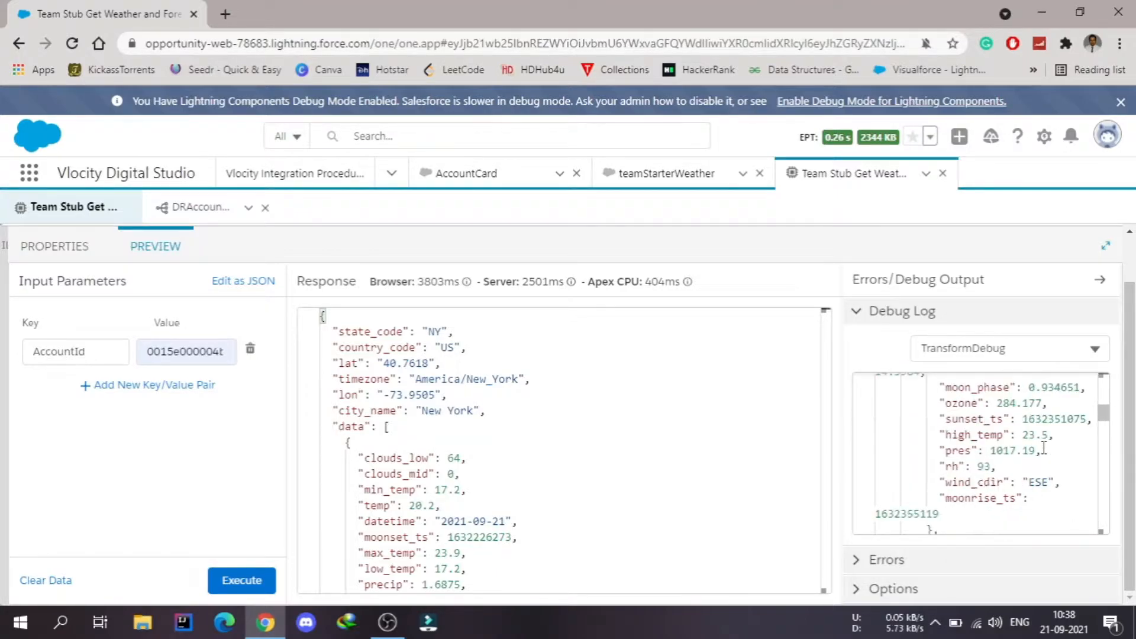
Create a new DataRaptor named TransformWeather as the Transform element's DataRaptor interface
{"action": "left_click", "coordinate": [34, 251]}
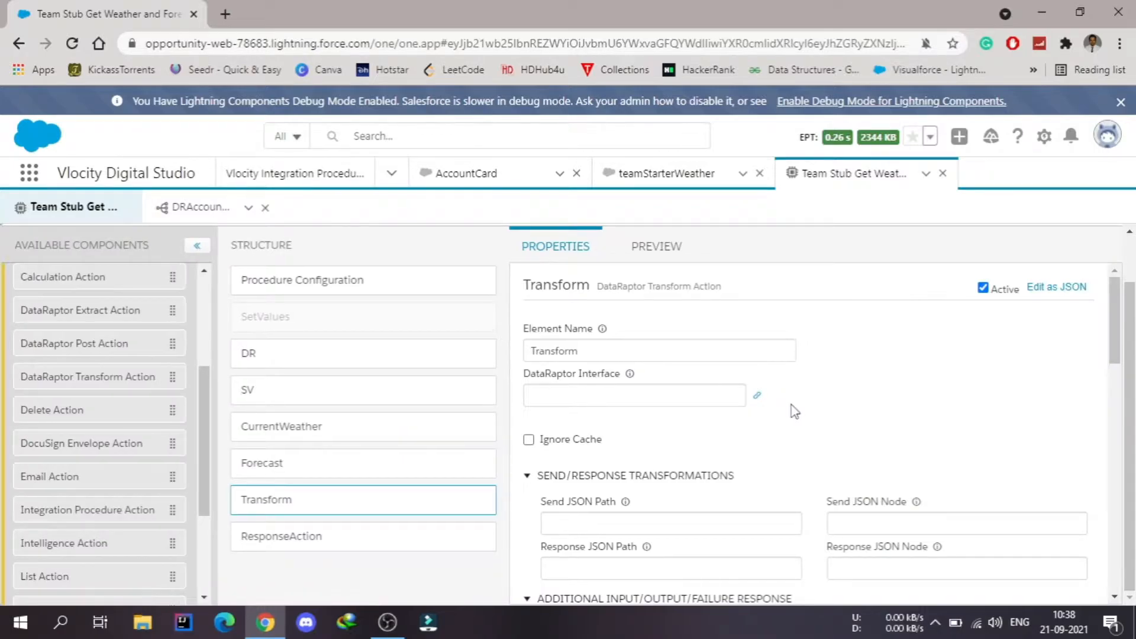
{"action": "left_click", "coordinate": [696, 394]}
{"action": "type", "text": "fxgfchg"}
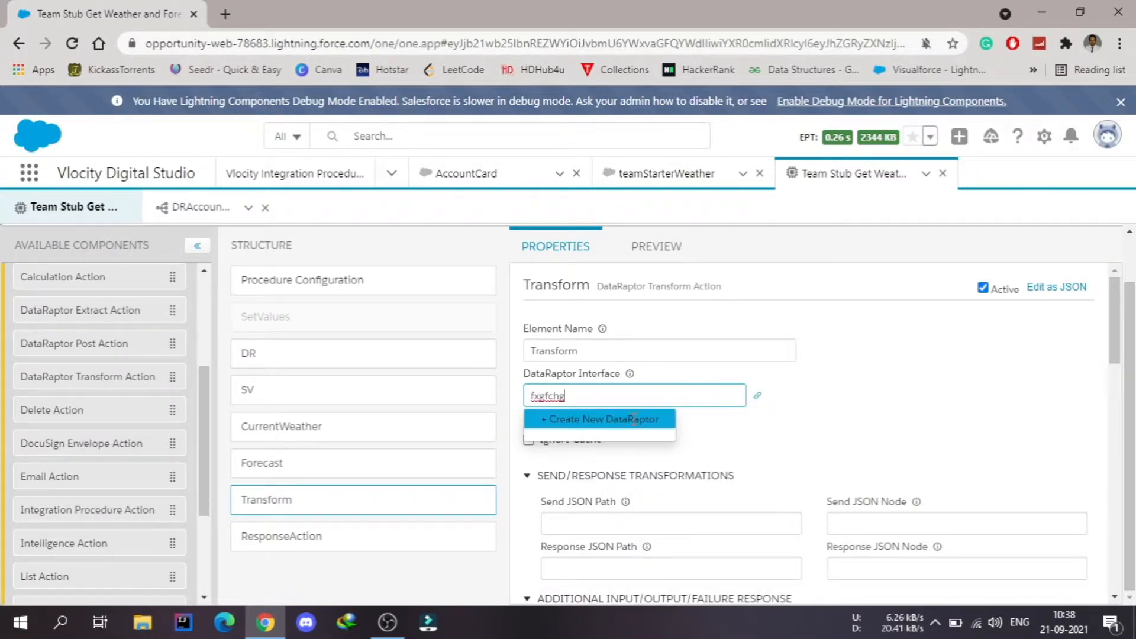
{"action": "left_click", "coordinate": [632, 419]}
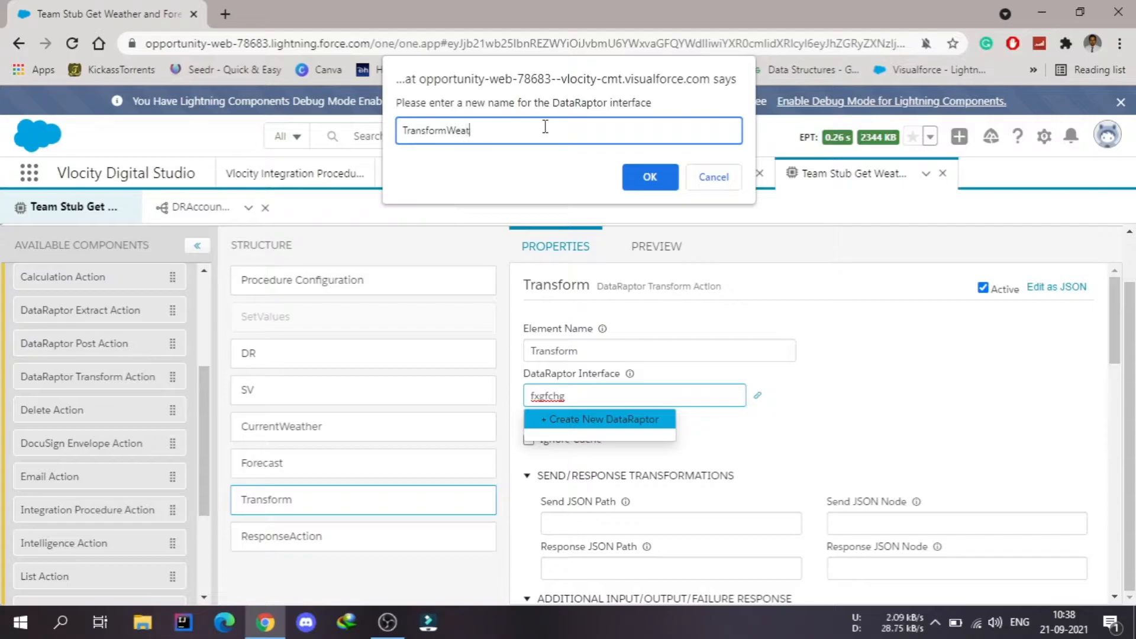
{"action": "key", "text": "Return"}
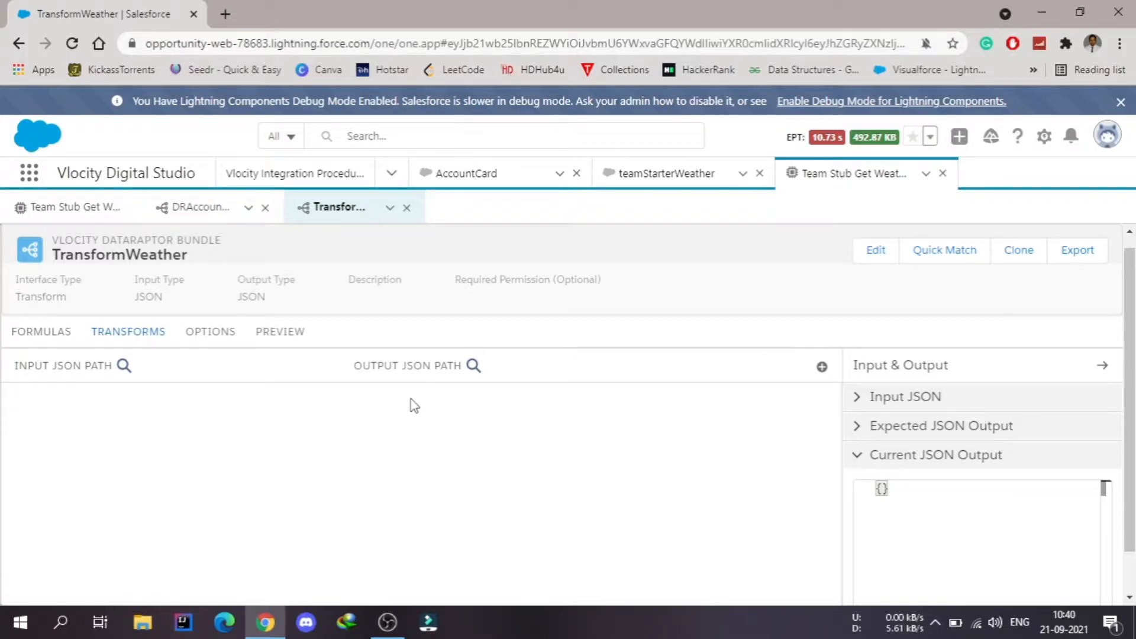
Return to the integration procedure's preview and copy the entire TransformDebug log
{"action": "left_click", "coordinate": [861, 406]}
{"action": "scroll", "coordinate": [954, 474], "scroll_direction": "down", "scroll_amount": 1}
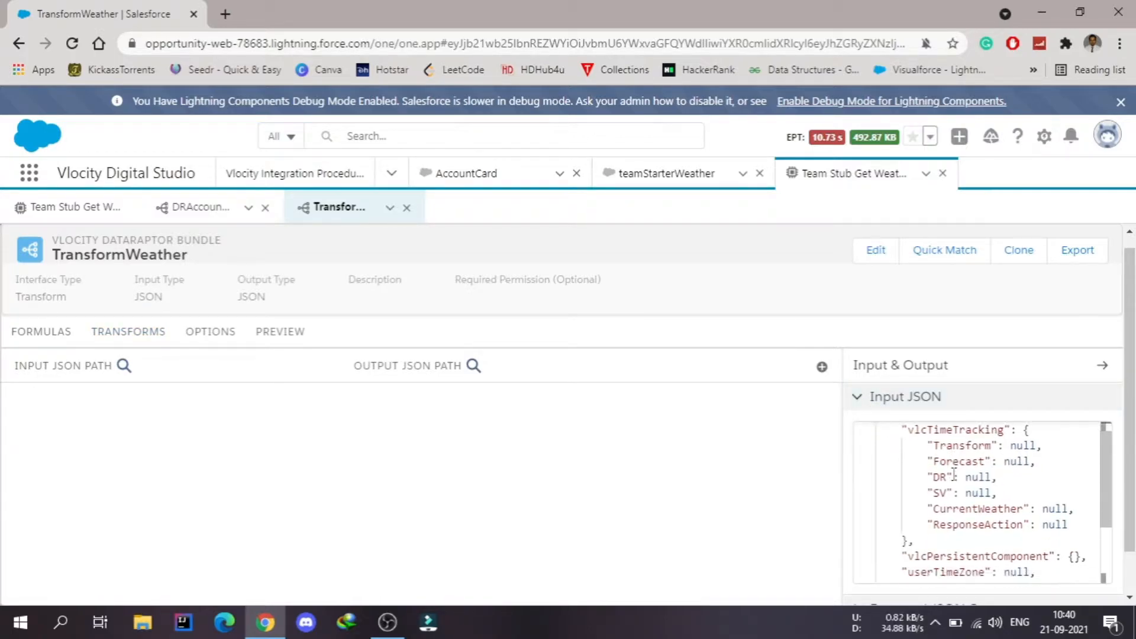
{"action": "left_click", "coordinate": [89, 207]}
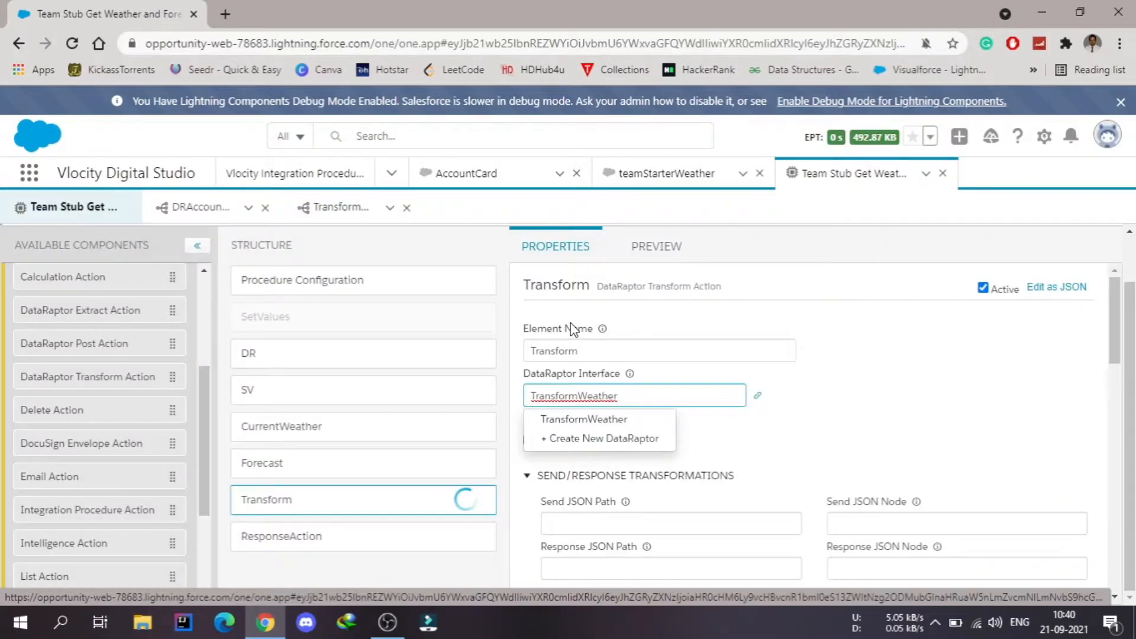
{"action": "left_click", "coordinate": [667, 299]}
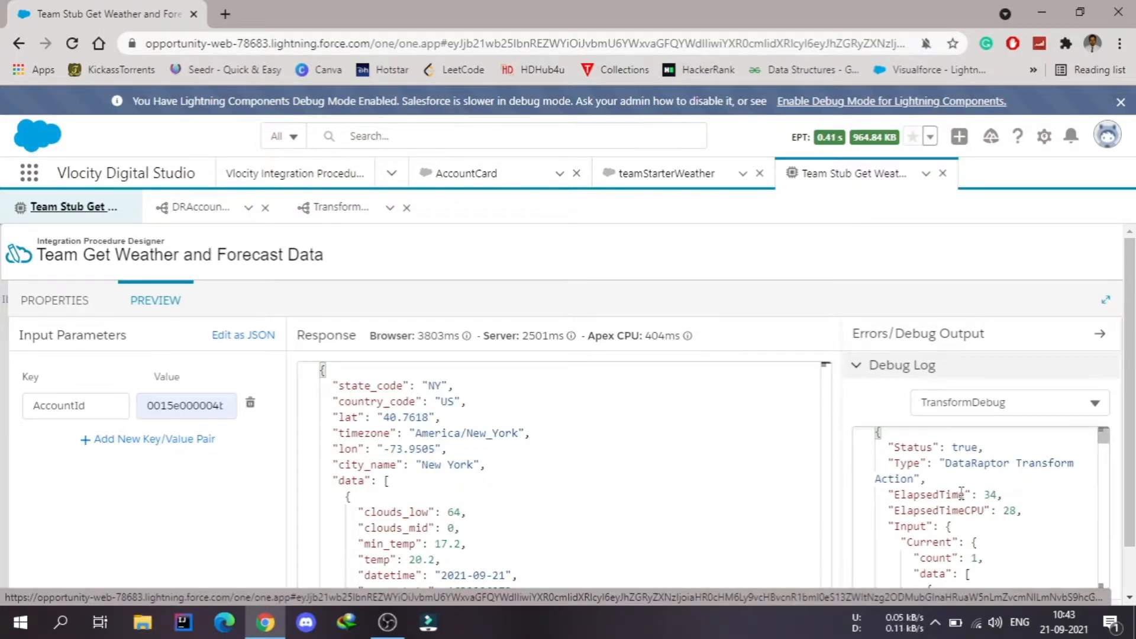
{"action": "left_click", "coordinate": [965, 483]}
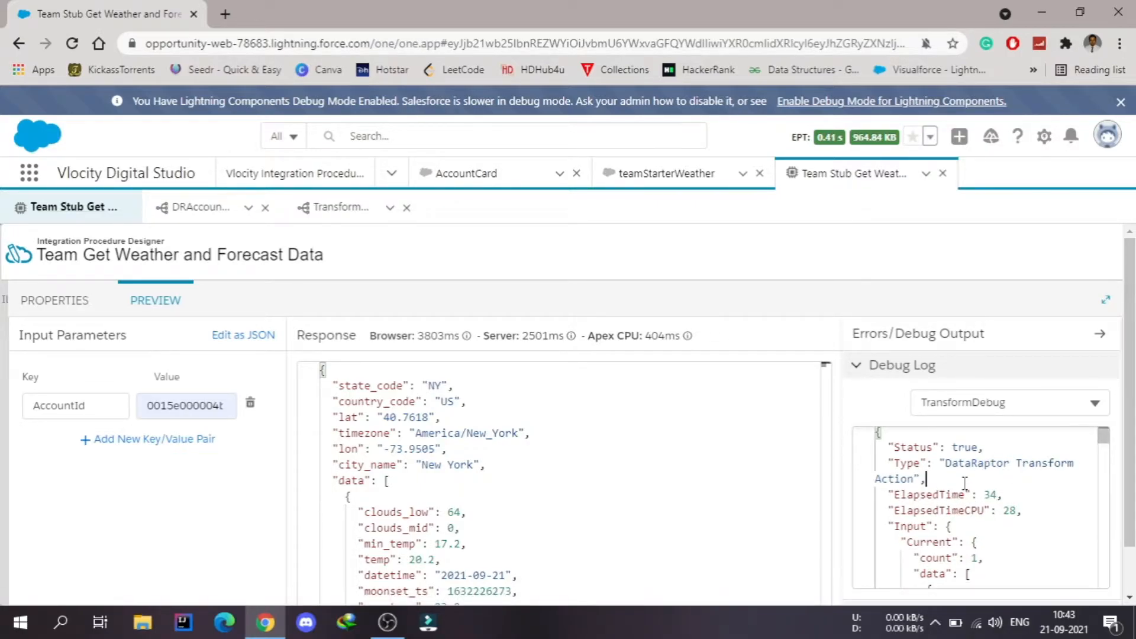
{"action": "key", "text": "ctrl+a"}
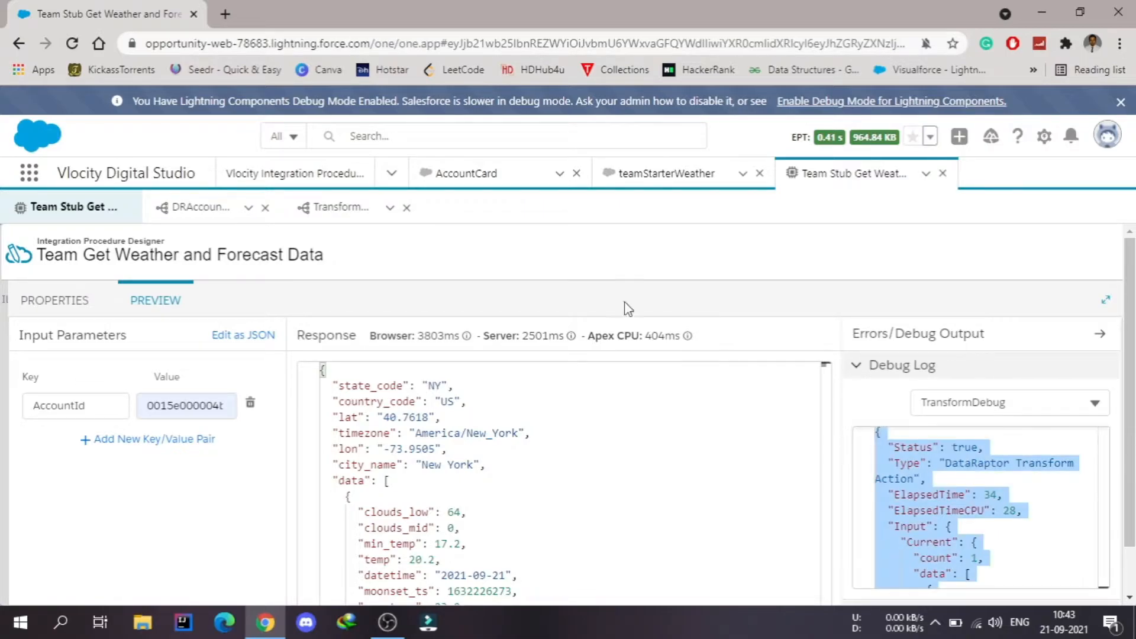
Paste the copied debug log into the Input JSON of the TransformWeather DataRaptor
{"action": "left_click", "coordinate": [338, 207]}
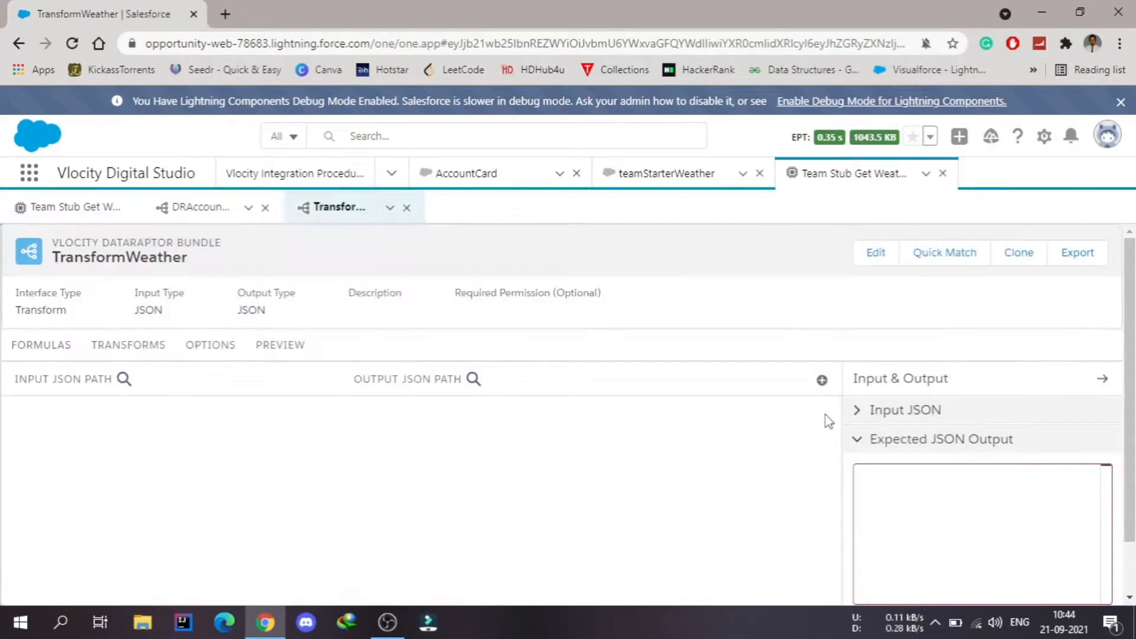
{"action": "left_click", "coordinate": [858, 413]}
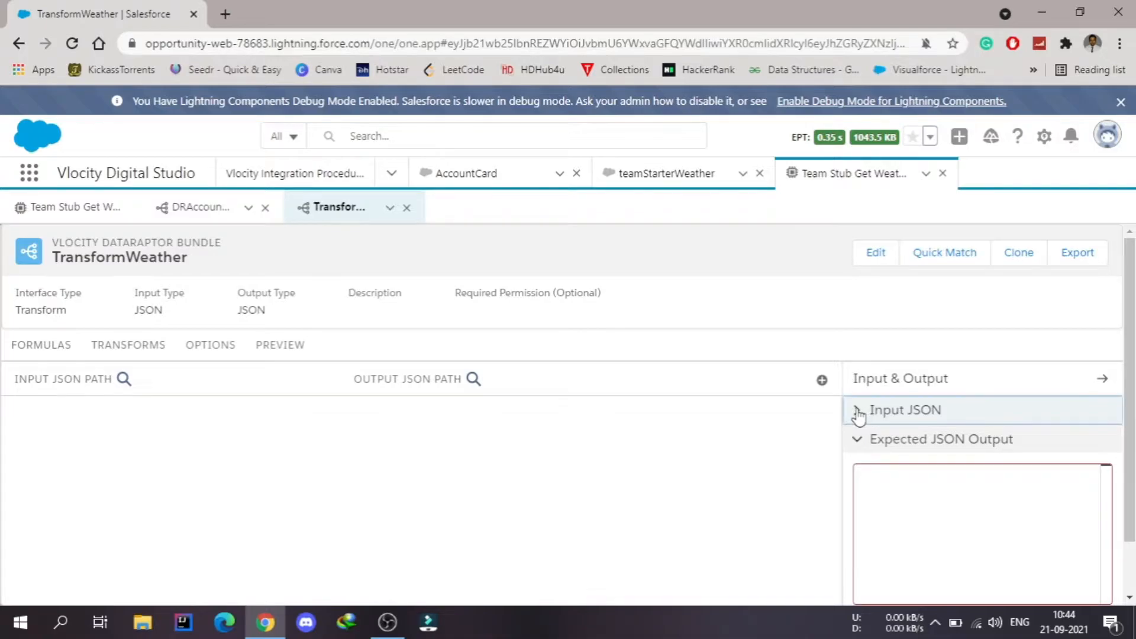
{"action": "left_click", "coordinate": [962, 491]}
{"action": "key", "text": "ctrl+v"}
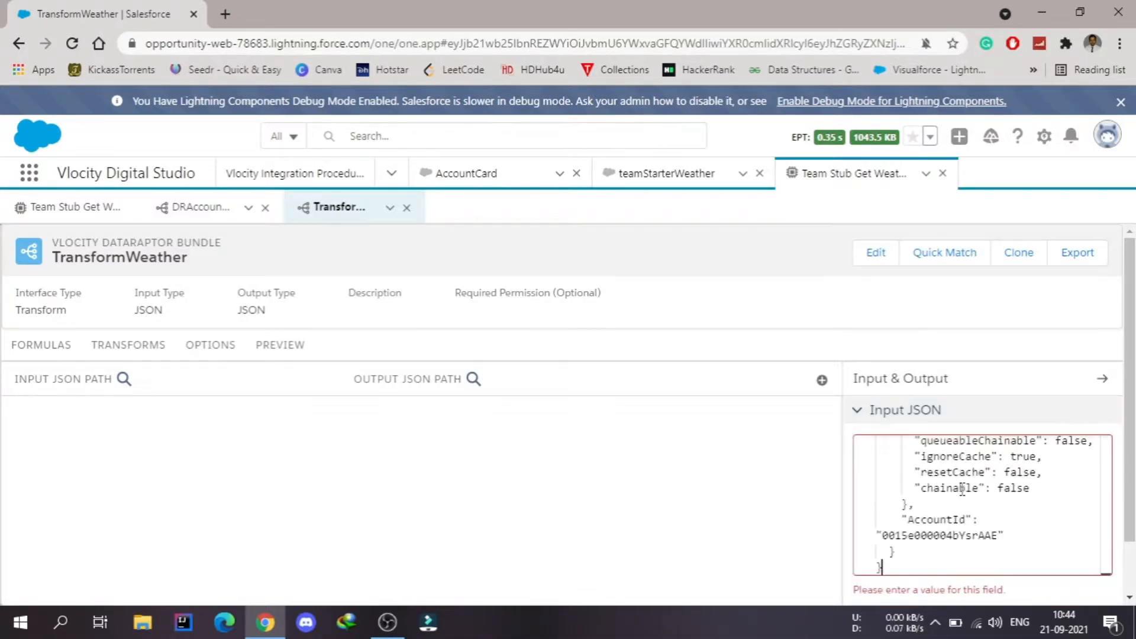
{"action": "left_click", "coordinate": [780, 513]}
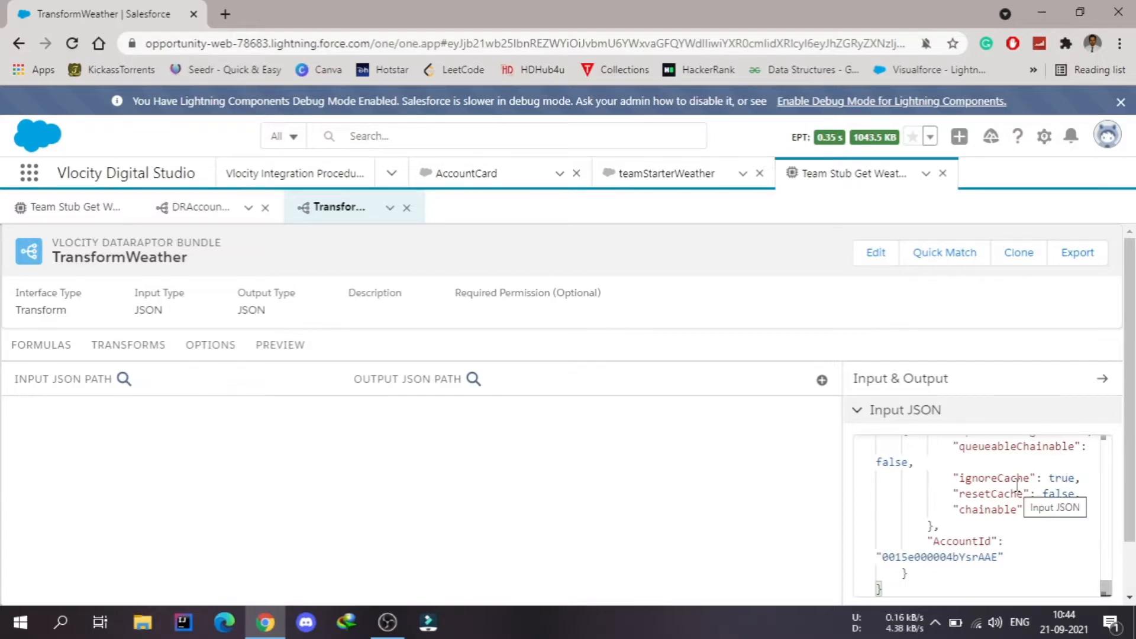
Delete the options block and the AccountId entry at the end of the Input JSON
{"action": "scroll", "coordinate": [1018, 484], "scroll_direction": "up", "scroll_amount": 1}
{"action": "scroll", "coordinate": [1015, 491], "scroll_direction": "up", "scroll_amount": 1}
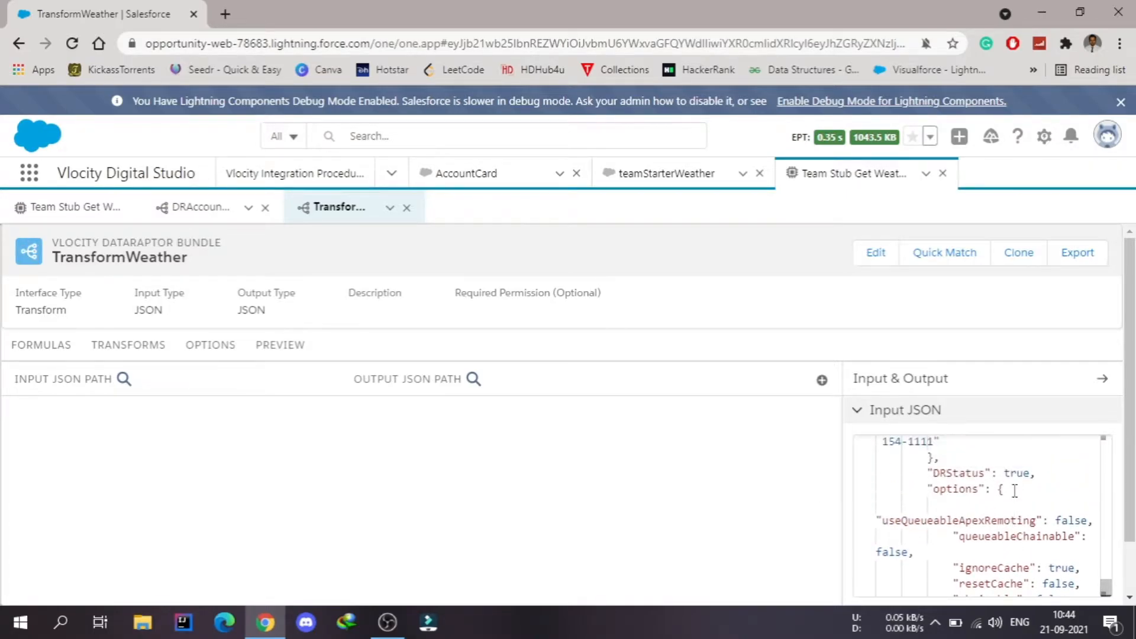
{"action": "scroll", "coordinate": [1015, 491], "scroll_direction": "down", "scroll_amount": 1}
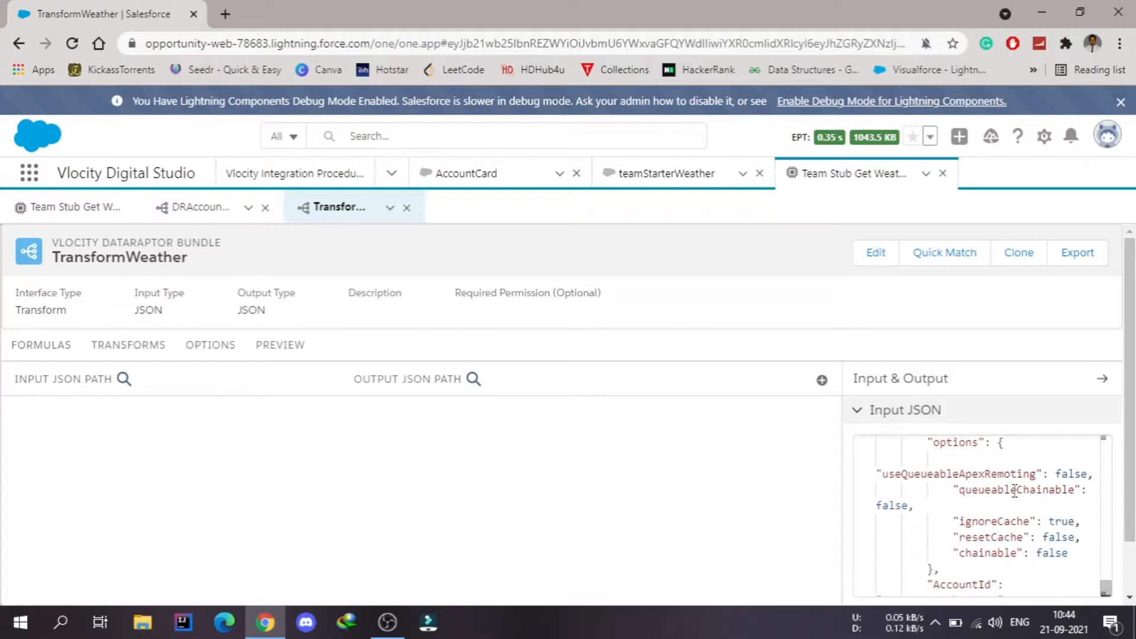
{"action": "scroll", "coordinate": [923, 455], "scroll_direction": "up", "scroll_amount": 1}
{"action": "scroll", "coordinate": [922, 456], "scroll_direction": "up", "scroll_amount": 1}
{"action": "scroll", "coordinate": [922, 456], "scroll_direction": "down", "scroll_amount": 1}
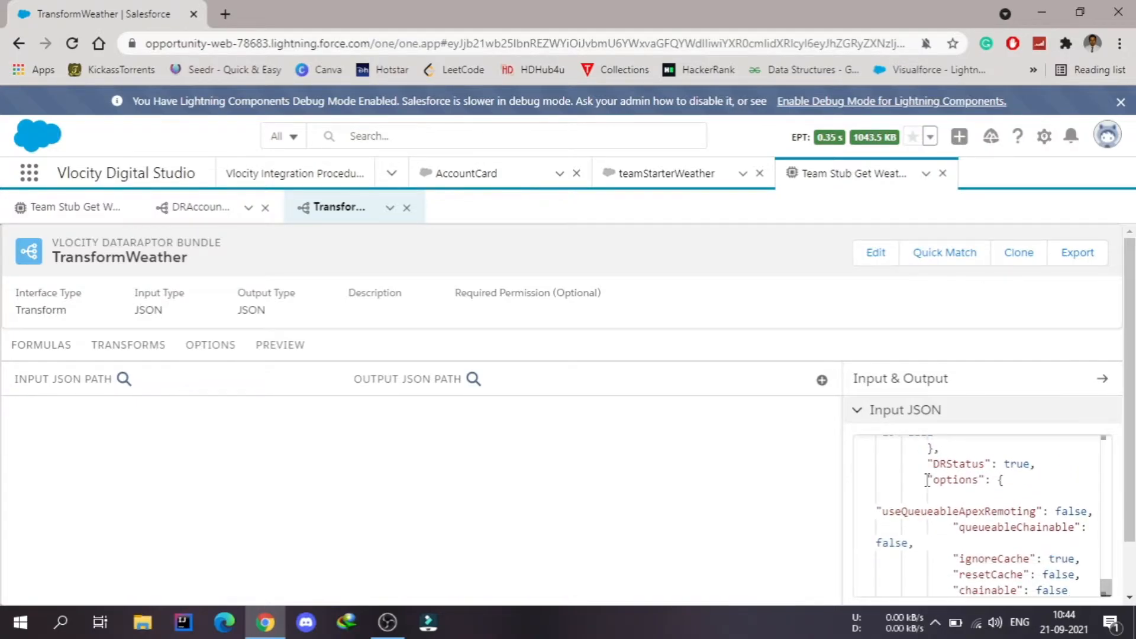
{"action": "left_click_drag", "start_coordinate": [927, 479], "coordinate": [1008, 565]}
{"action": "key", "text": "BackSpace"}
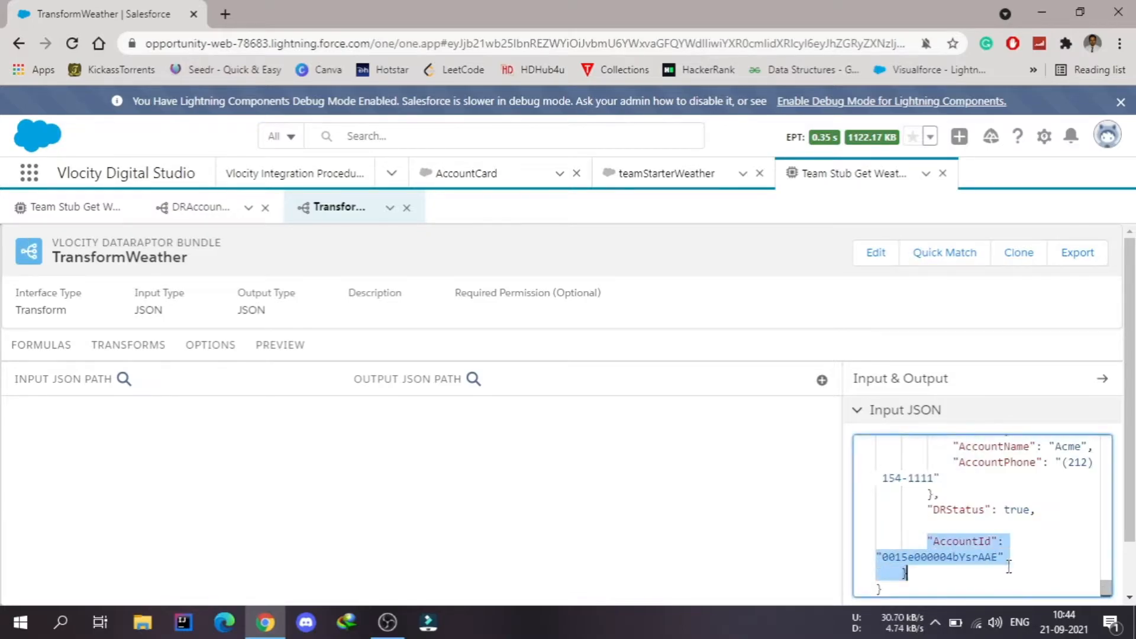
{"action": "key", "text": "BackSpace"}
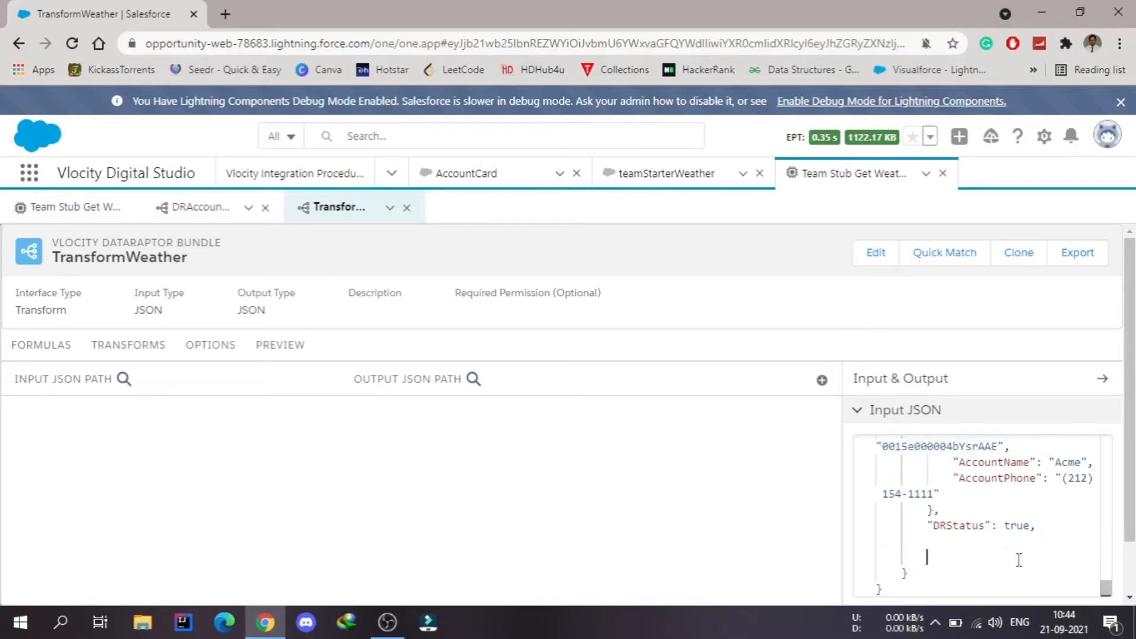
Delete the DR and SV blocks along with DRStatus and SVStatus from the Input JSON
{"action": "scroll", "coordinate": [1019, 560], "scroll_direction": "up", "scroll_amount": 2}
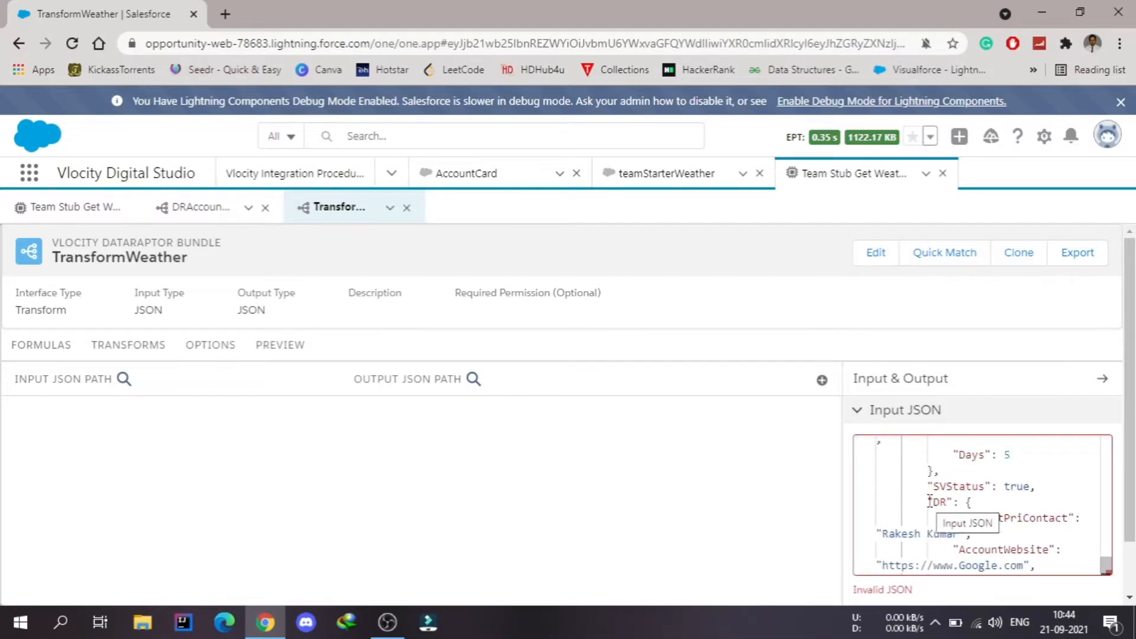
{"action": "left_click_drag", "start_coordinate": [928, 501], "coordinate": [955, 489]}
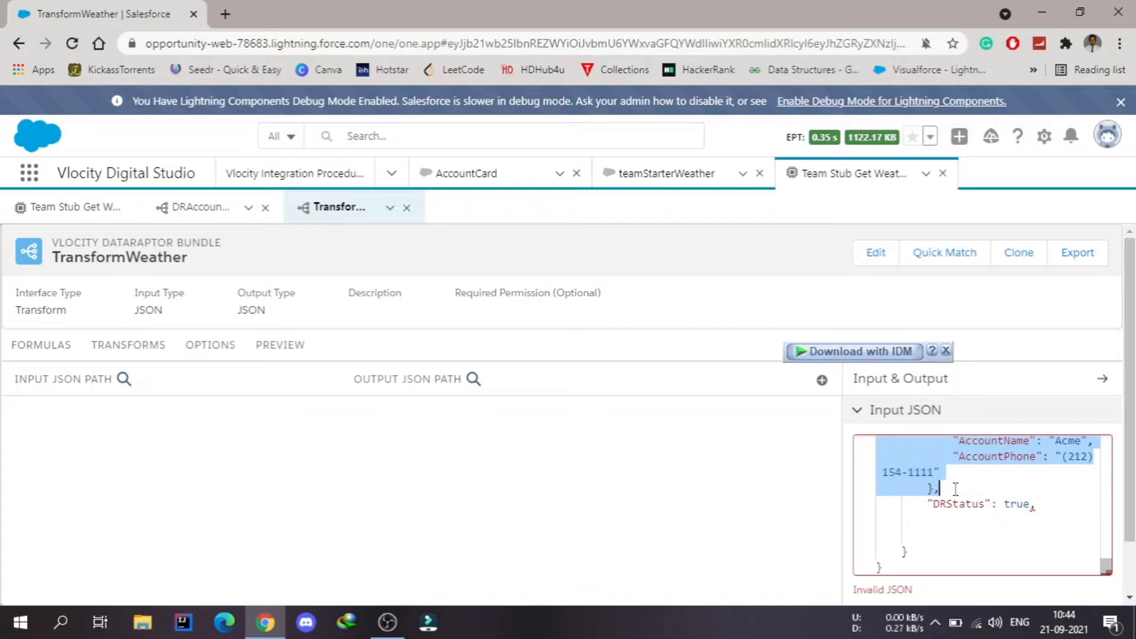
{"action": "key", "text": "BackSpace"}
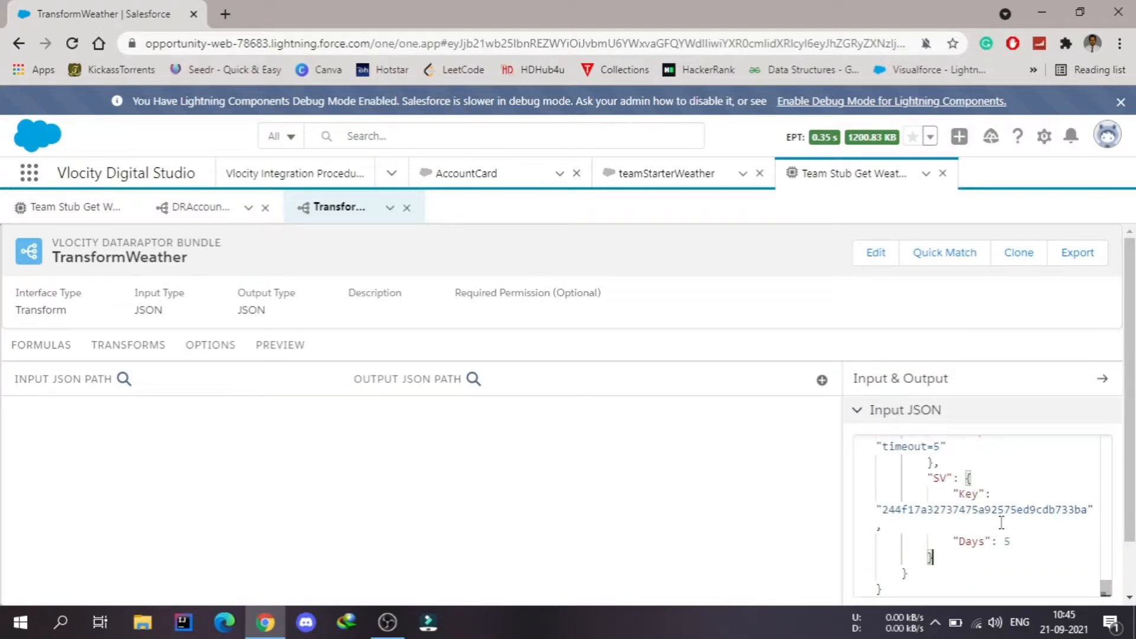
{"action": "scroll", "coordinate": [1001, 524], "scroll_direction": "up", "scroll_amount": 1}
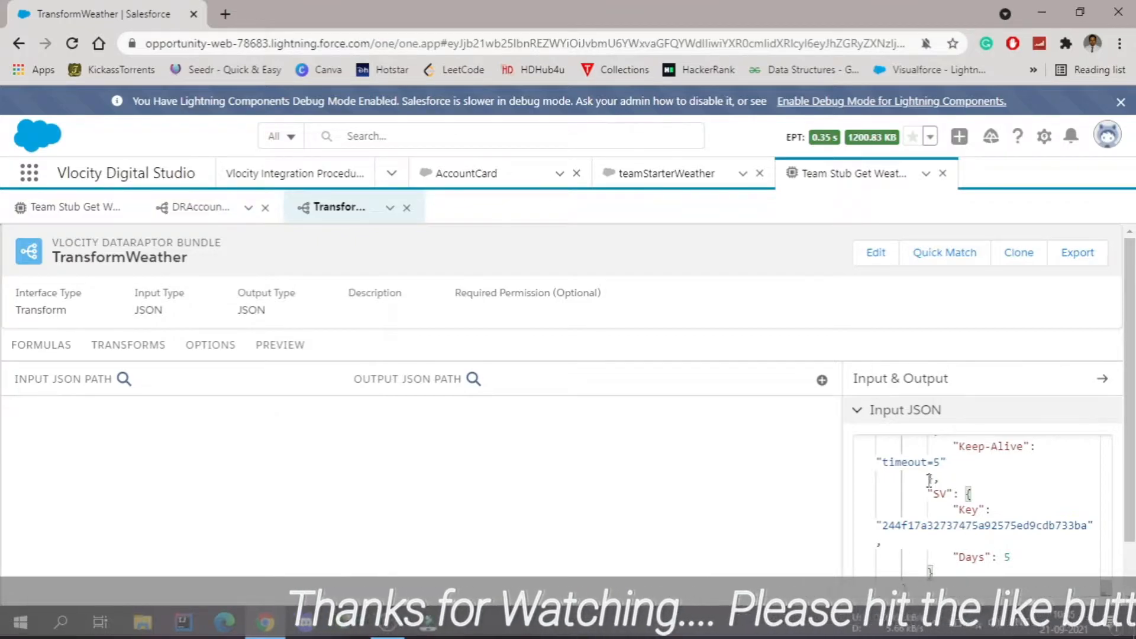
{"action": "left_click_drag", "start_coordinate": [935, 479], "coordinate": [956, 568]}
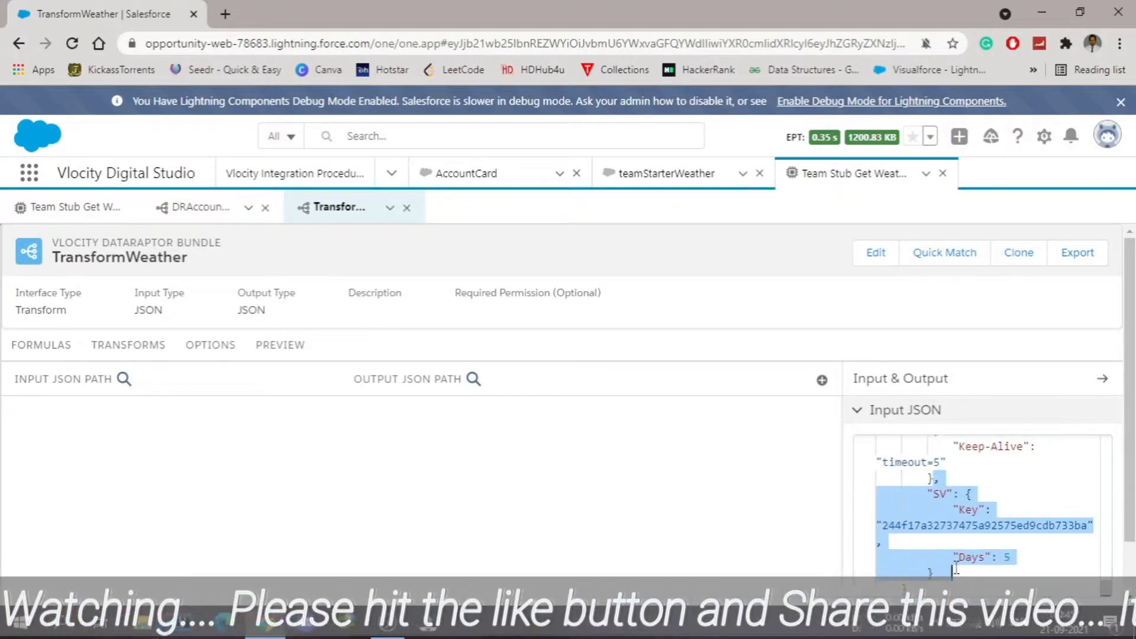
{"action": "key", "text": "BackSpace"}
Delete everything from CurrentWeatherStatus and CurrentWeatherInfo onward in the Input JSON, keeping the closing braces
{"action": "scroll", "coordinate": [990, 518], "scroll_direction": "up", "scroll_amount": 5}
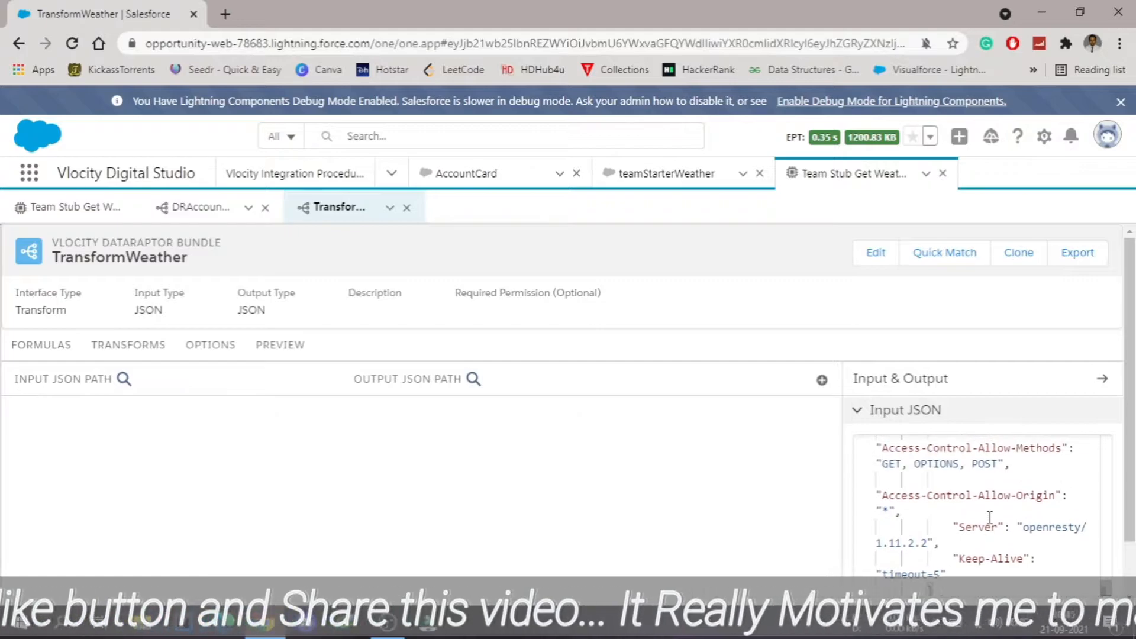
{"action": "scroll", "coordinate": [990, 518], "scroll_direction": "up", "scroll_amount": 5}
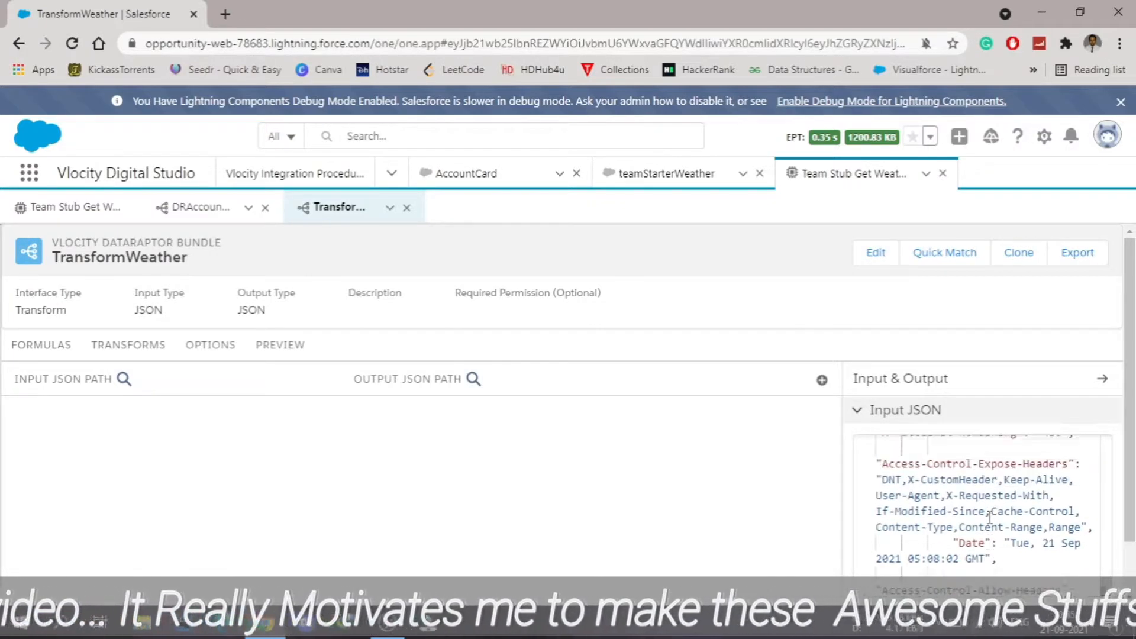
{"action": "scroll", "coordinate": [990, 518], "scroll_direction": "up", "scroll_amount": 5}
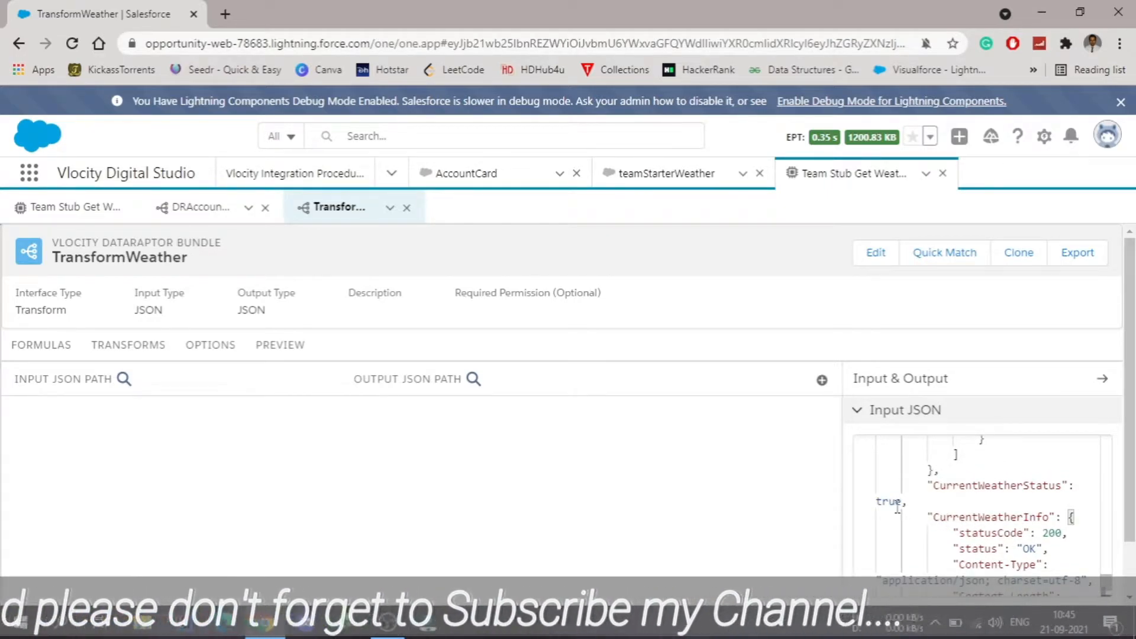
{"action": "left_click_drag", "start_coordinate": [933, 471], "coordinate": [947, 592]}
{"action": "key", "text": "Delete"}
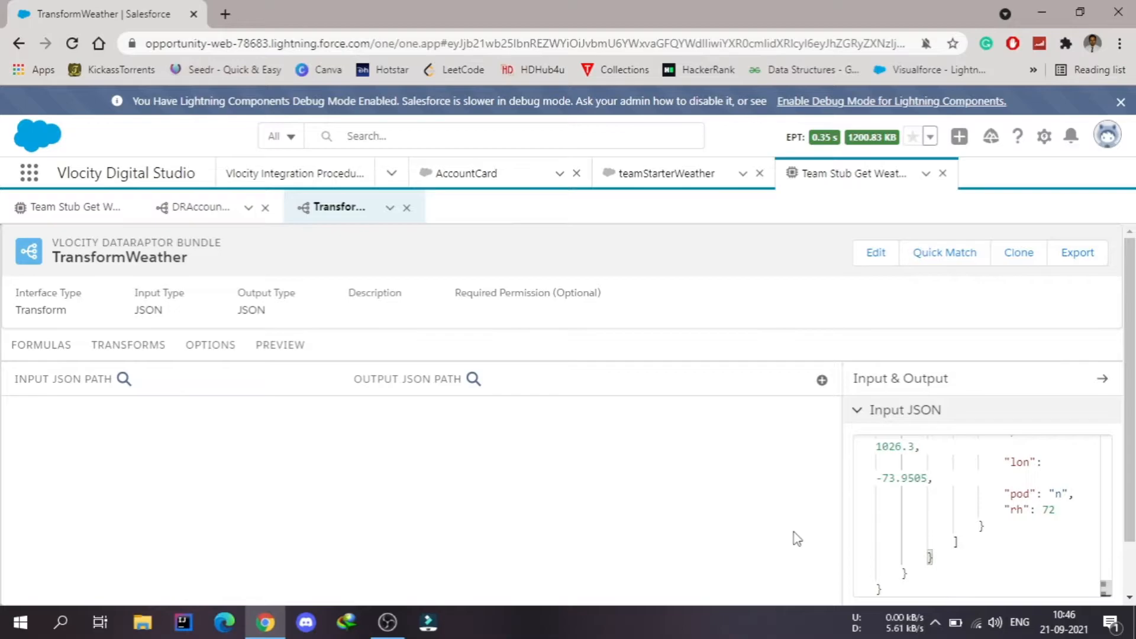
Delete the Status, Type, ElapsedTime and ElapsedTimeCPU entries at the start of the Input JSON
{"action": "left_click", "coordinate": [997, 513]}
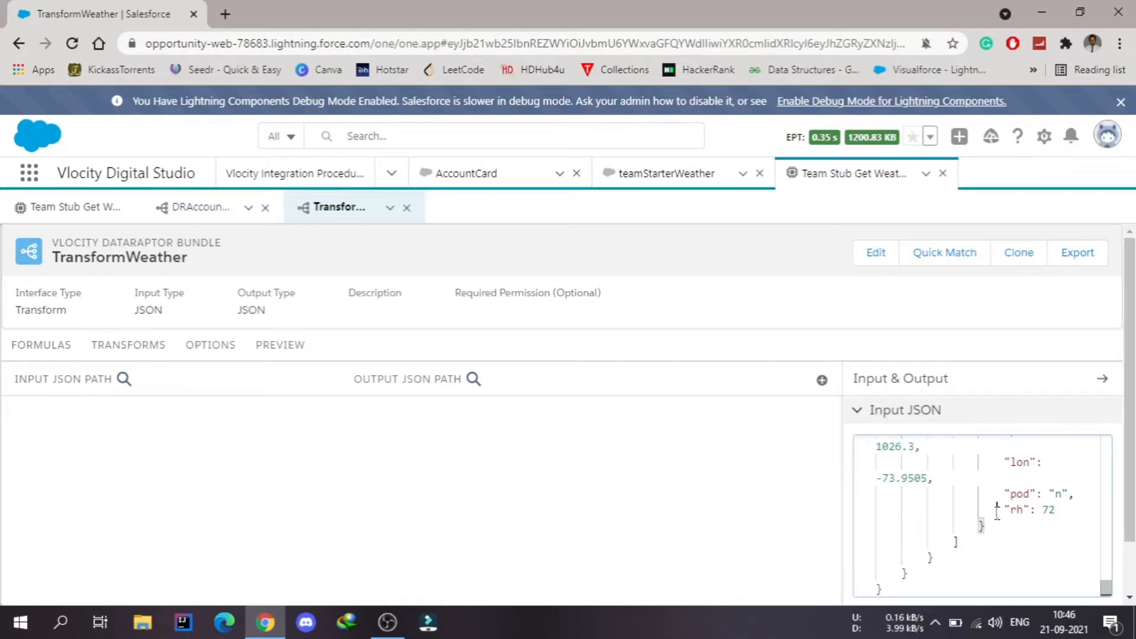
{"action": "scroll", "coordinate": [989, 502], "scroll_direction": "up", "scroll_amount": 10}
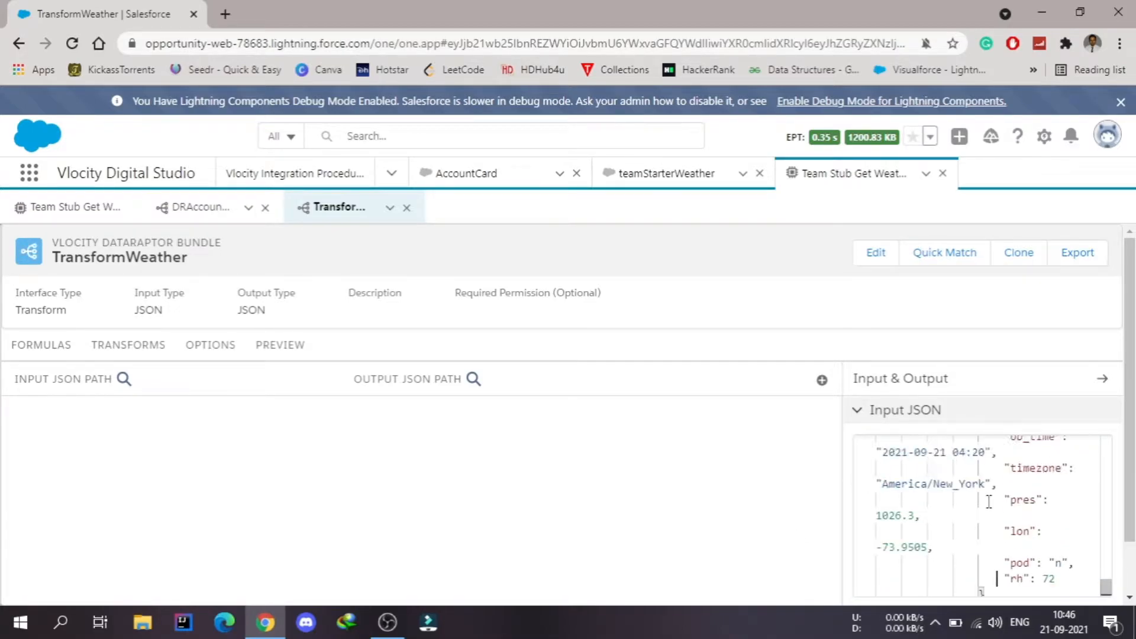
{"action": "left_click_drag", "start_coordinate": [1105, 574], "coordinate": [1103, 446]}
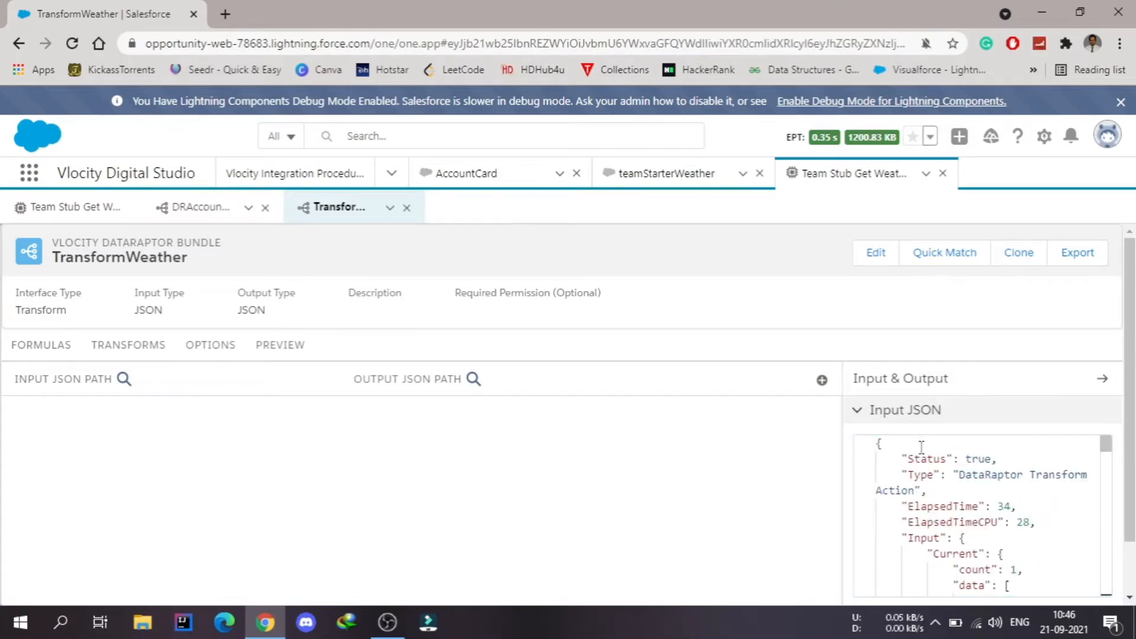
{"action": "left_click_drag", "start_coordinate": [902, 452], "coordinate": [1033, 520]}
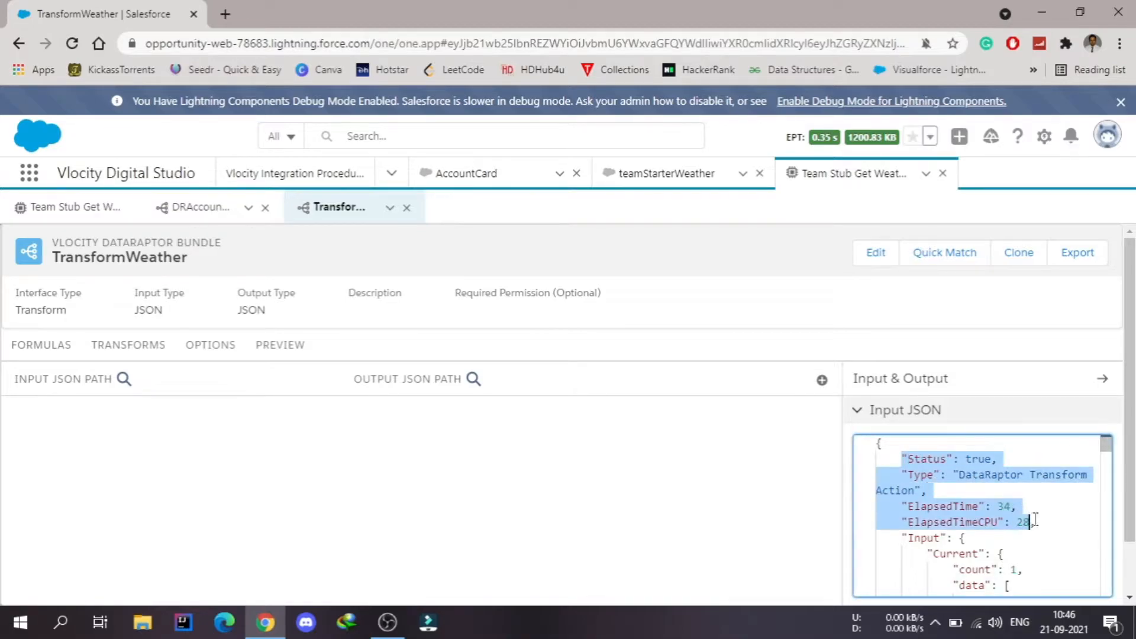
{"action": "key", "text": "BackSpace"}
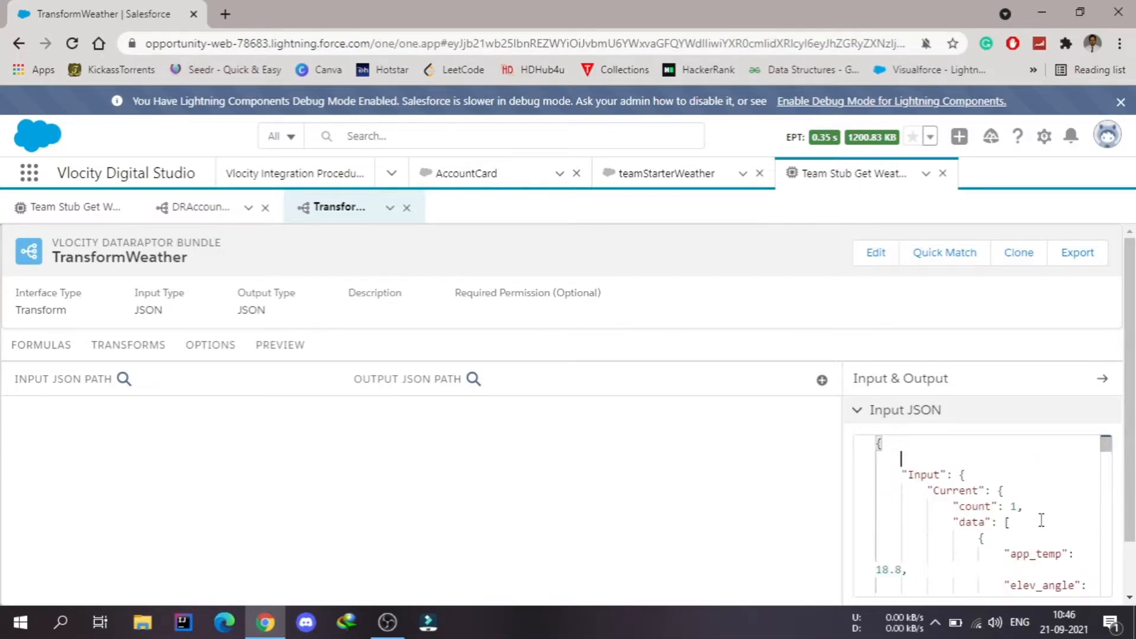
Remove the outer Input wrapper from the Input JSON, deleting its opening lines and the matching final closing brace
{"action": "left_click", "coordinate": [879, 444]}
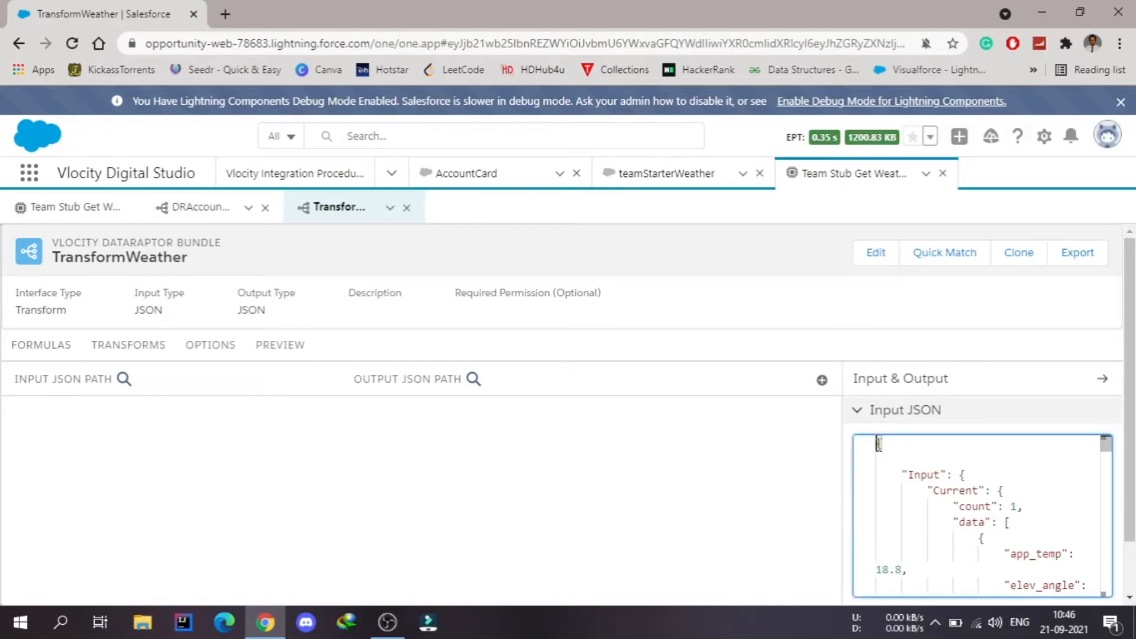
{"action": "left_click_drag", "start_coordinate": [879, 444], "coordinate": [960, 474]}
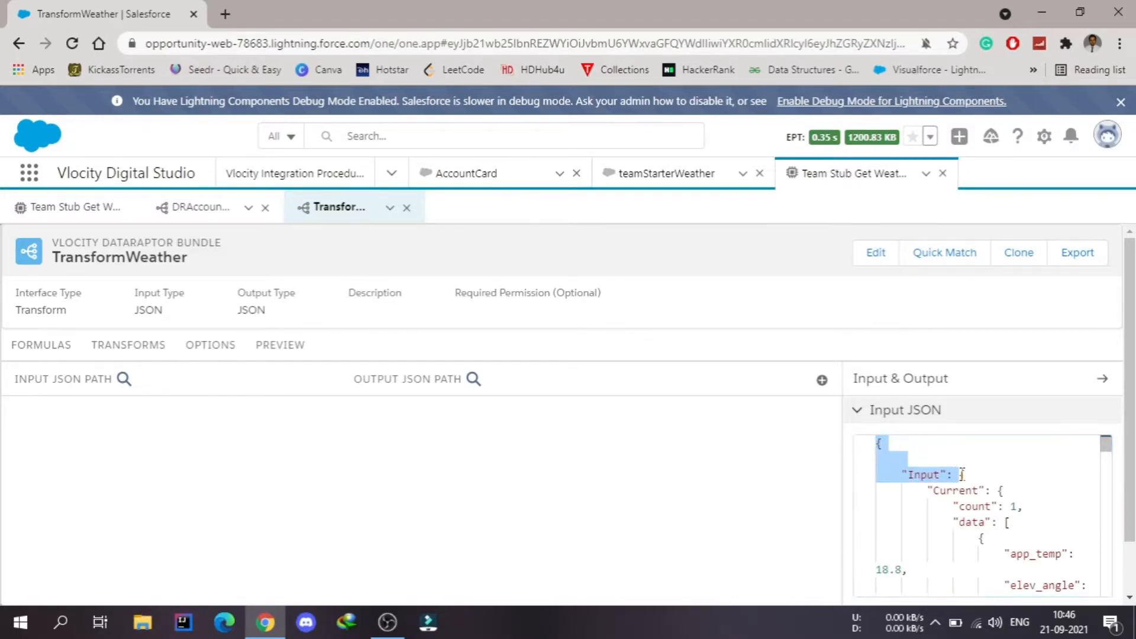
{"action": "key", "text": "BackSpace"}
{"action": "scroll", "coordinate": [961, 474], "scroll_direction": "down", "scroll_amount": 5}
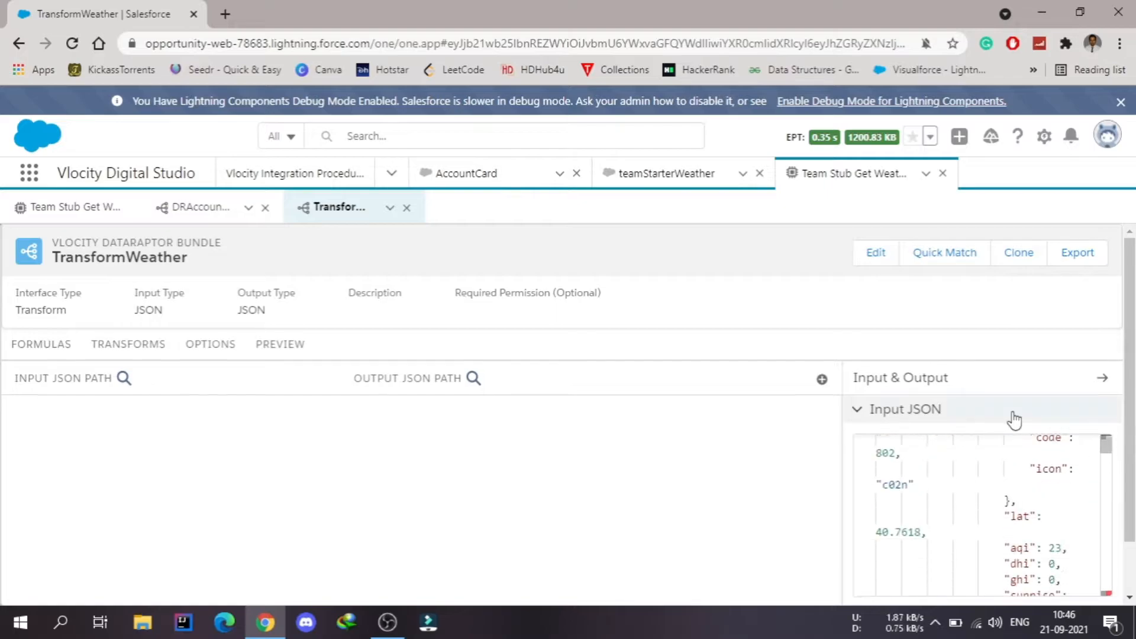
{"action": "scroll", "coordinate": [1012, 418], "scroll_direction": "down", "scroll_amount": 1}
{"action": "left_click_drag", "start_coordinate": [1106, 391], "coordinate": [1095, 521]}
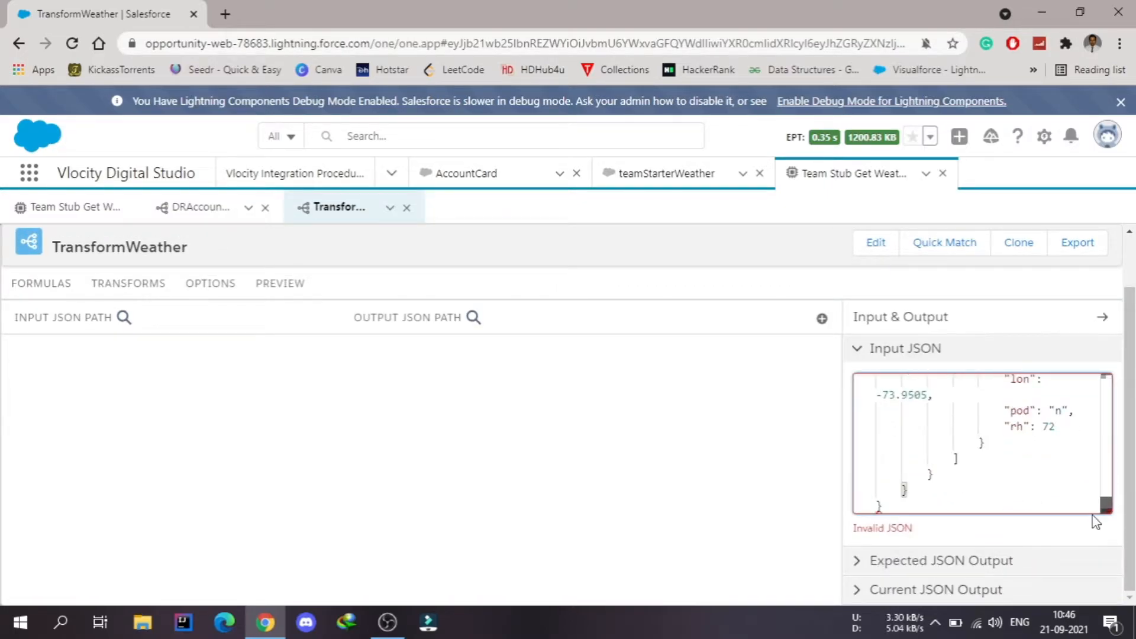
{"action": "left_click", "coordinate": [891, 508]}
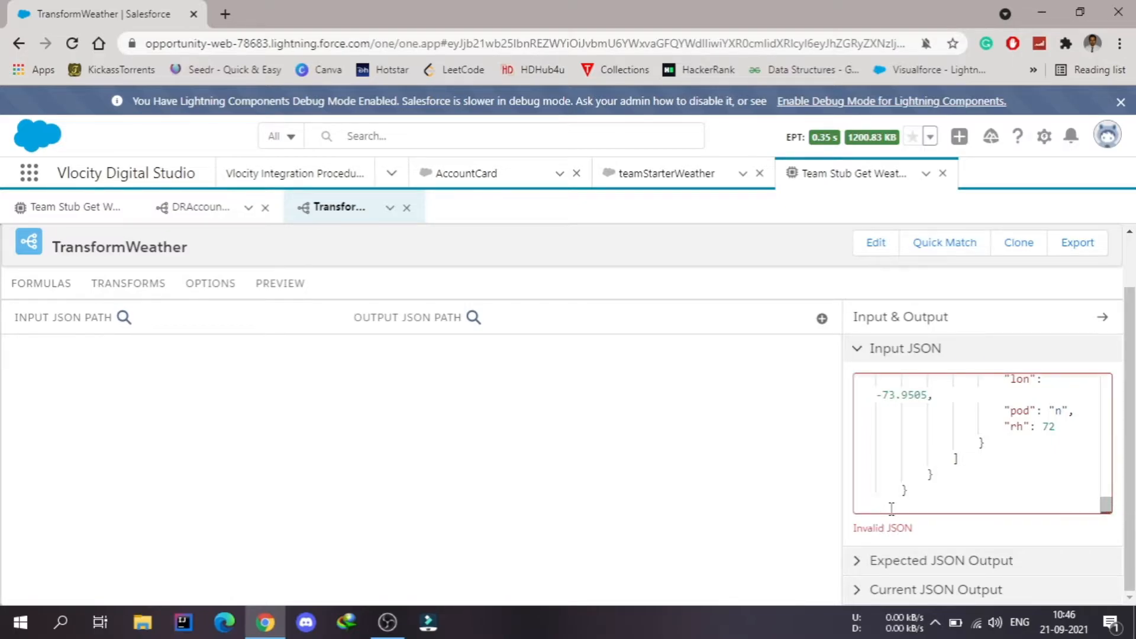
{"action": "left_click", "coordinate": [761, 444]}
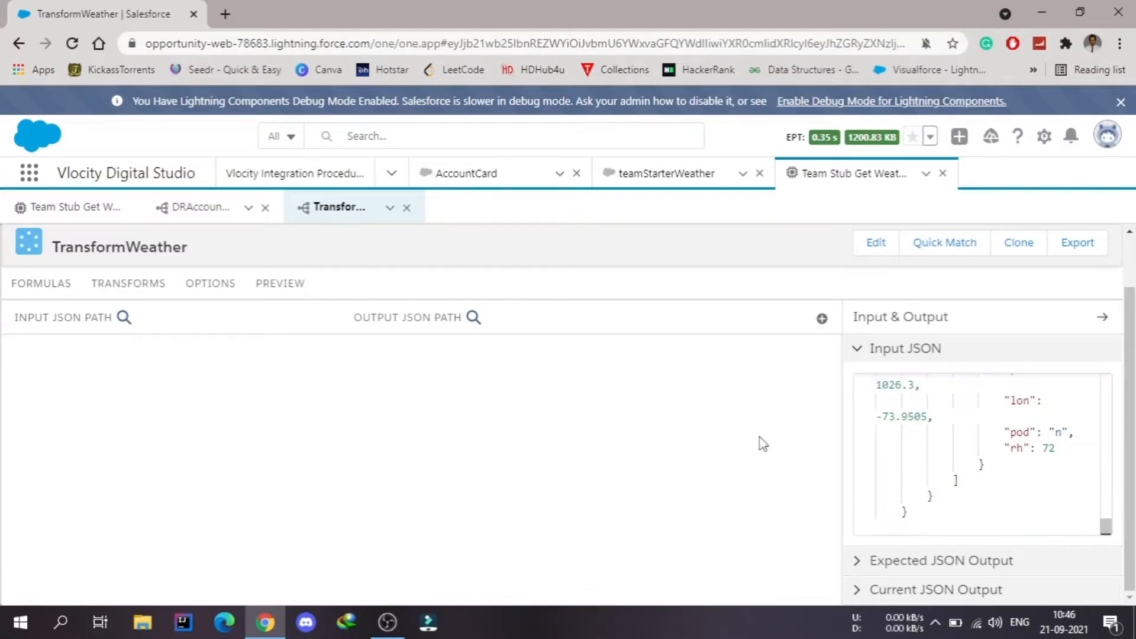
{"action": "scroll", "coordinate": [1003, 436], "scroll_direction": "up", "scroll_amount": 5}
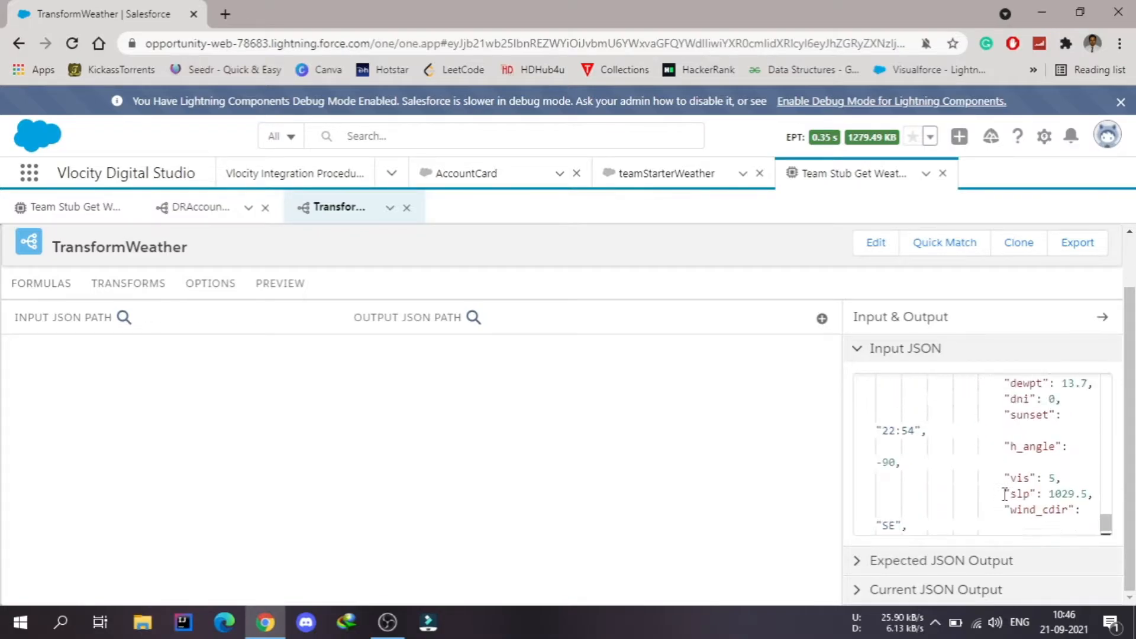
Add a blank first formula entry to the TransformWeather DataRaptor
{"action": "scroll", "coordinate": [1003, 436], "scroll_direction": "up", "scroll_amount": 8}
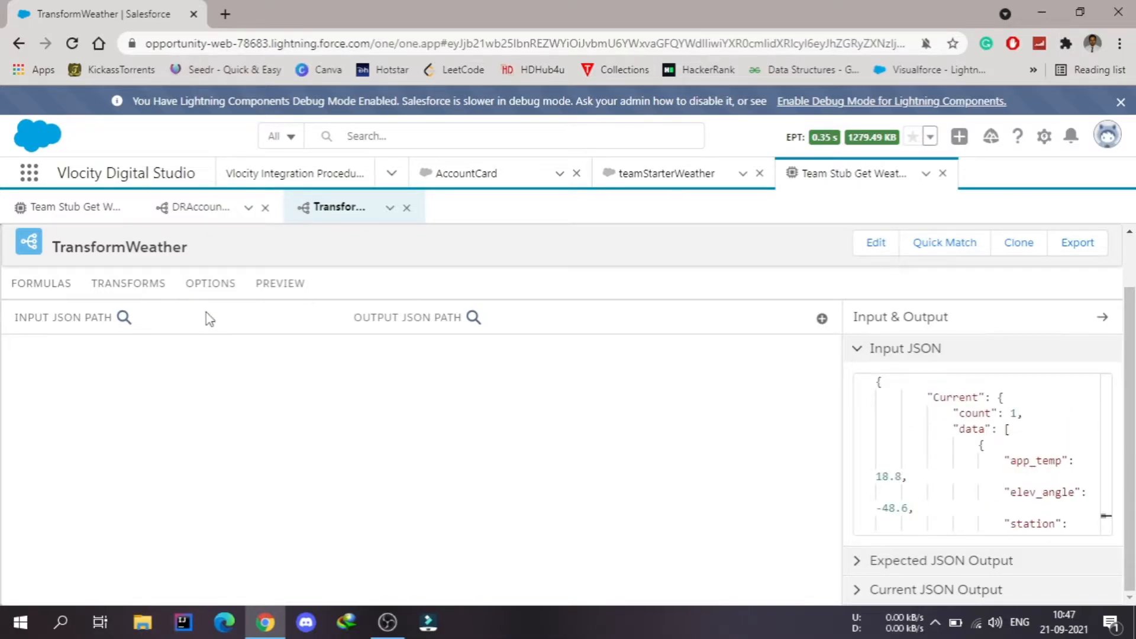
{"action": "left_click", "coordinate": [42, 285]}
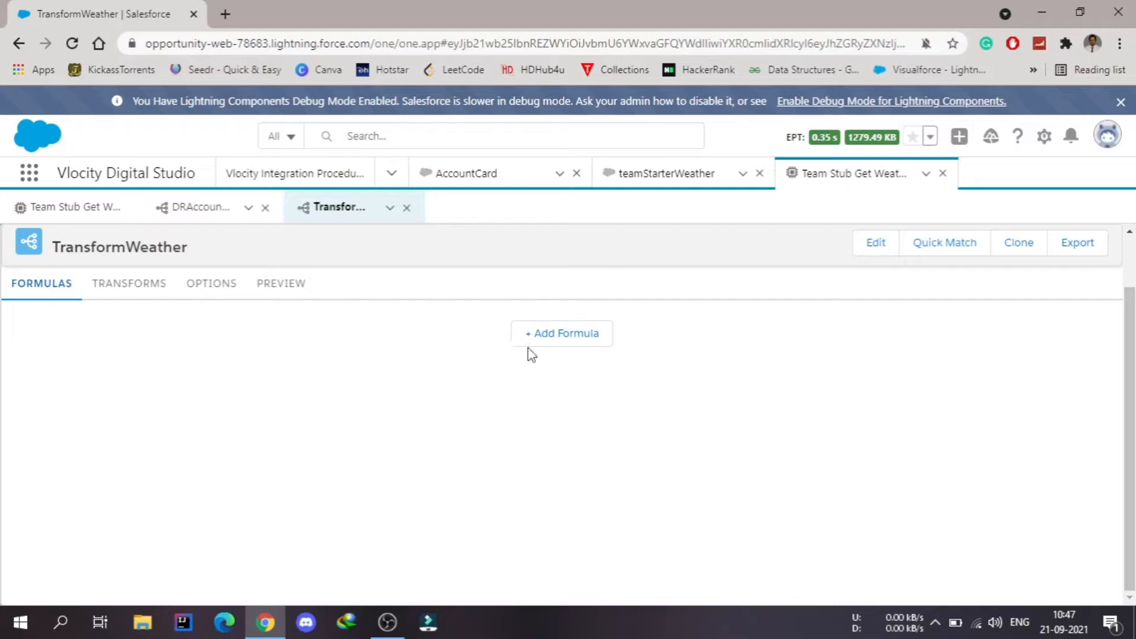
{"action": "left_click", "coordinate": [560, 341]}
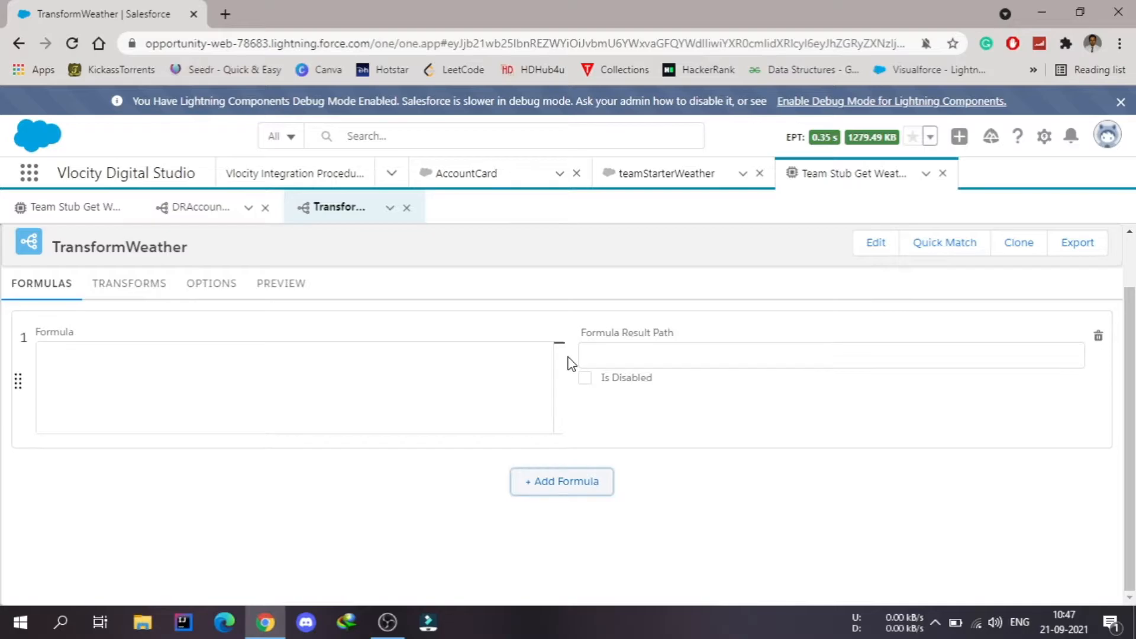
Review the Transform action's additional inputs in the integration procedure, plus the TransformWeather mappings and preview input
{"action": "left_click", "coordinate": [68, 212]}
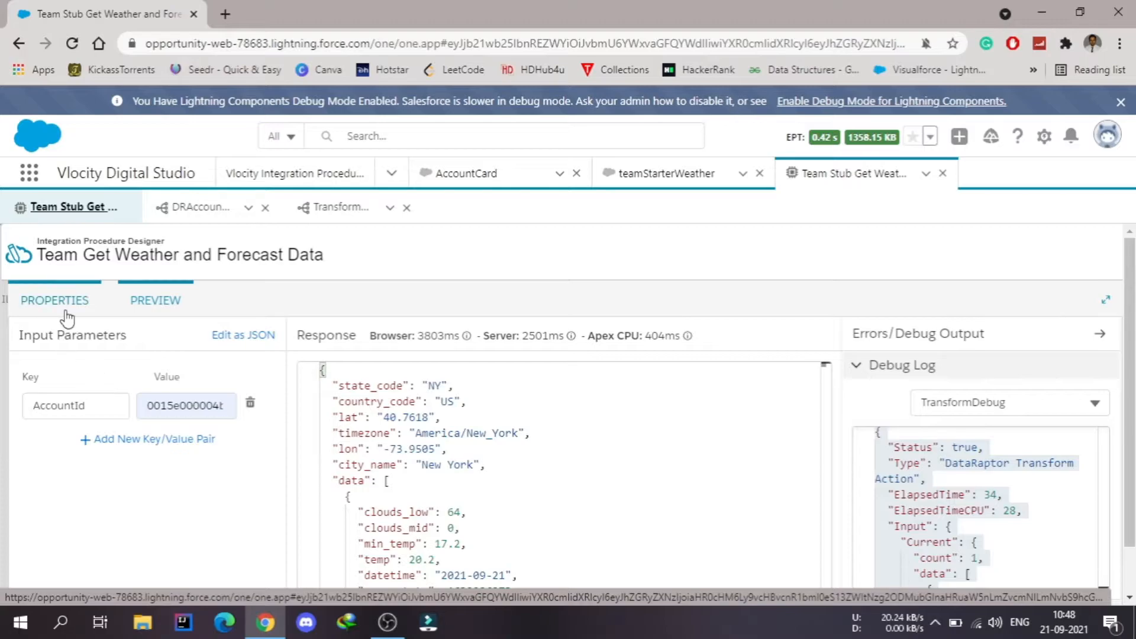
{"action": "scroll", "coordinate": [768, 436], "scroll_direction": "down", "scroll_amount": 5}
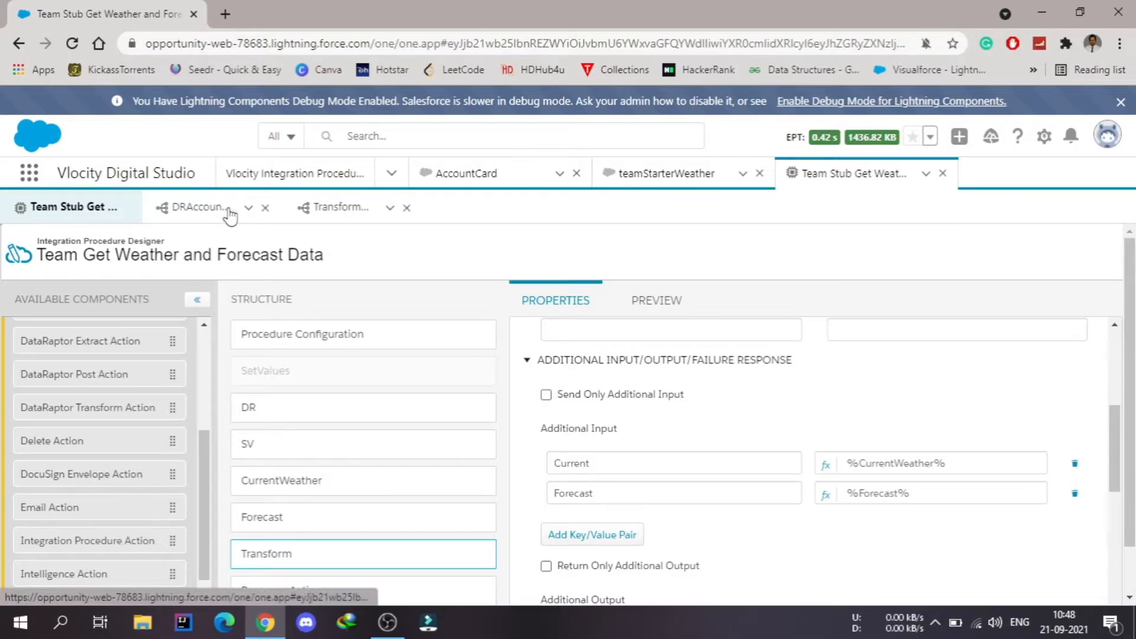
{"action": "left_click", "coordinate": [322, 214]}
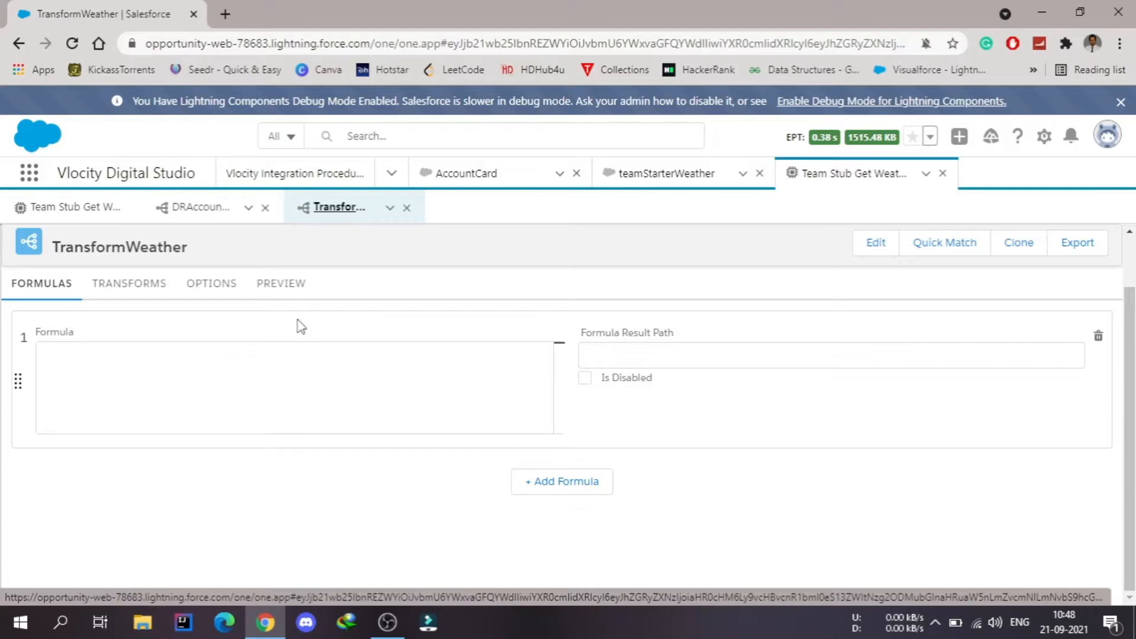
{"action": "left_click", "coordinate": [133, 286]}
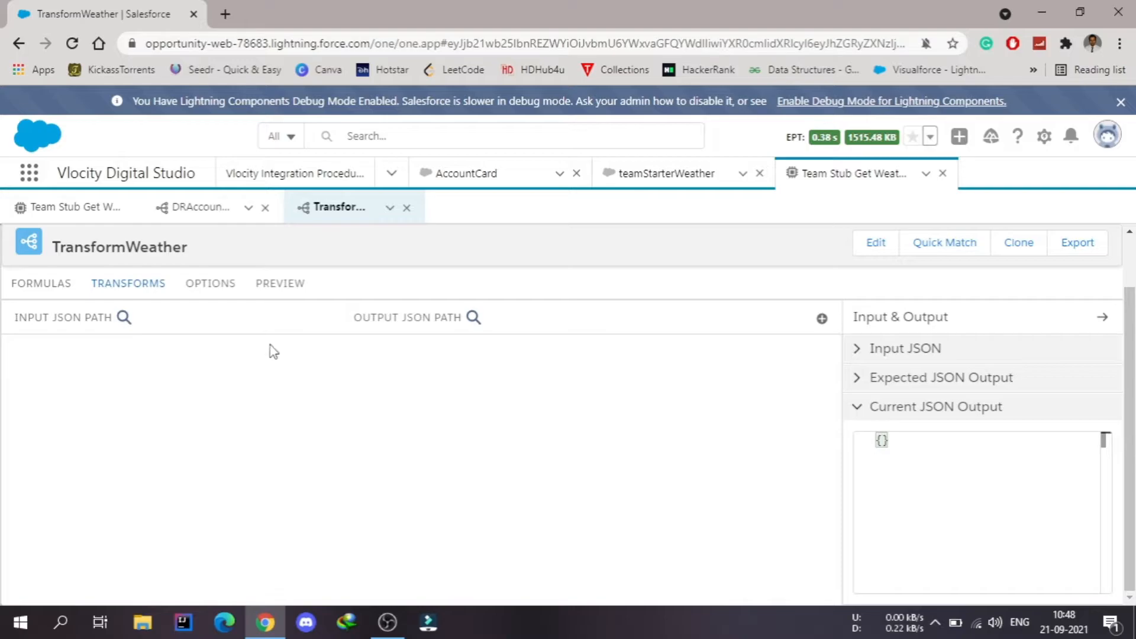
{"action": "left_click", "coordinate": [280, 287]}
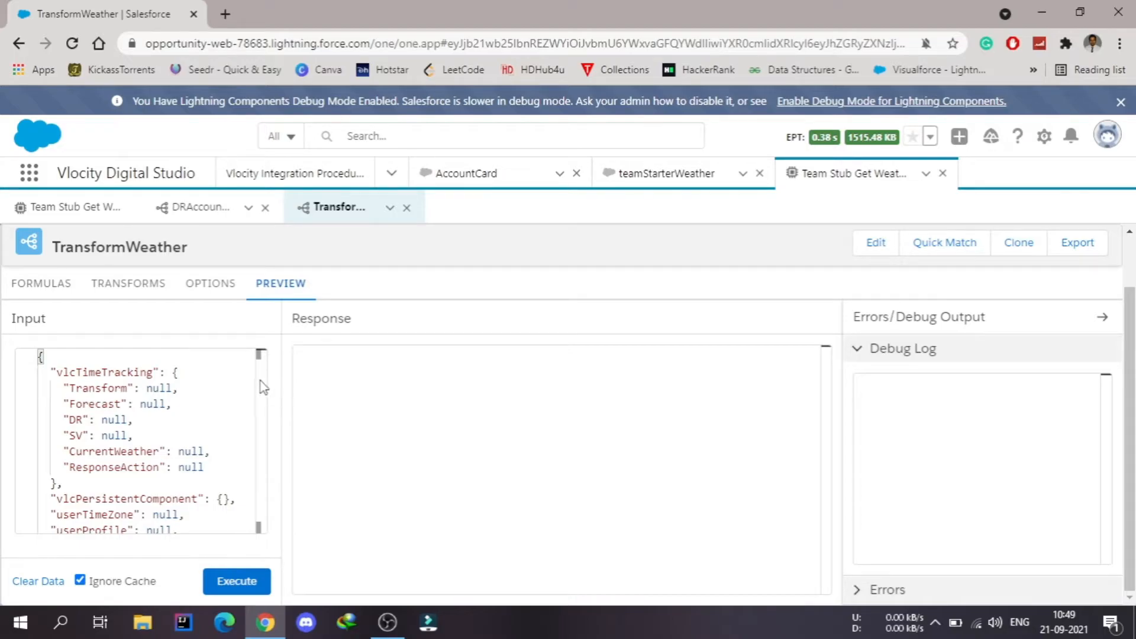
{"action": "left_click", "coordinate": [37, 284]}
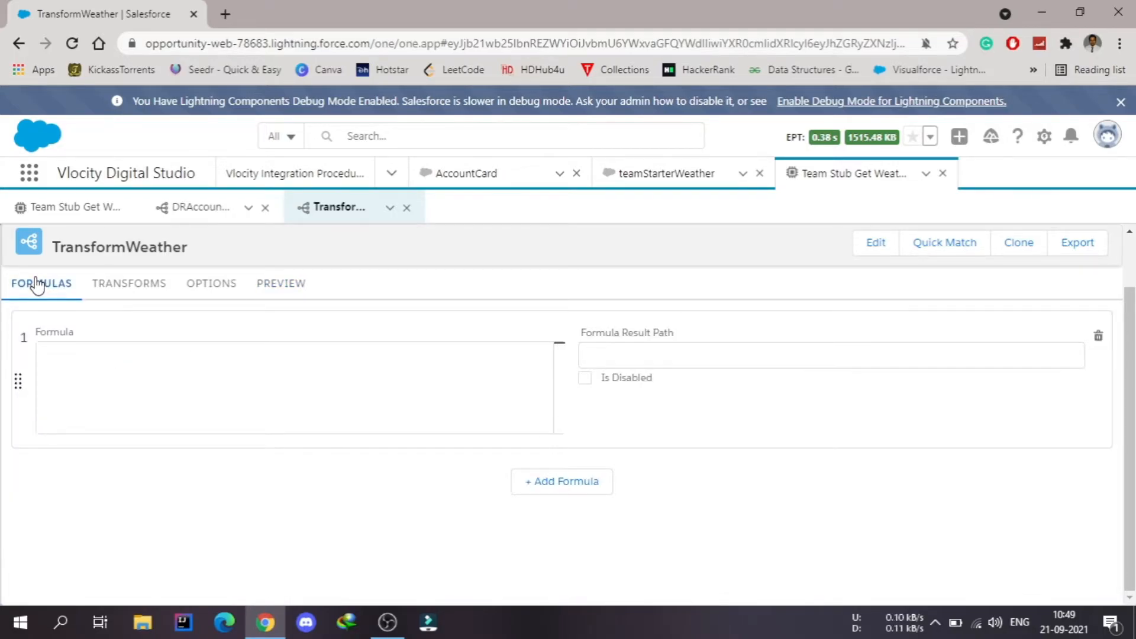
Copy CONCAT(%Current:city_name%,", ",%Current:state_code%) from the ResponseAction's internal notes into TransformWeather's first formula
{"action": "left_click", "coordinate": [81, 211]}
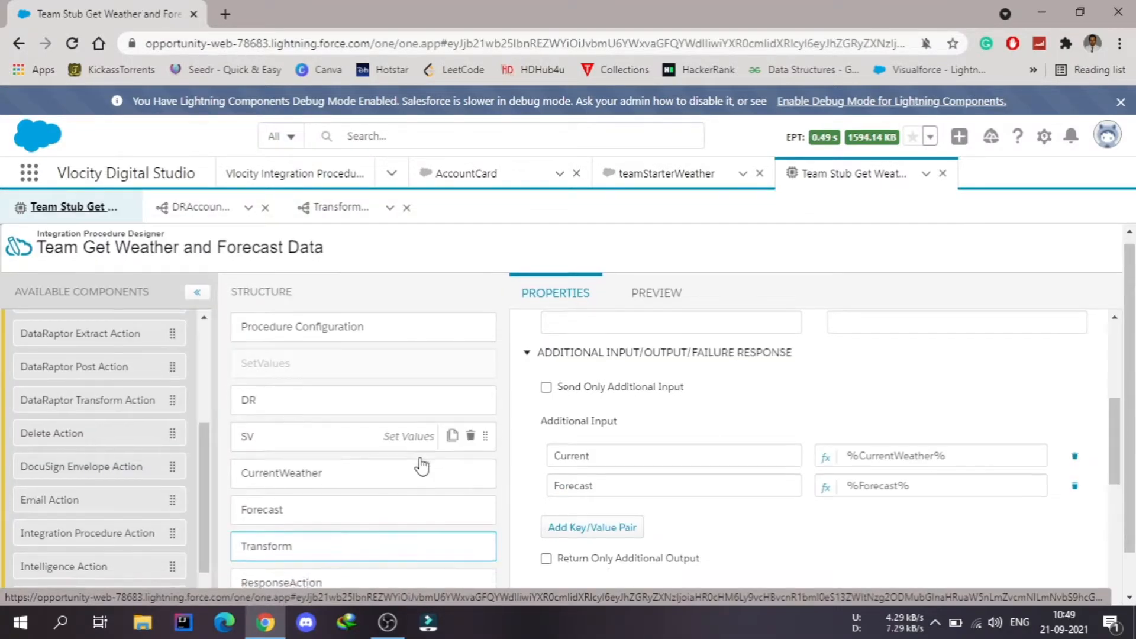
{"action": "scroll", "coordinate": [422, 466], "scroll_direction": "down", "scroll_amount": 1}
{"action": "left_click", "coordinate": [319, 539]}
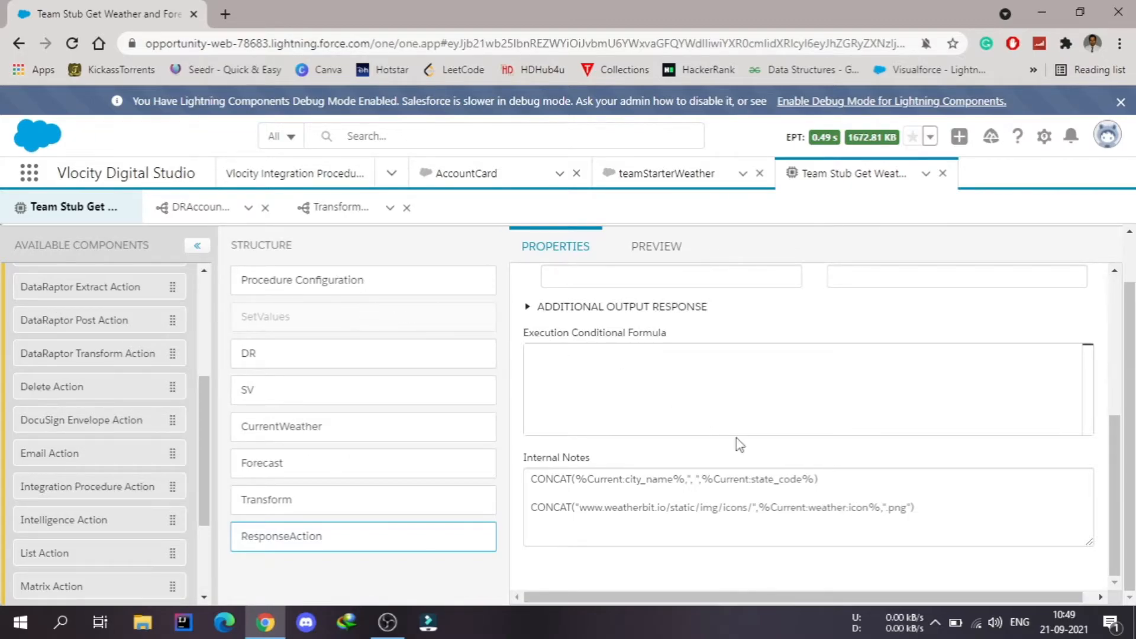
{"action": "left_click_drag", "start_coordinate": [834, 479], "coordinate": [525, 487]}
{"action": "key", "text": "ctrl+c"}
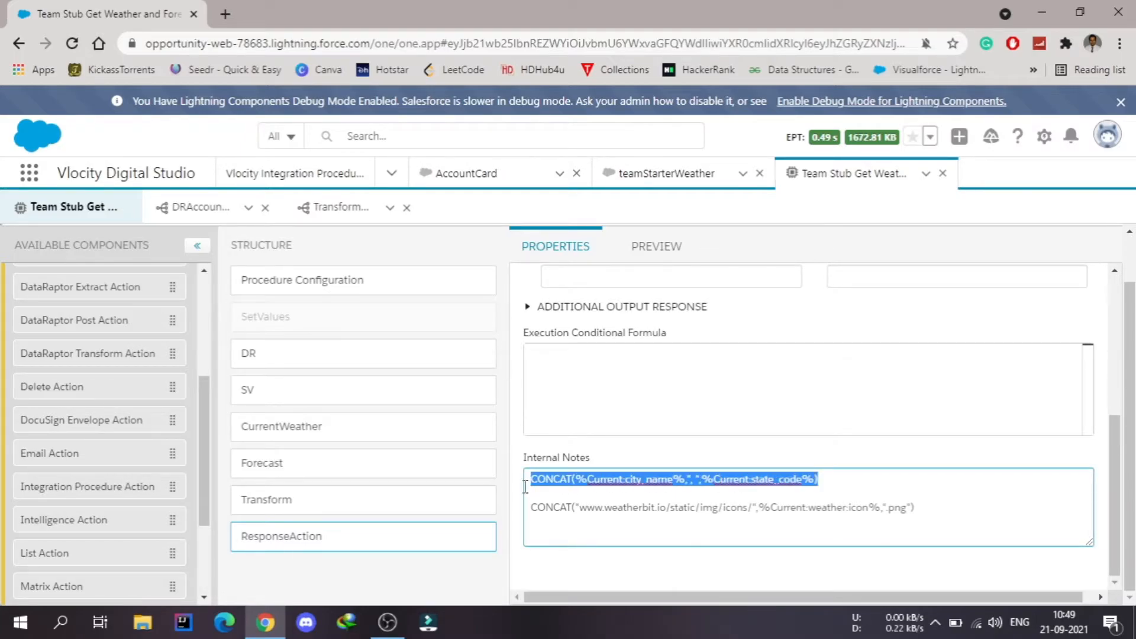
{"action": "left_click", "coordinate": [343, 208]}
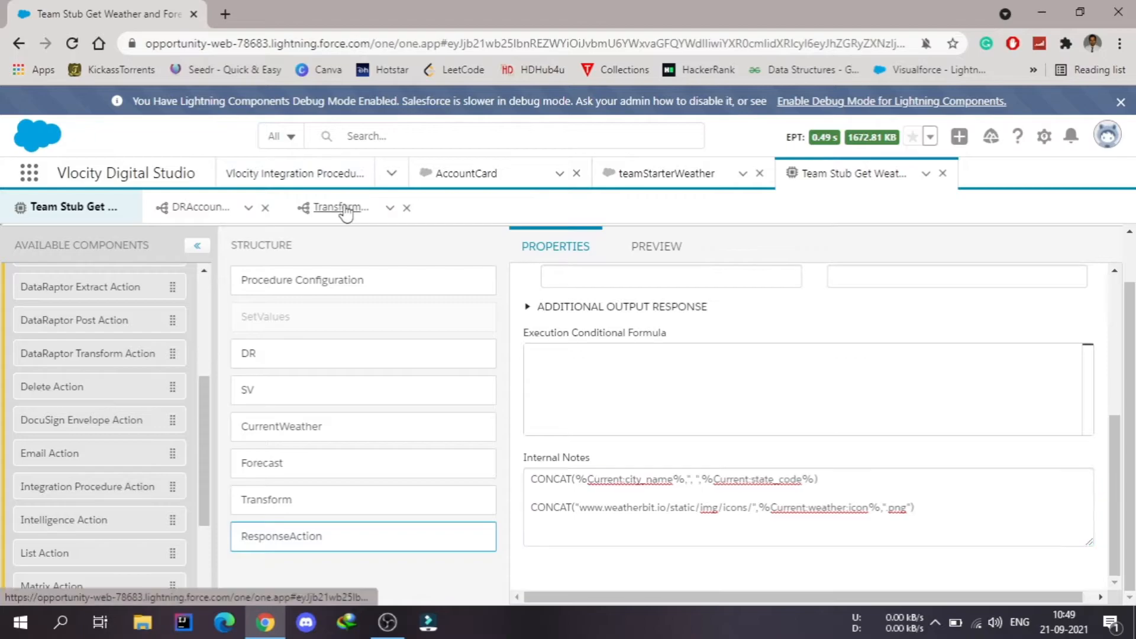
{"action": "left_click", "coordinate": [171, 423]}
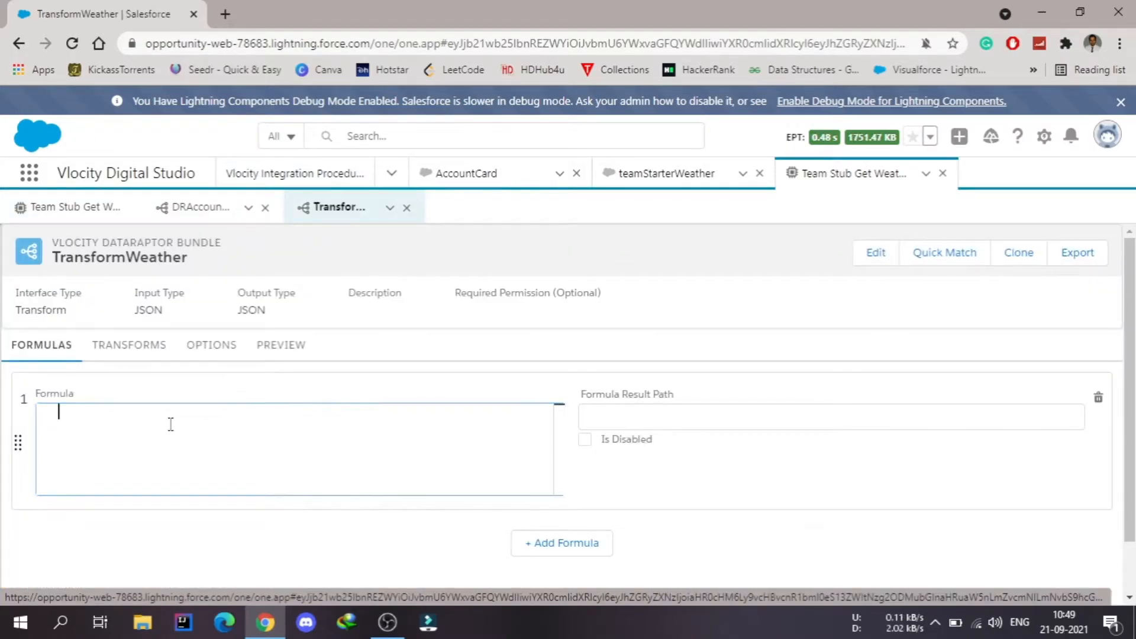
{"action": "key", "text": "ctrl+v"}
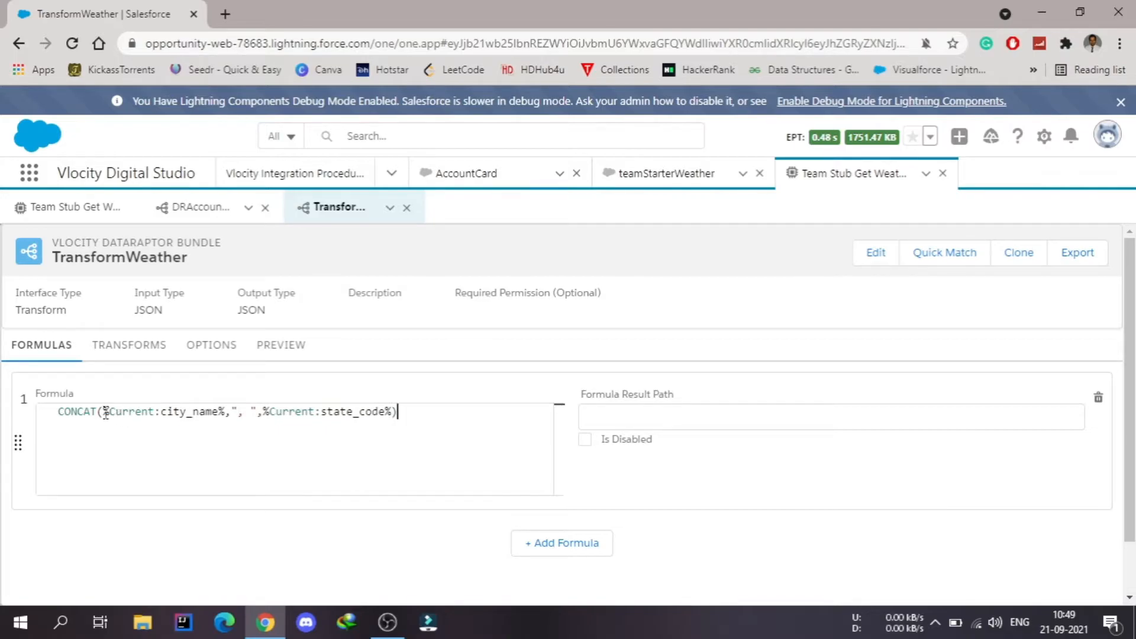
Check the Current and city_name parts of the first formula and set its result path to Current:city_name
{"action": "double_click", "coordinate": [135, 412]}
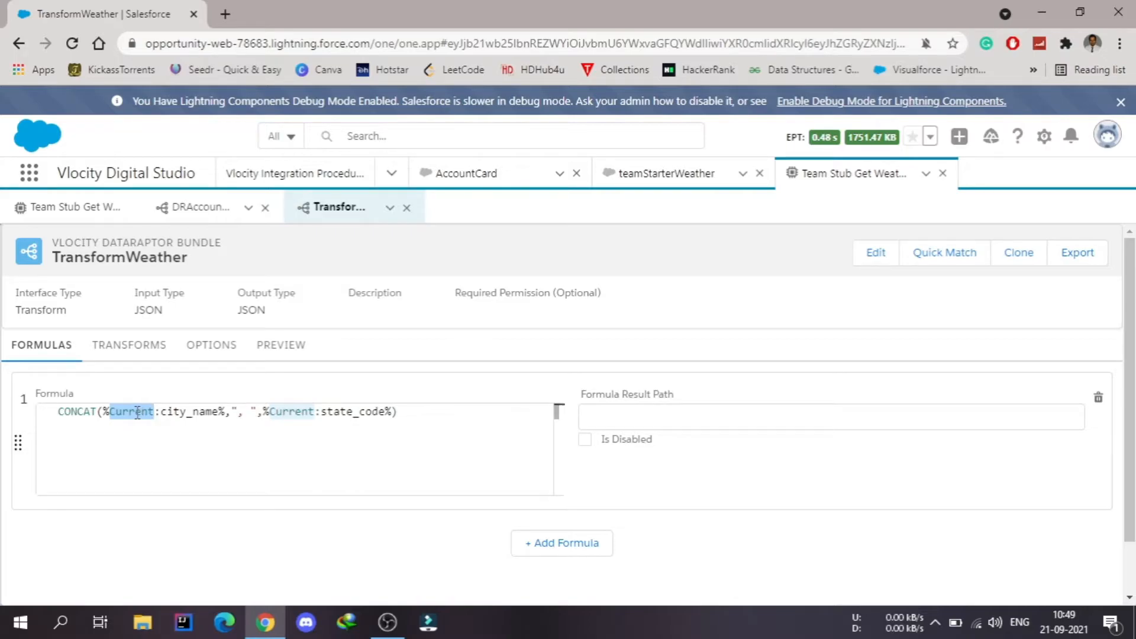
{"action": "double_click", "coordinate": [195, 413]}
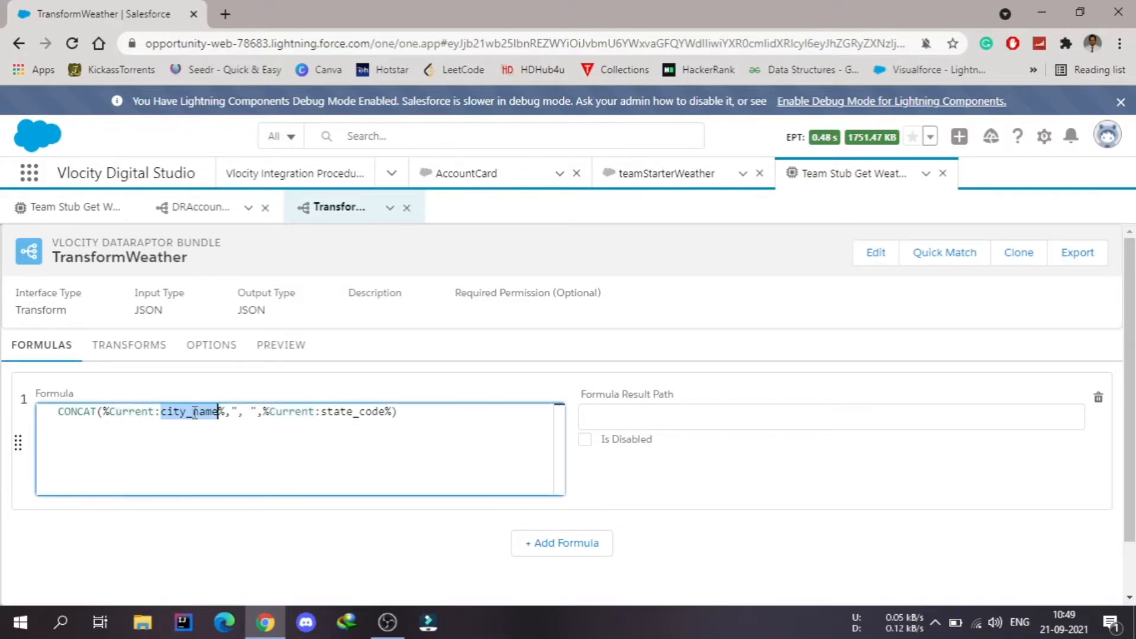
{"action": "left_click", "coordinate": [105, 410]}
{"action": "left_click_drag", "start_coordinate": [105, 411], "coordinate": [229, 416]}
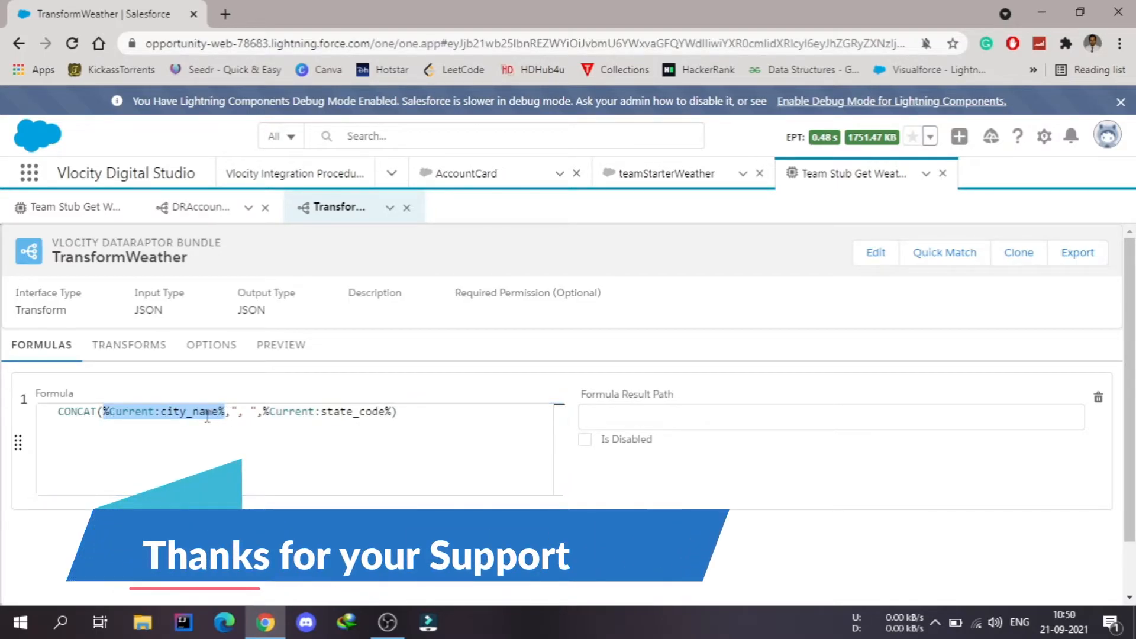
{"action": "double_click", "coordinate": [142, 413]}
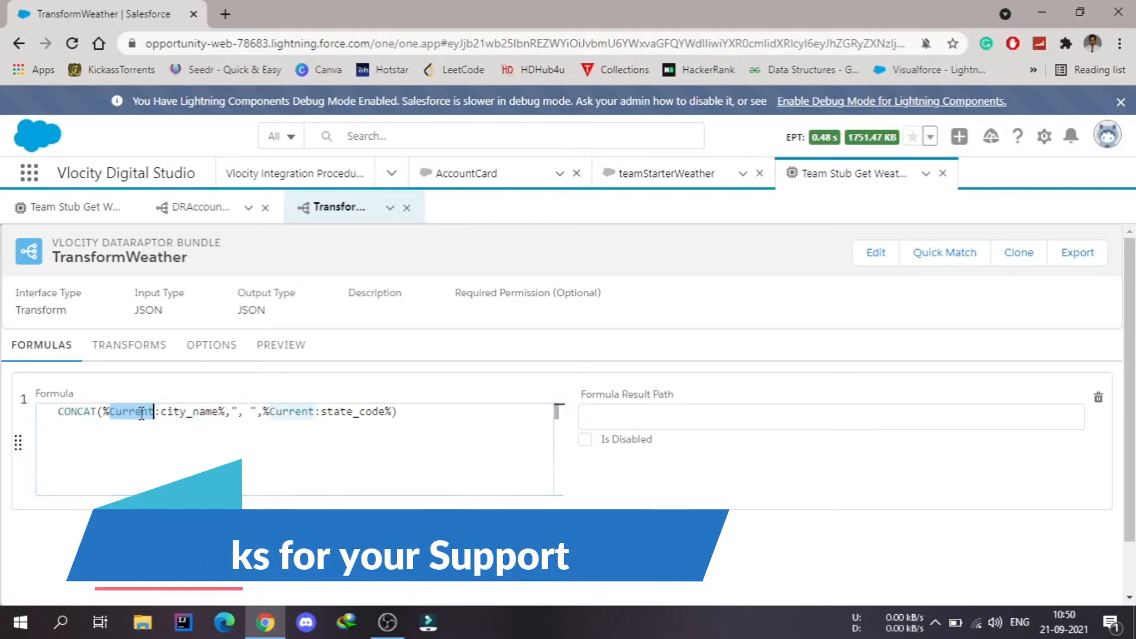
{"action": "double_click", "coordinate": [190, 412]}
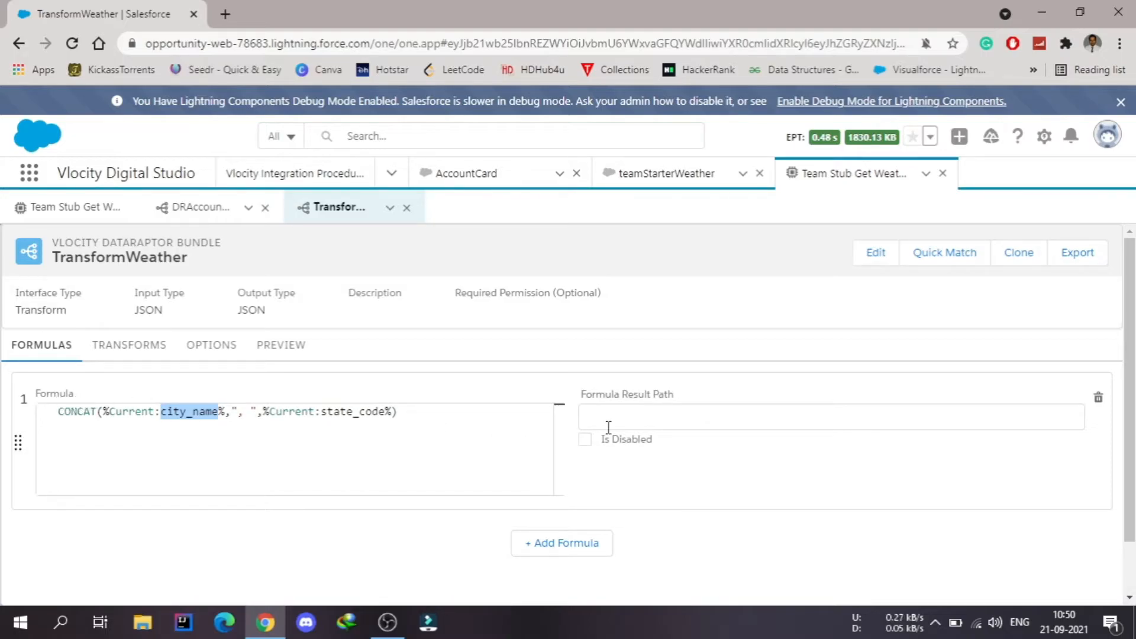
{"action": "left_click", "coordinate": [672, 416]}
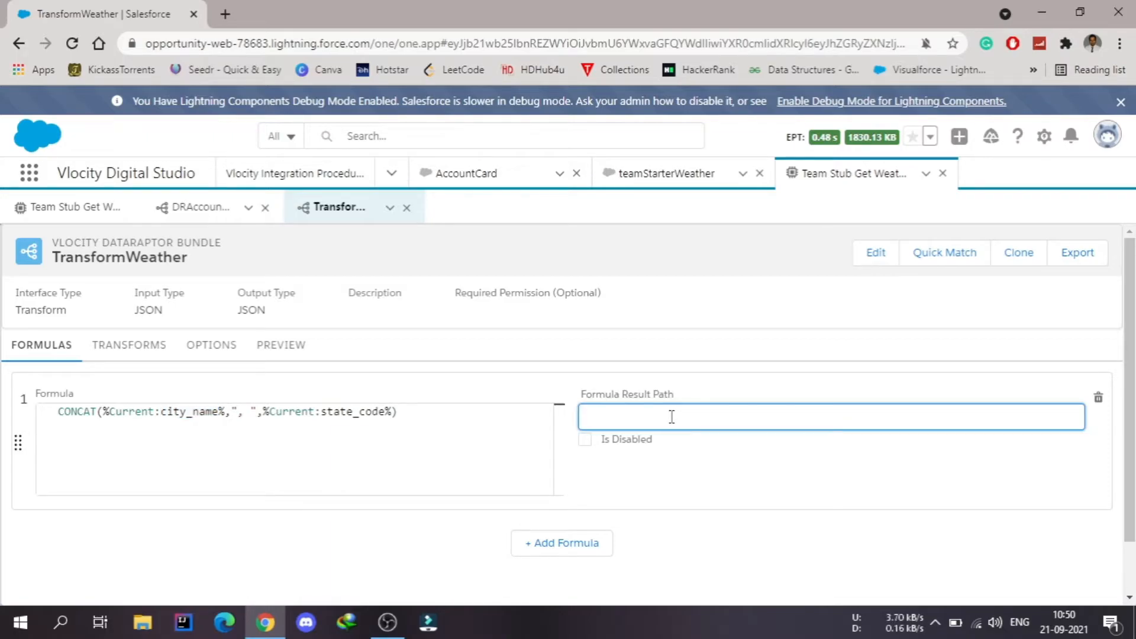
{"action": "type", "text": "Current:city_name"}
{"action": "left_click", "coordinate": [650, 363]}
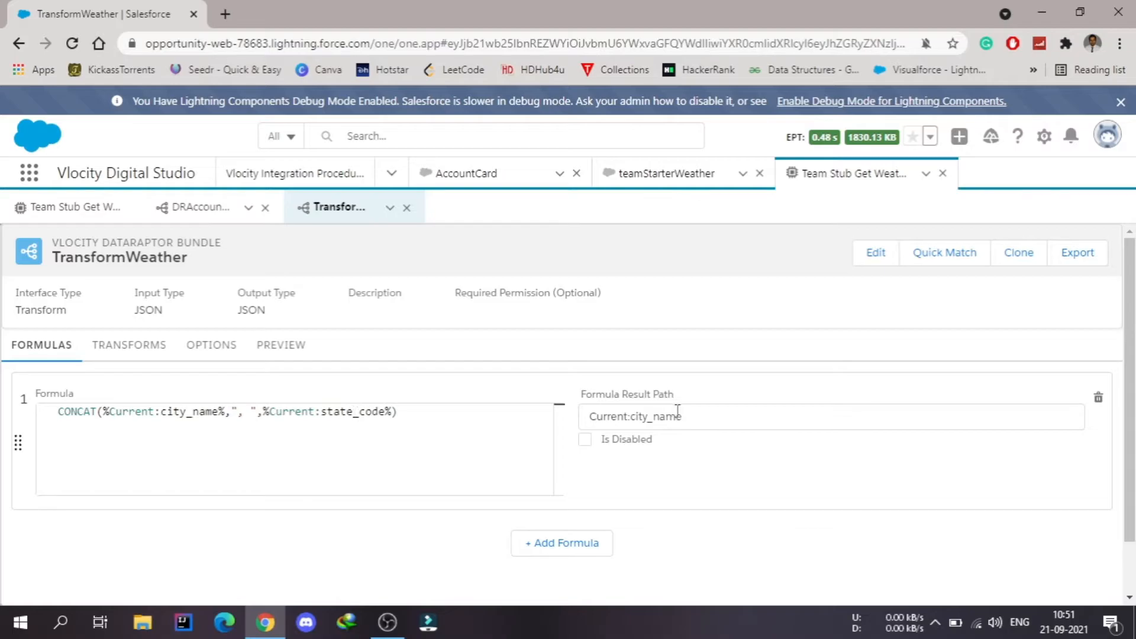
{"action": "scroll", "coordinate": [136, 276], "scroll_direction": "down", "scroll_amount": 1}
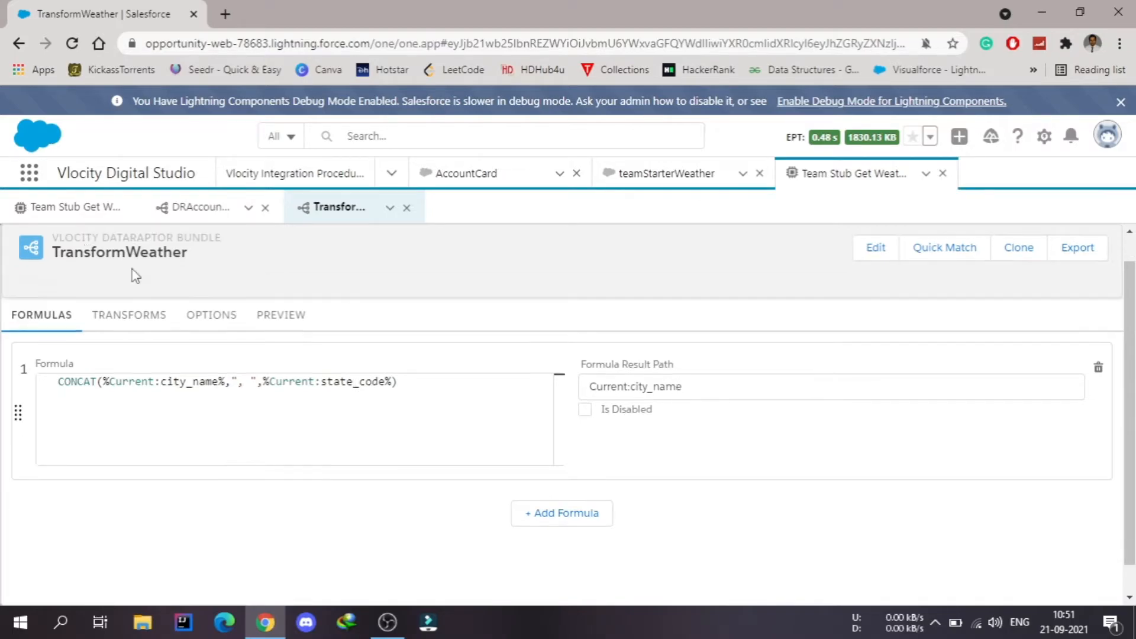
{"action": "left_click", "coordinate": [54, 208]}
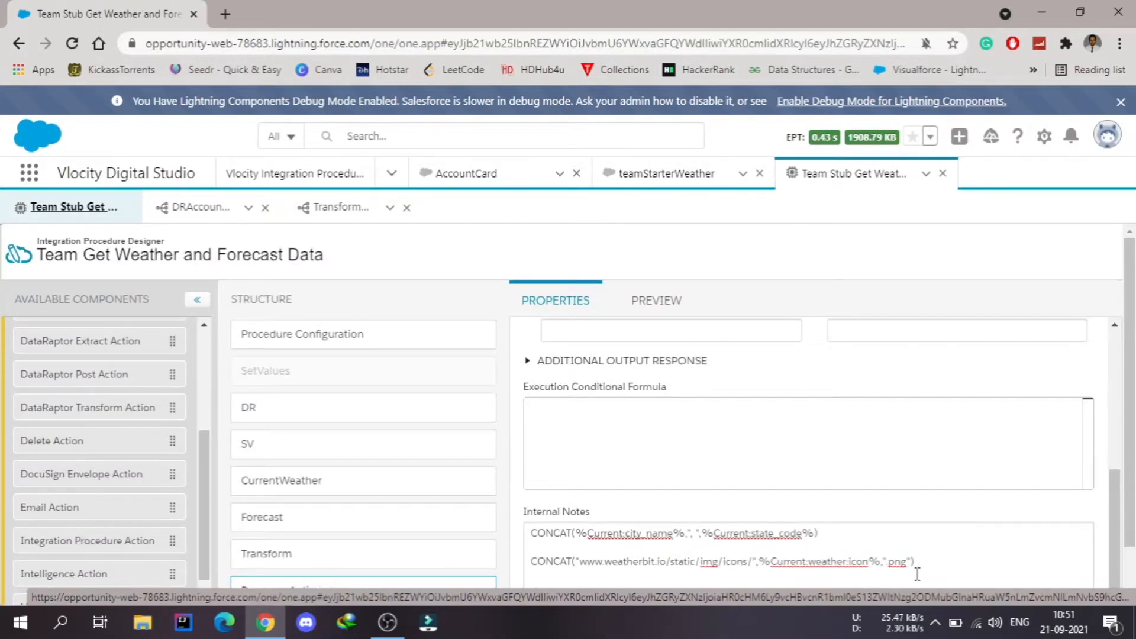
{"action": "left_click_drag", "start_coordinate": [916, 561], "coordinate": [533, 568]}
{"action": "key", "text": "ctrl+c"}
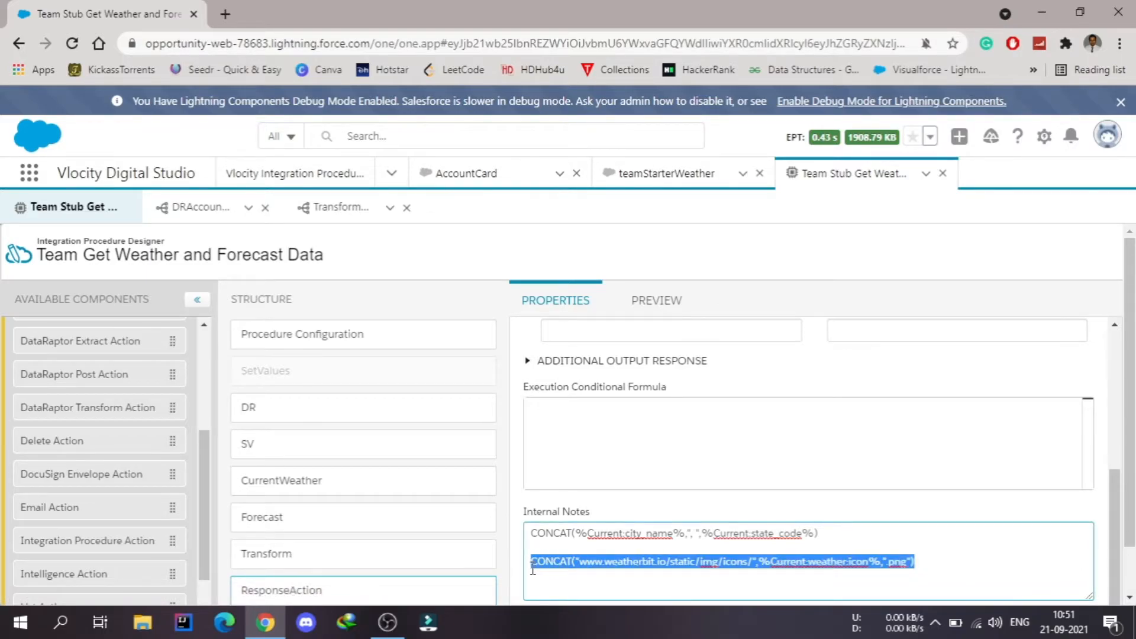
{"action": "left_click", "coordinate": [325, 212]}
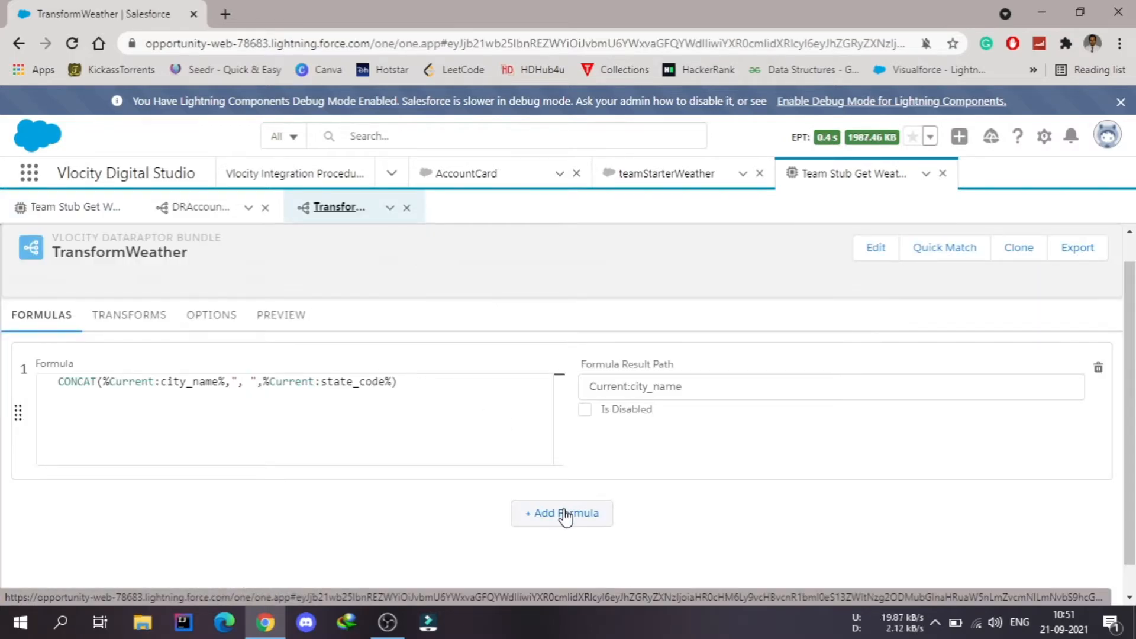
{"action": "left_click", "coordinate": [583, 514]}
{"action": "left_click", "coordinate": [272, 536]}
{"action": "key", "text": "ctrl+v"}
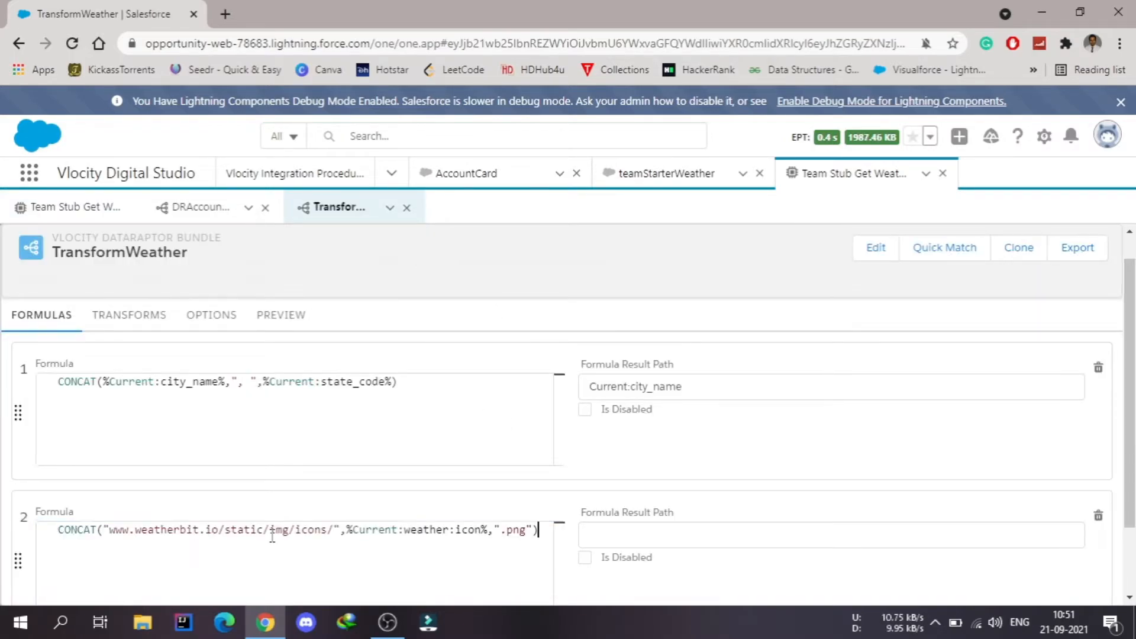
Set the second formula's result path to CurrentIcon and add a blank third formula entry
{"action": "scroll", "coordinate": [587, 477], "scroll_direction": "down", "scroll_amount": 2}
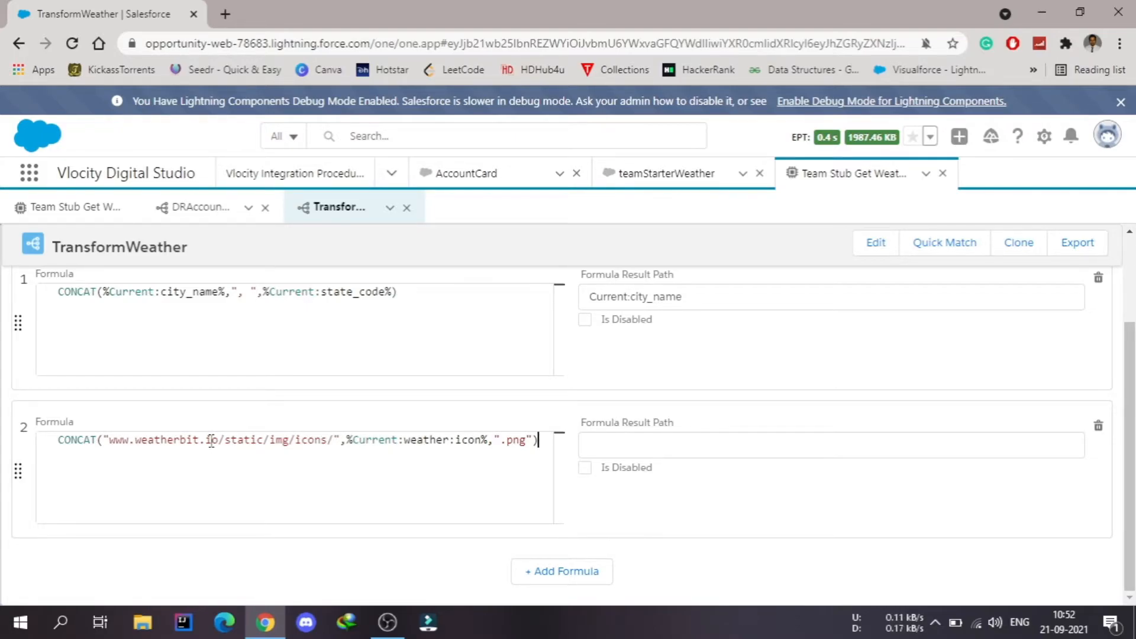
{"action": "left_click", "coordinate": [711, 445]}
{"action": "type", "text": "CurrentIcon"}
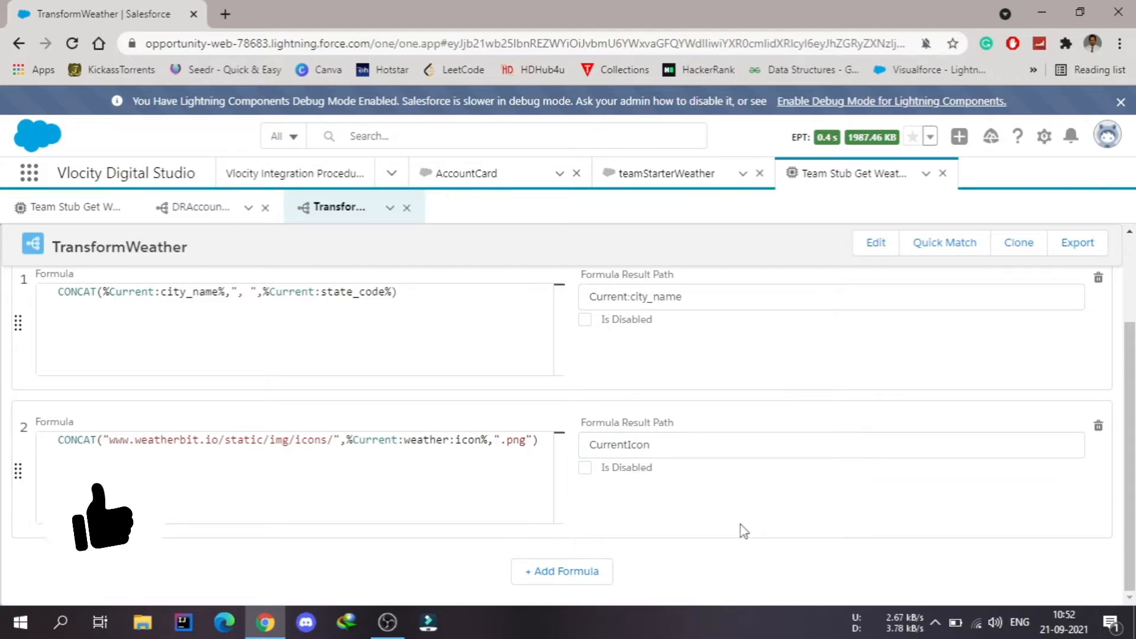
{"action": "left_click", "coordinate": [568, 577]}
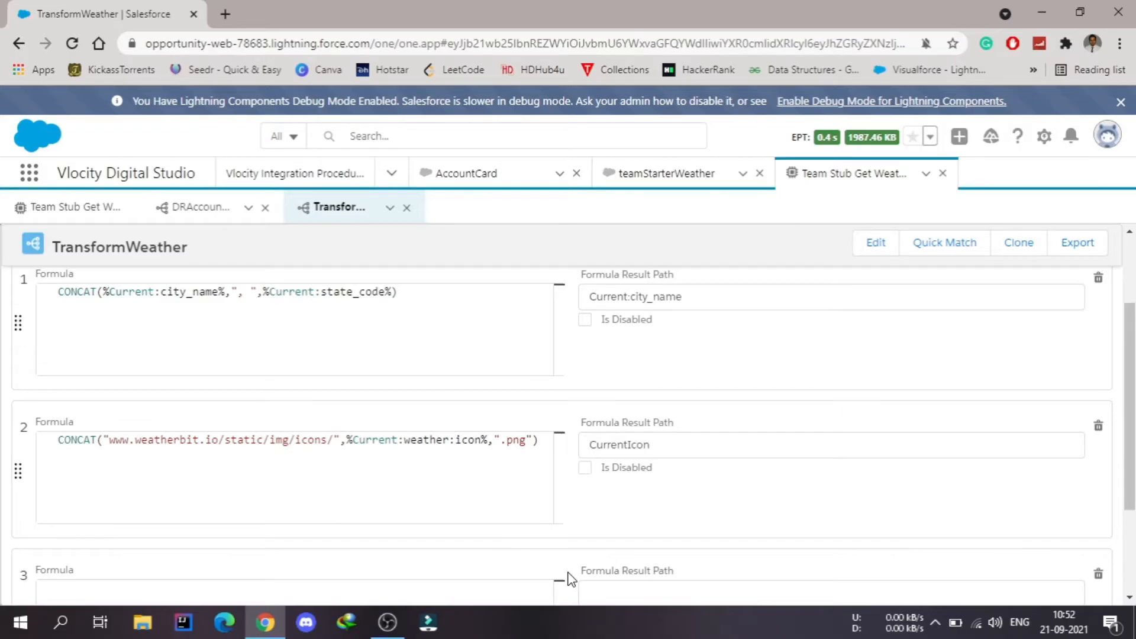
Search the Input JSON of TransformWeather's transforms for "forecast" and go to the Forecast node
{"action": "scroll", "coordinate": [569, 518], "scroll_direction": "down", "scroll_amount": 1}
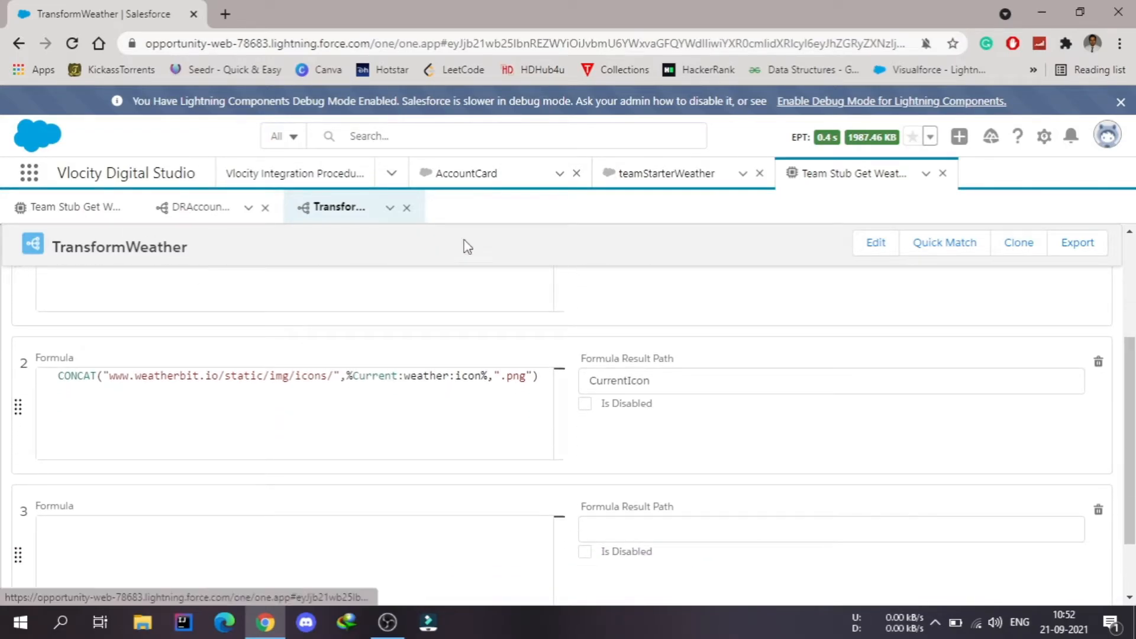
{"action": "scroll", "coordinate": [324, 268], "scroll_direction": "up", "scroll_amount": 1}
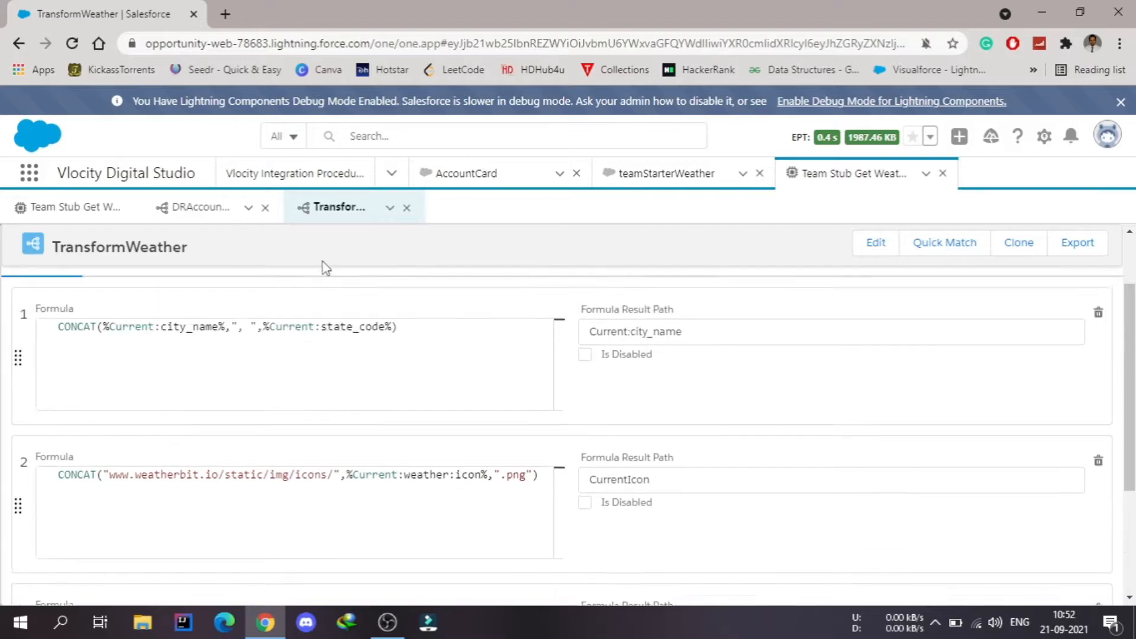
{"action": "scroll", "coordinate": [324, 268], "scroll_direction": "up", "scroll_amount": 2}
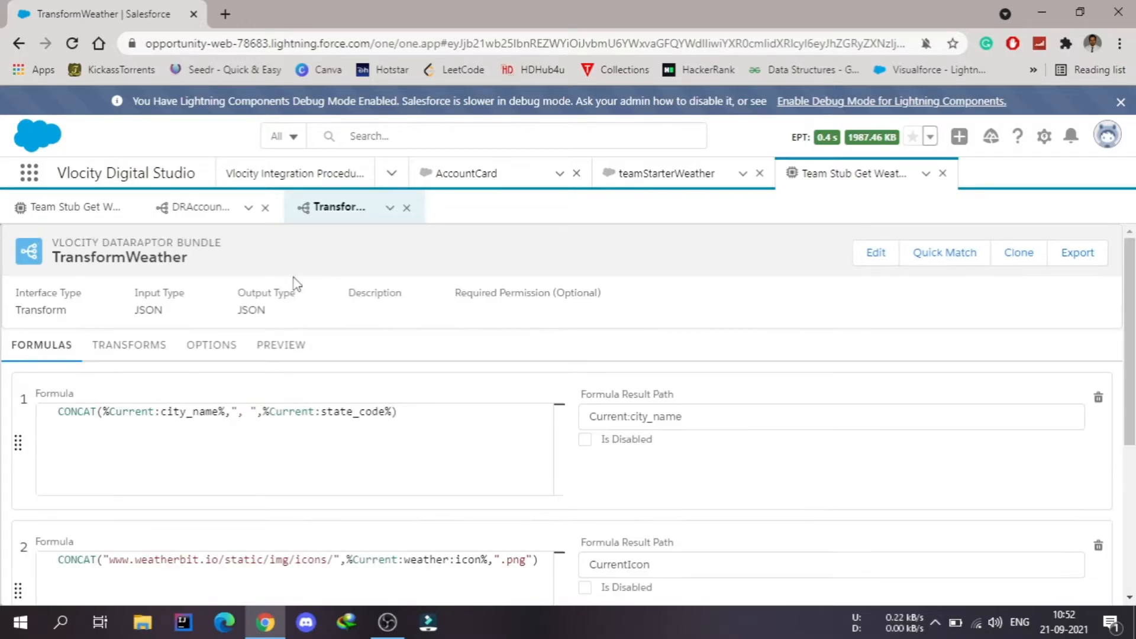
{"action": "left_click", "coordinate": [142, 352]}
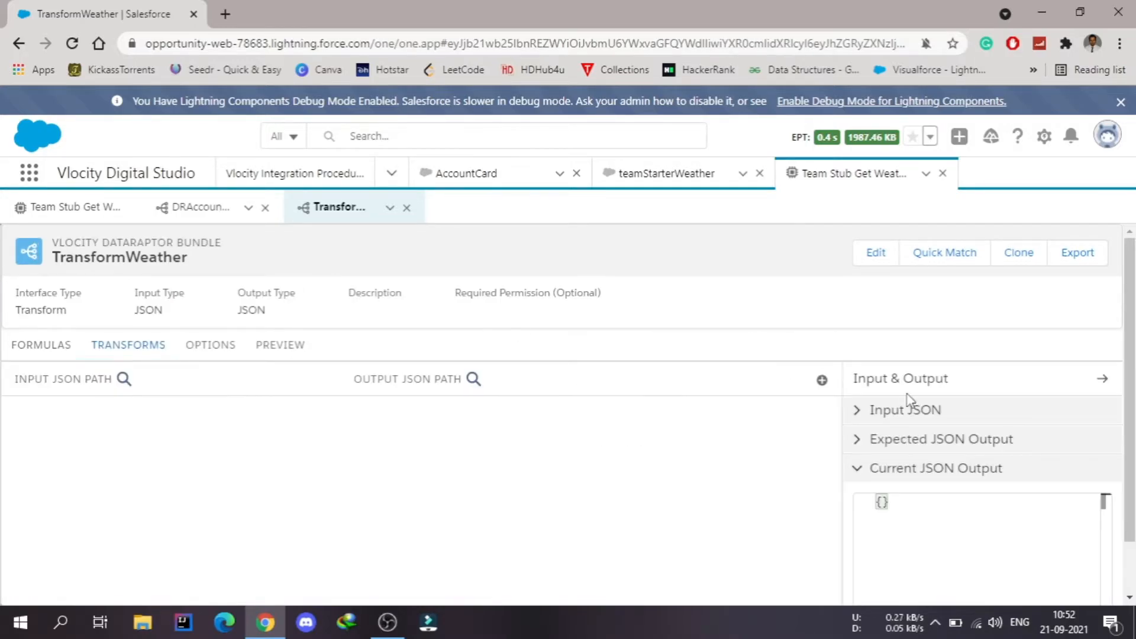
{"action": "left_click", "coordinate": [856, 414]}
{"action": "left_click_drag", "start_coordinate": [1105, 444], "coordinate": [1107, 488]}
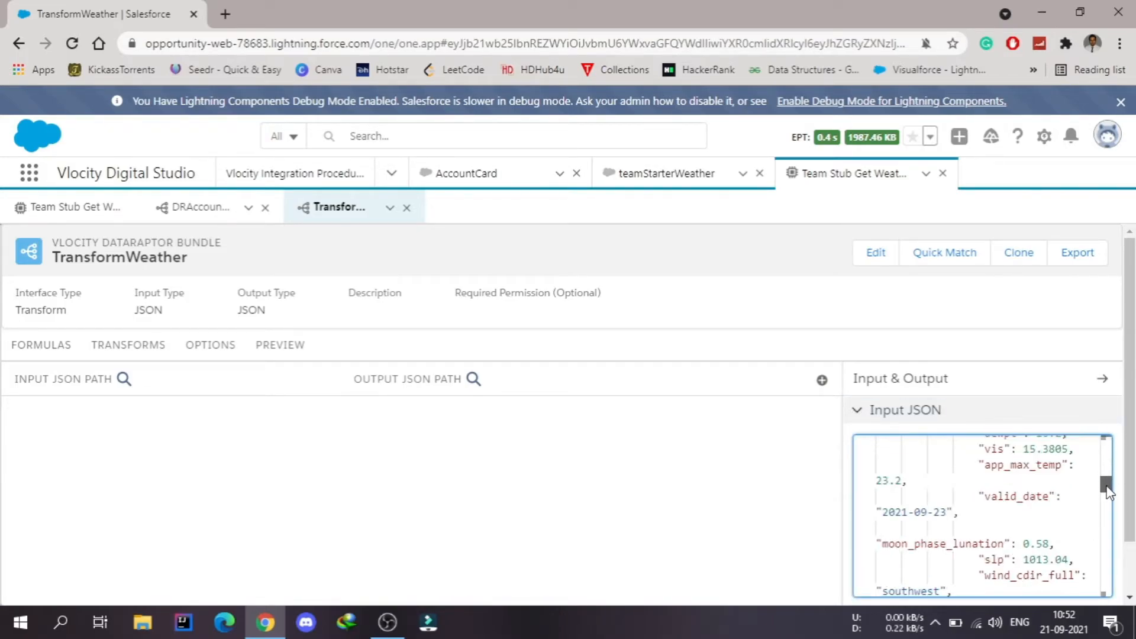
{"action": "scroll", "coordinate": [1015, 499], "scroll_direction": "down", "scroll_amount": 3}
{"action": "key", "text": "ctrl+f"}
{"action": "type", "text": "forec"}
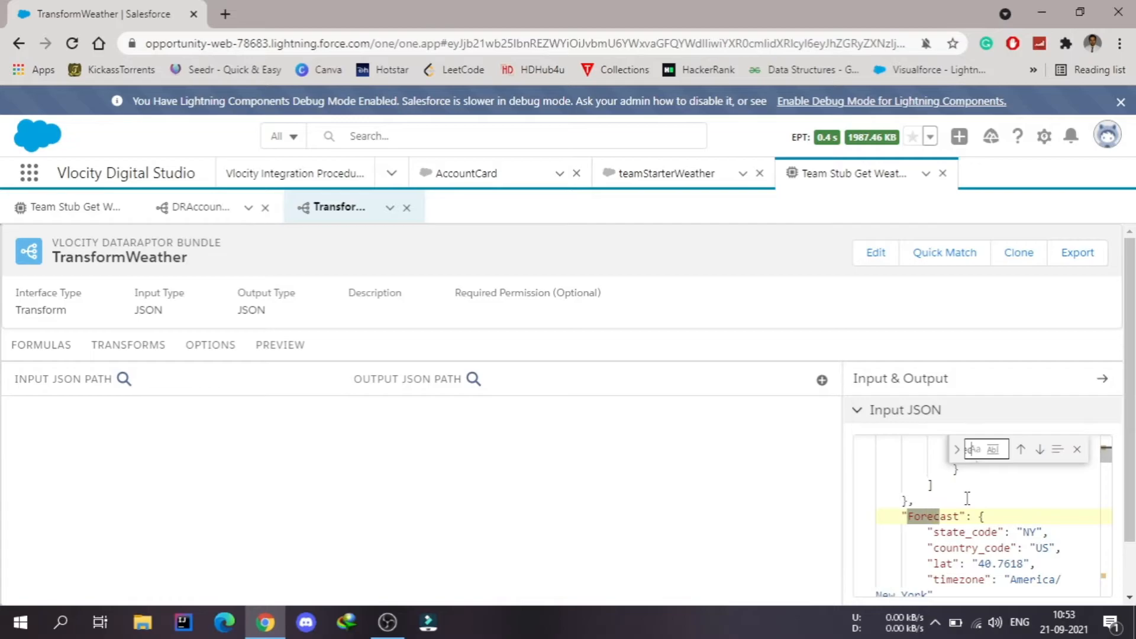
{"action": "type", "text": "ast"}
{"action": "left_click", "coordinate": [987, 516]}
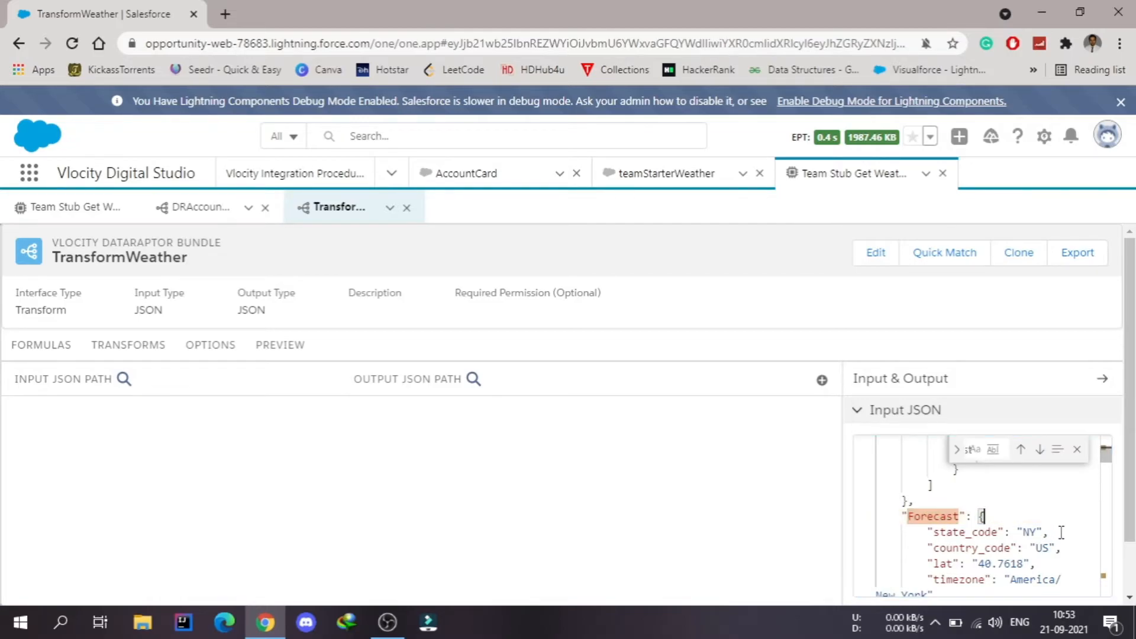
Examine the Forecast node's data entries for the minimum and maximum temperature field names
{"action": "scroll", "coordinate": [1062, 532], "scroll_direction": "down", "scroll_amount": 3}
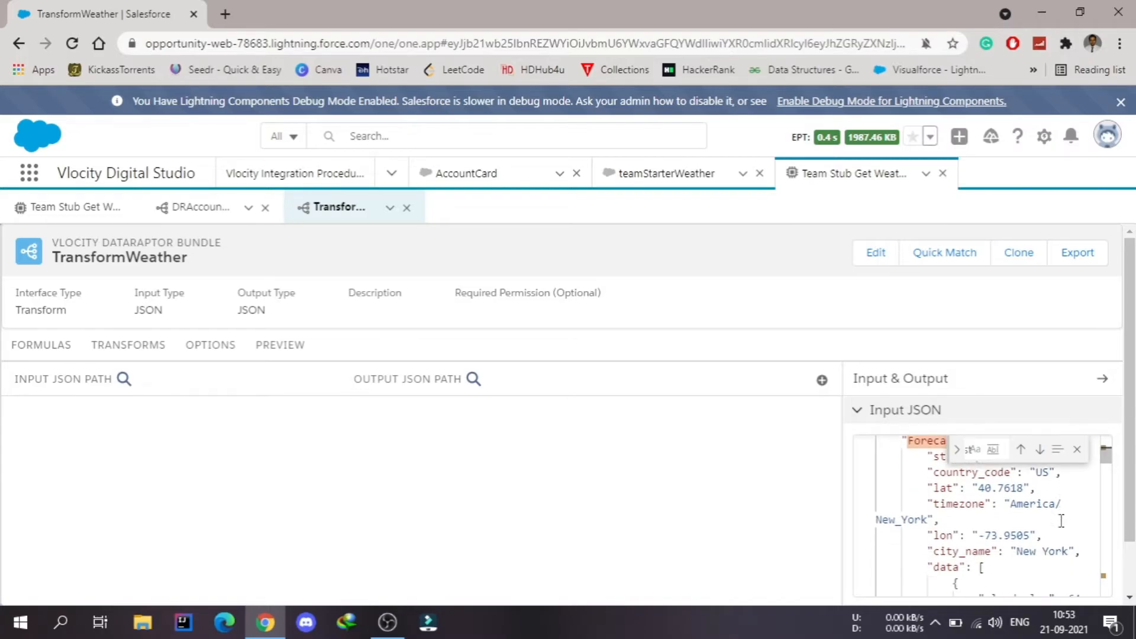
{"action": "scroll", "coordinate": [981, 547], "scroll_direction": "down", "scroll_amount": 2}
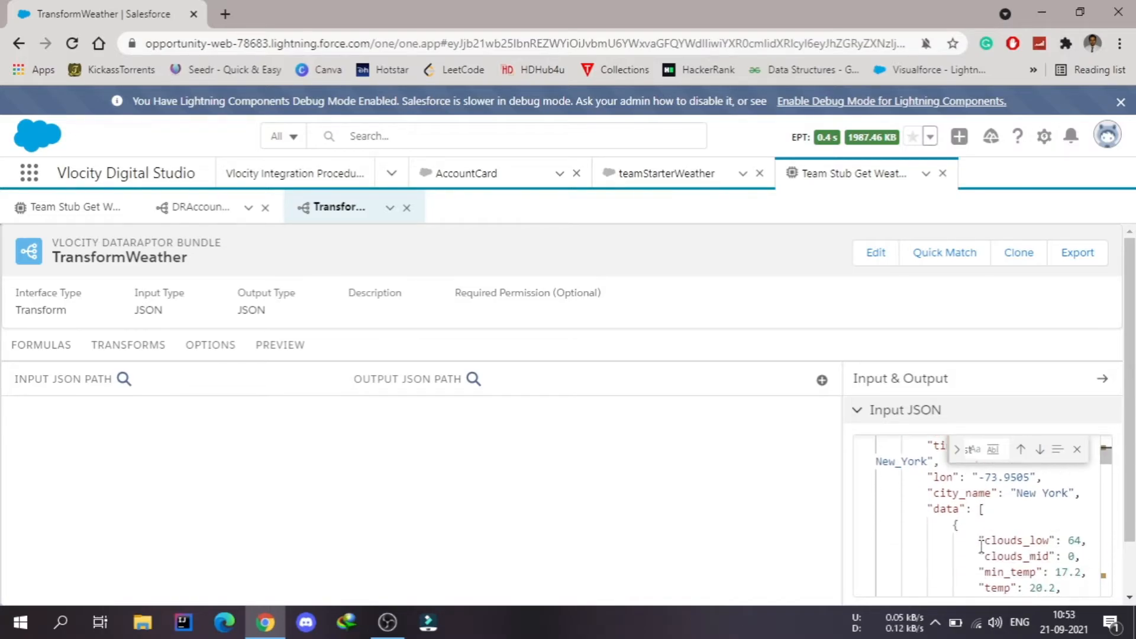
{"action": "scroll", "coordinate": [996, 520], "scroll_direction": "down", "scroll_amount": 2}
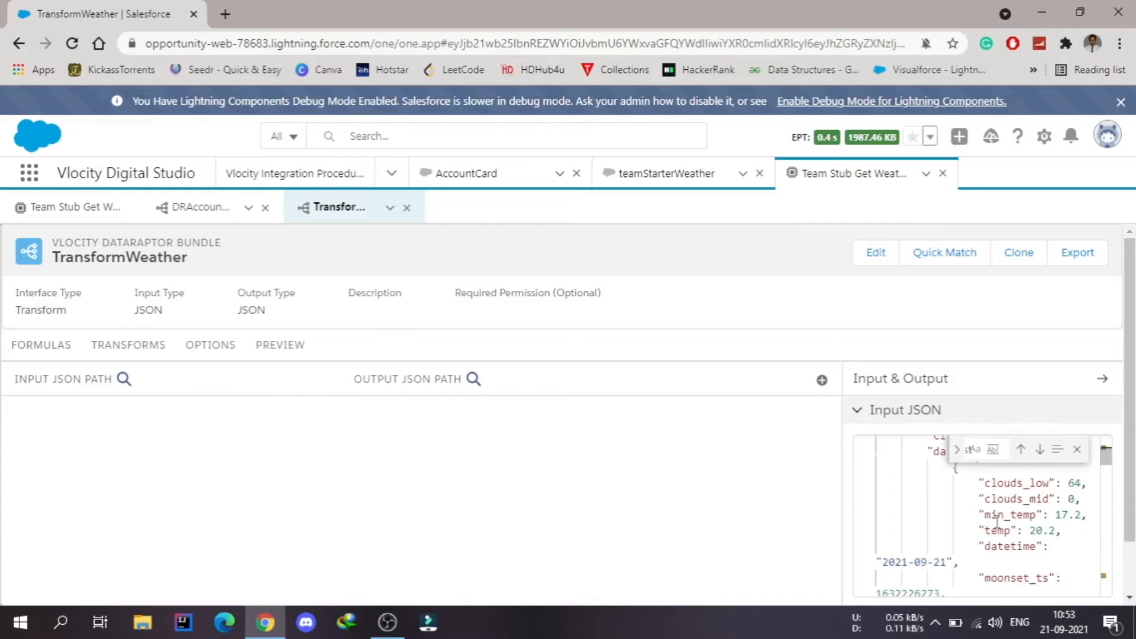
{"action": "scroll", "coordinate": [997, 521], "scroll_direction": "up", "scroll_amount": 1}
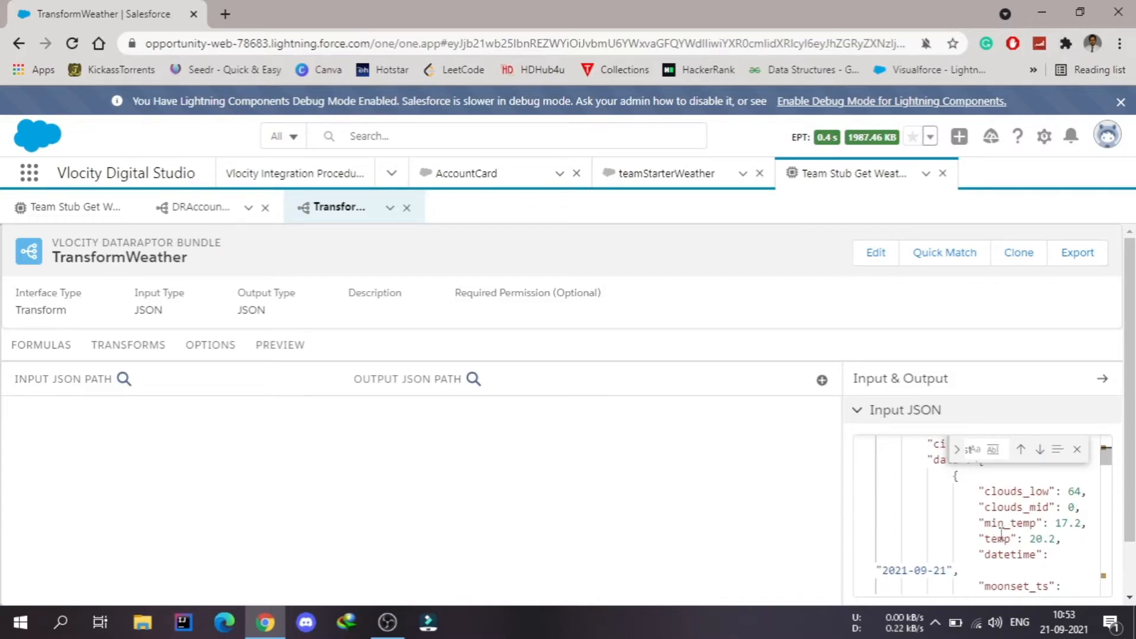
{"action": "scroll", "coordinate": [1015, 546], "scroll_direction": "down", "scroll_amount": 2}
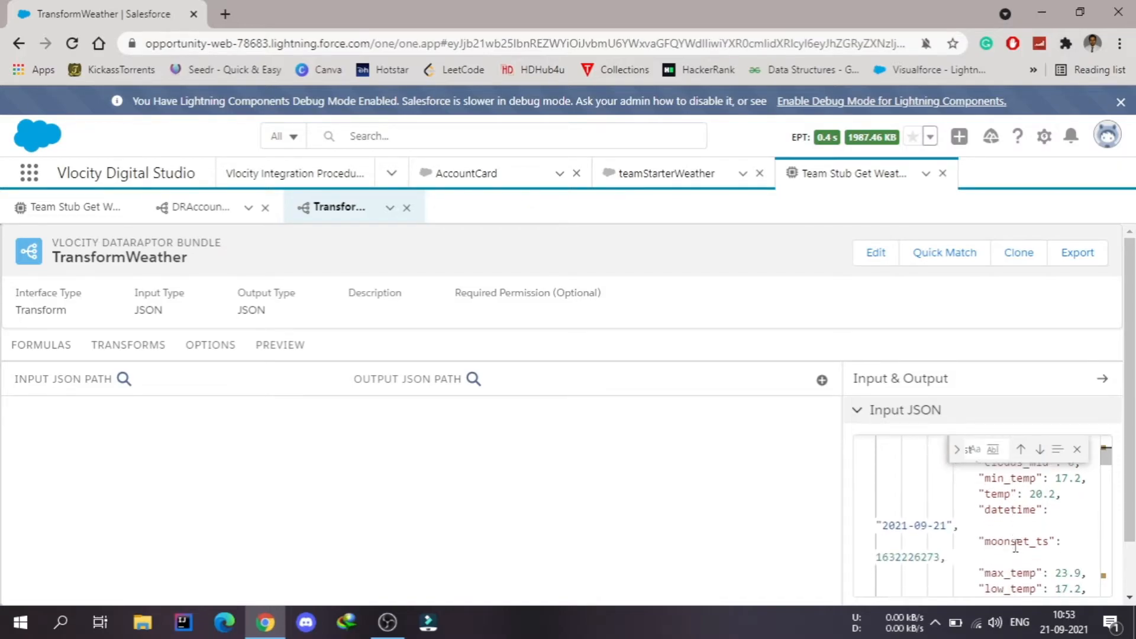
{"action": "scroll", "coordinate": [1028, 581], "scroll_direction": "down", "scroll_amount": 1}
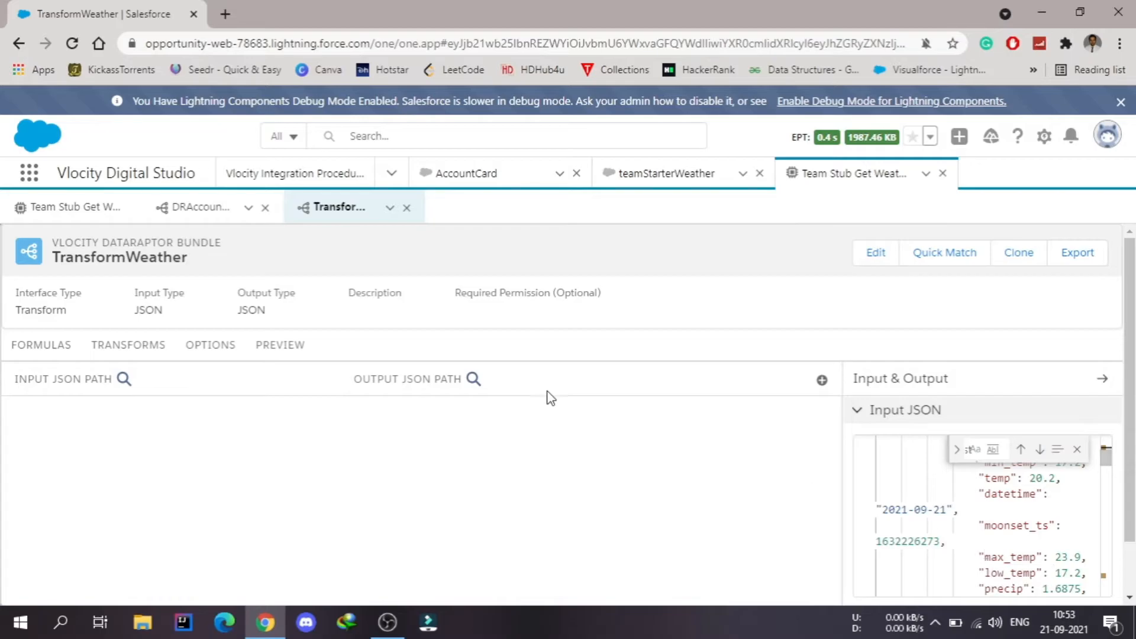
Insert a CONCAT function into the blank third formula and clear its placeholder argument
{"action": "left_click", "coordinate": [53, 352]}
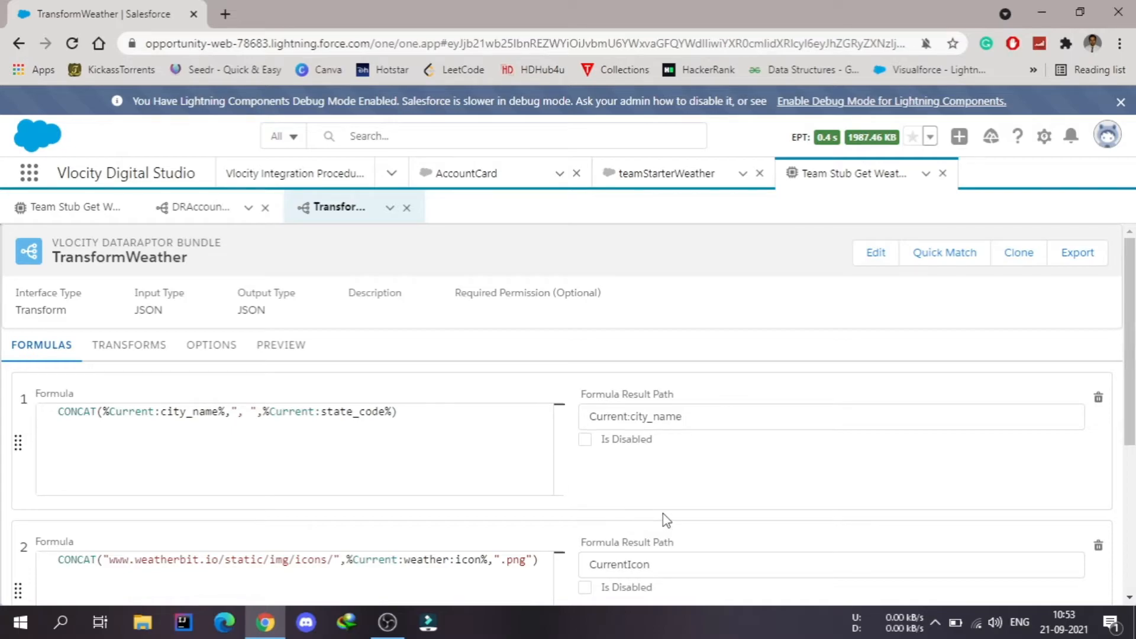
{"action": "scroll", "coordinate": [627, 499], "scroll_direction": "down", "scroll_amount": 4}
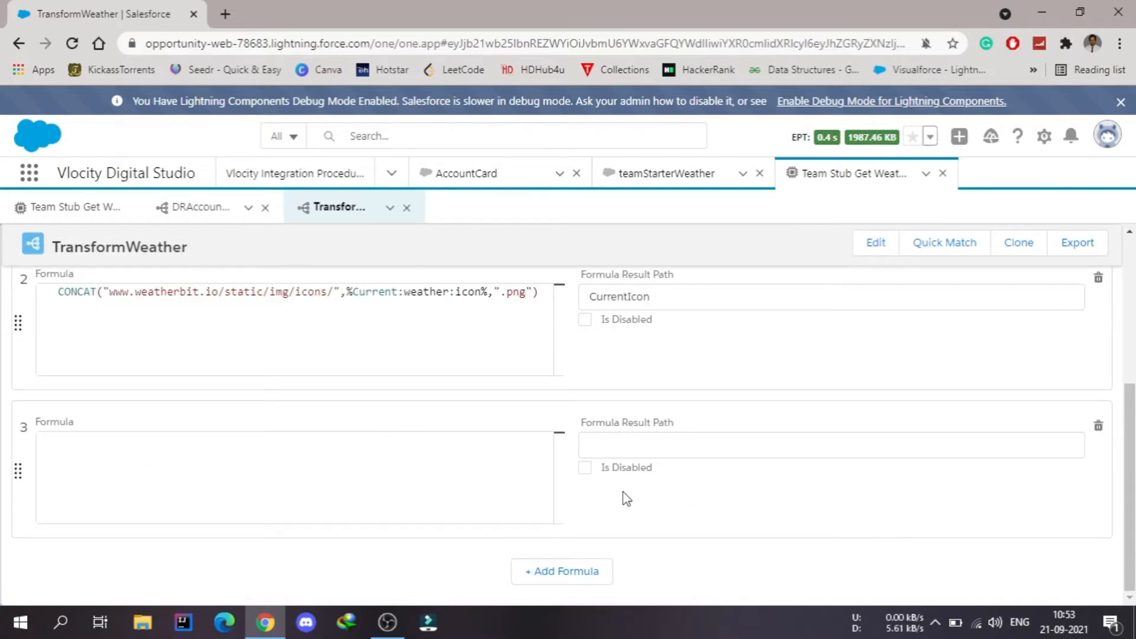
{"action": "left_click", "coordinate": [394, 454]}
{"action": "type", "text": "Conca"}
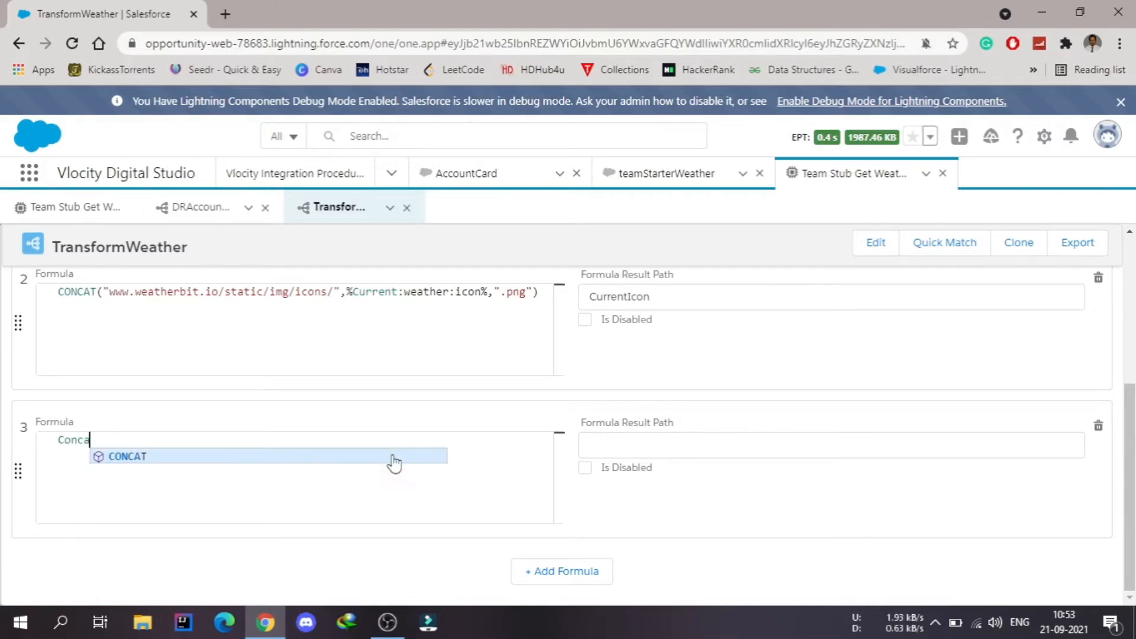
{"action": "left_click", "coordinate": [127, 457]}
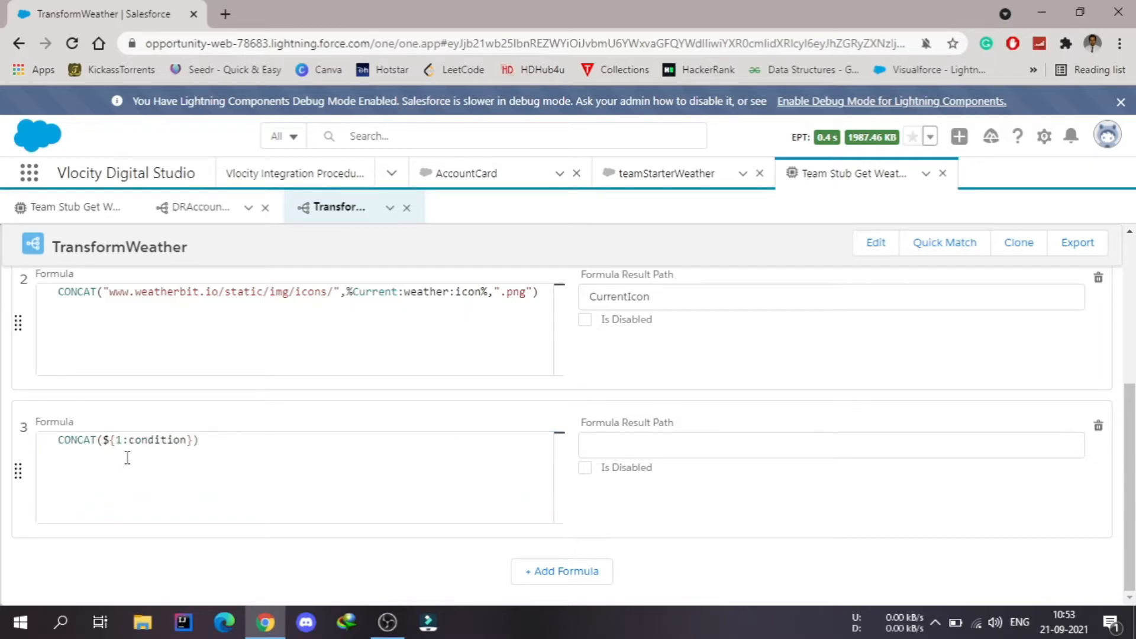
{"action": "left_click_drag", "start_coordinate": [195, 439], "coordinate": [104, 437]}
{"action": "key", "text": "BackSpace"}
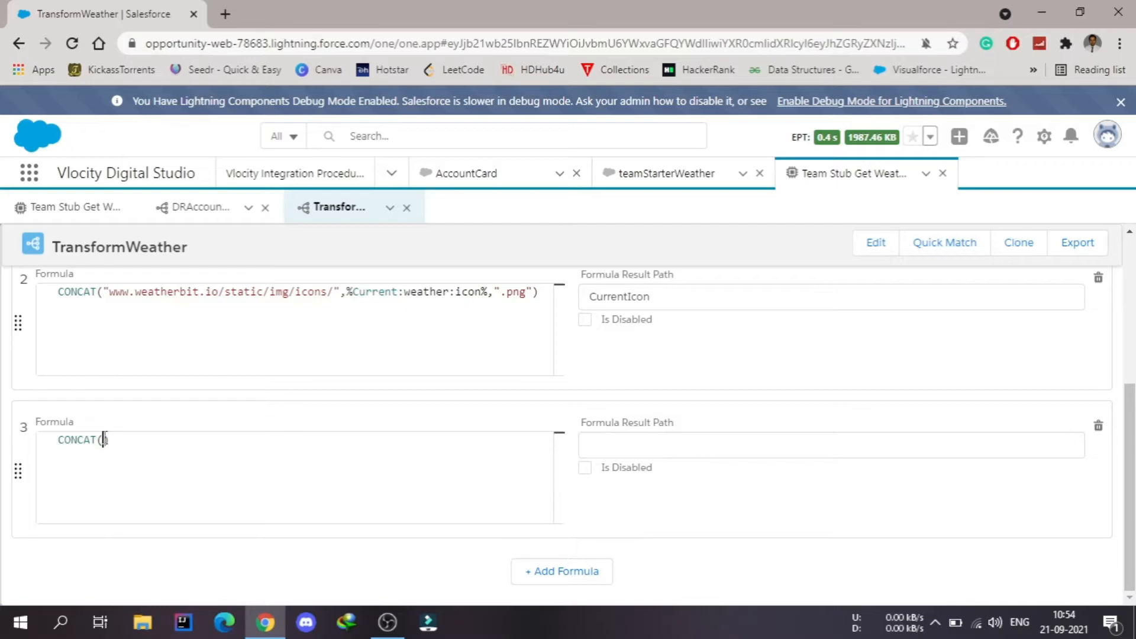
Enter %Forecast:max_temp% and the separator "/" as the first two arguments of the third formula's CONCAT, followed by a comma
{"action": "type", "text": "%%Fore"}
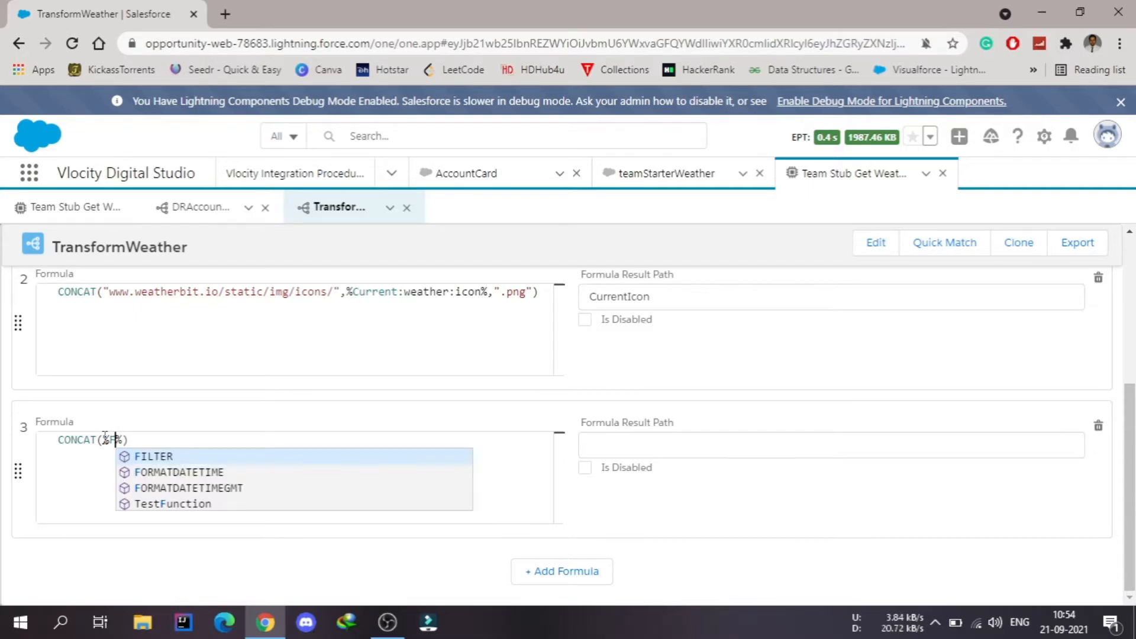
{"action": "type", "text": "cast"}
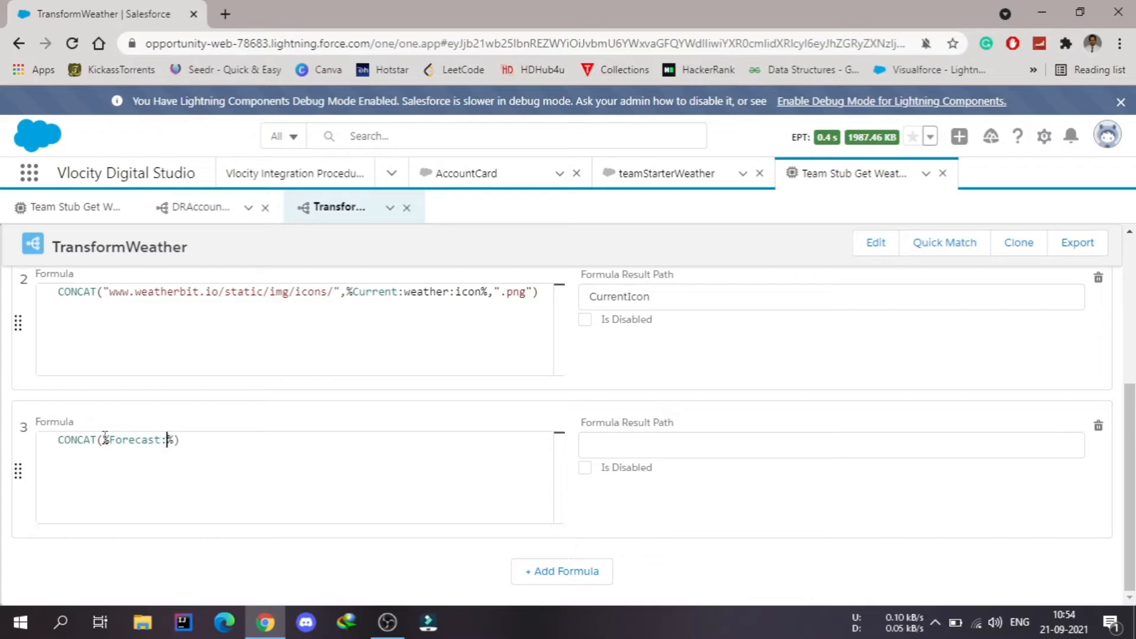
{"action": "type", "text": ":max"}
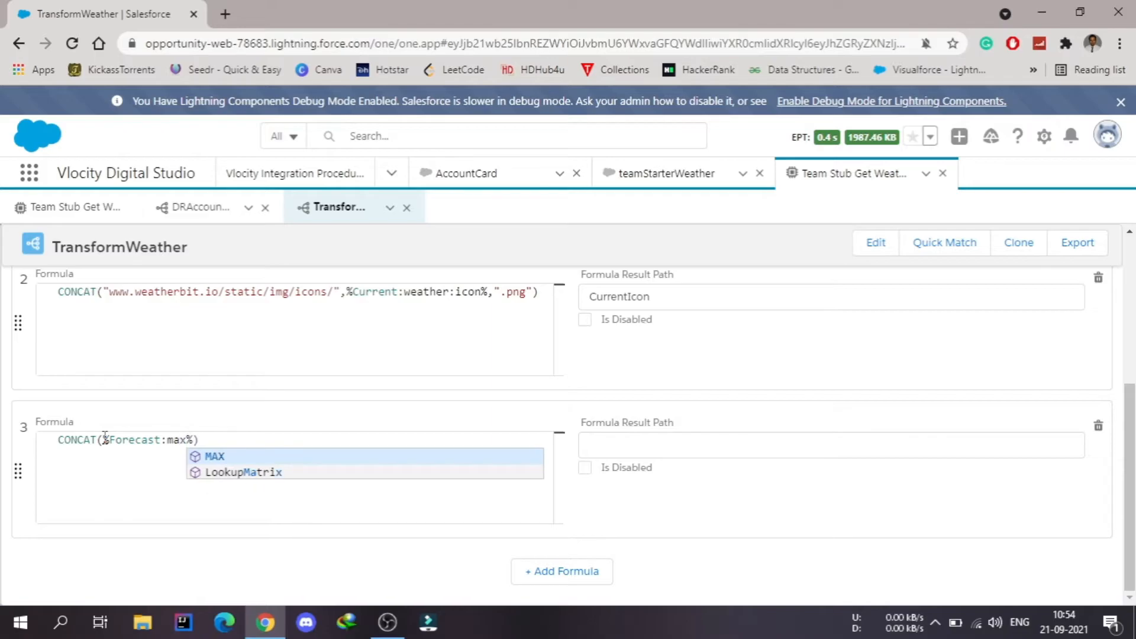
{"action": "type", "text": "_t"}
{"action": "type", "text": "emp"}
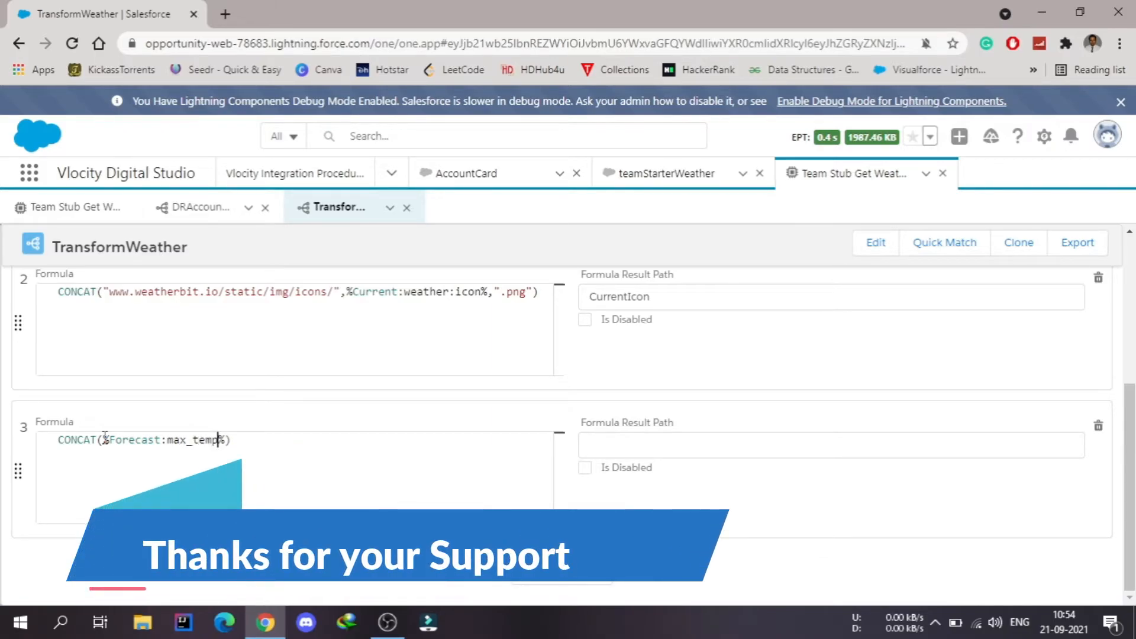
{"action": "key", "text": "Right"}
{"action": "type", "text": ","}
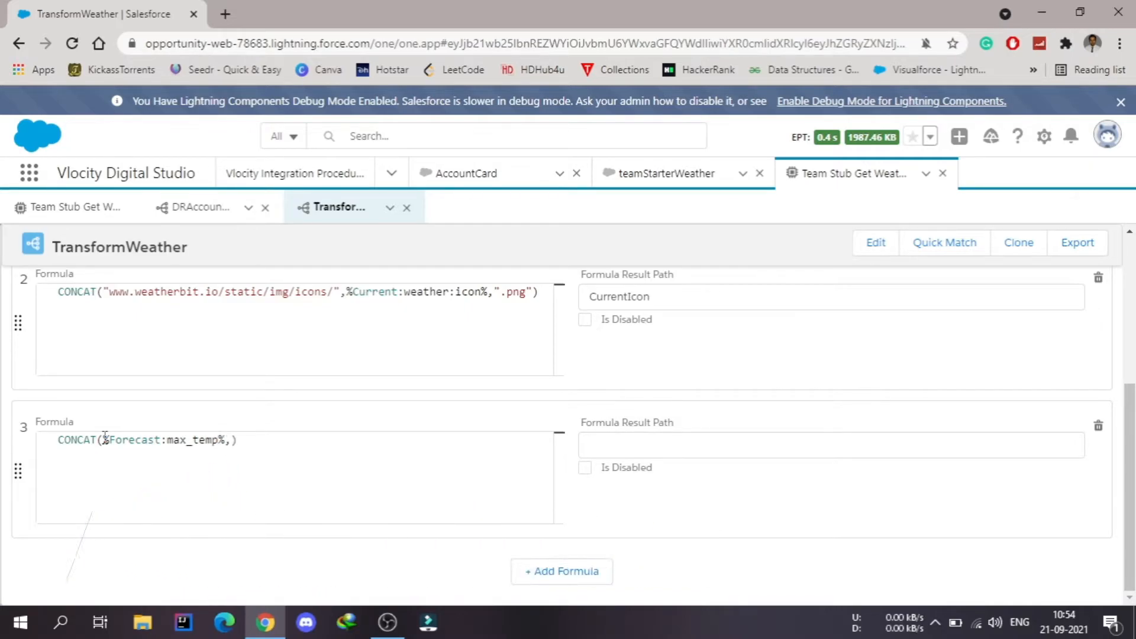
{"action": "type", "text": "\"\""}
{"action": "type", "text": "/"}
{"action": "type", "text": ","}
Add %Forecast:min_temp% as the third formula's last CONCAT argument by copying the max_temp argument and changing max to min
{"action": "left_click_drag", "start_coordinate": [227, 440], "coordinate": [105, 445]}
{"action": "key", "text": "ctrl+c"}
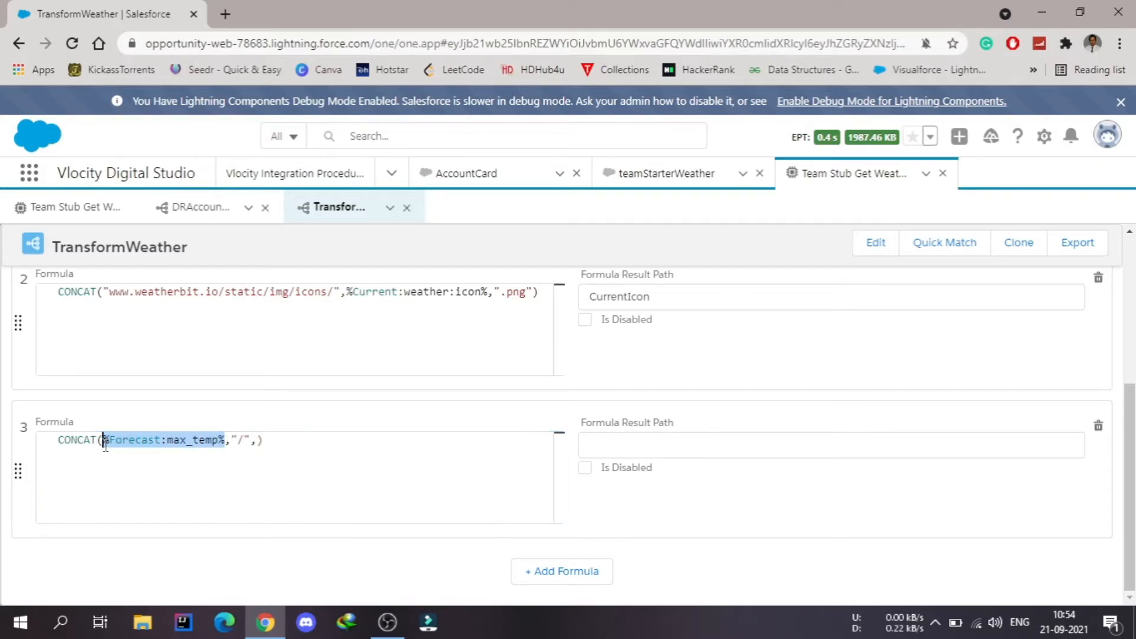
{"action": "left_click", "coordinate": [258, 440]}
{"action": "key", "text": "ctrl+v"}
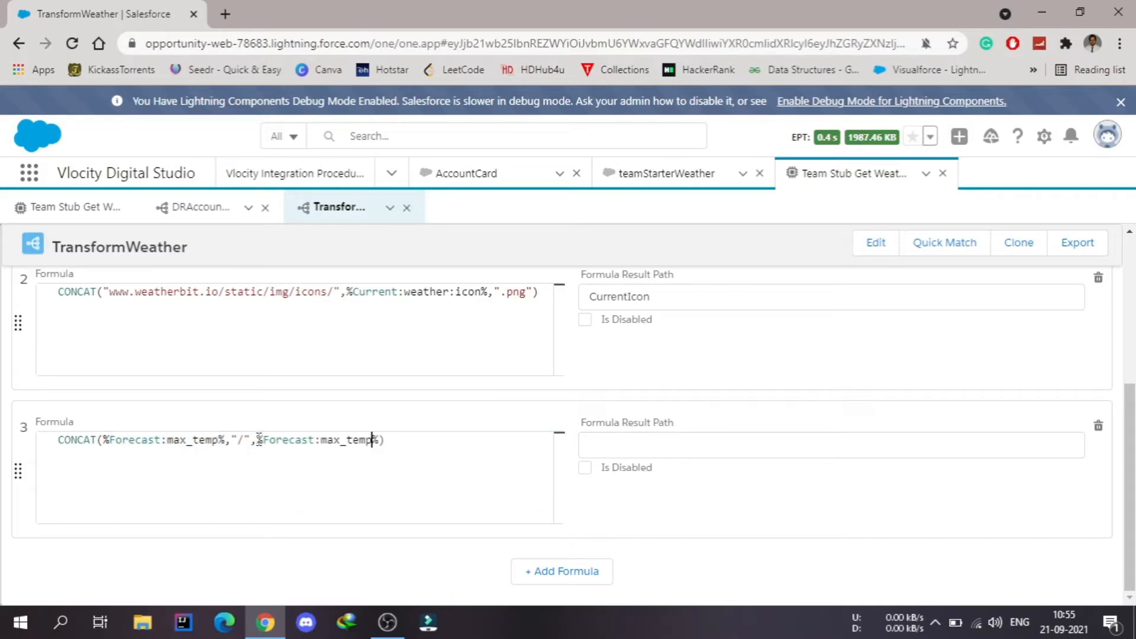
{"action": "key", "text": "Left"}
{"action": "key", "text": "Left"}
{"action": "key", "text": "Left"}
{"action": "key", "text": "BackSpace"}
{"action": "key", "text": "BackSpace"}
{"action": "type", "text": "in"}
Set the third formula's result path to temp
{"action": "left_click", "coordinate": [686, 442]}
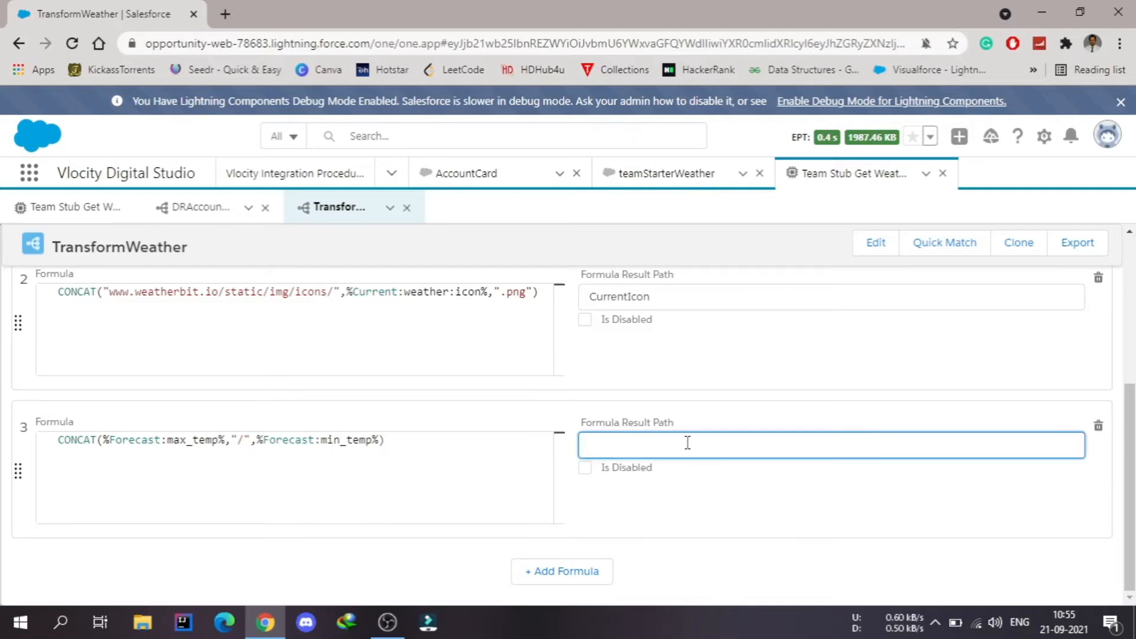
{"action": "type", "text": "temp"}
{"action": "left_click", "coordinate": [738, 495]}
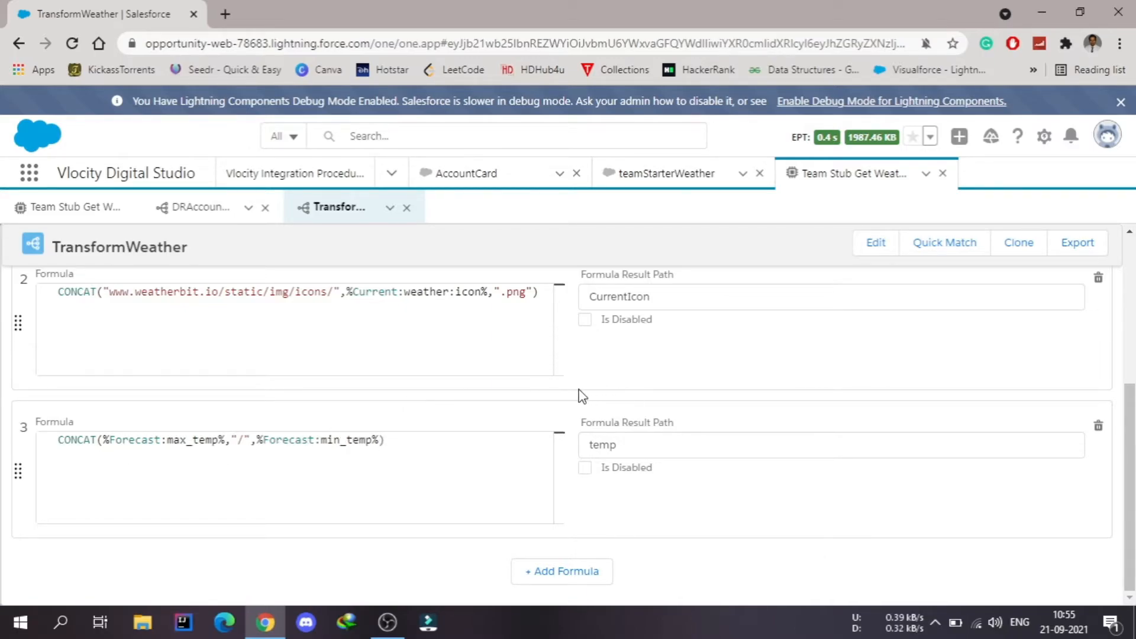
Add a new transform mapping to TransformWeather with Current:city_name as its input JSON path
{"action": "scroll", "coordinate": [590, 381], "scroll_direction": "up", "scroll_amount": 5}
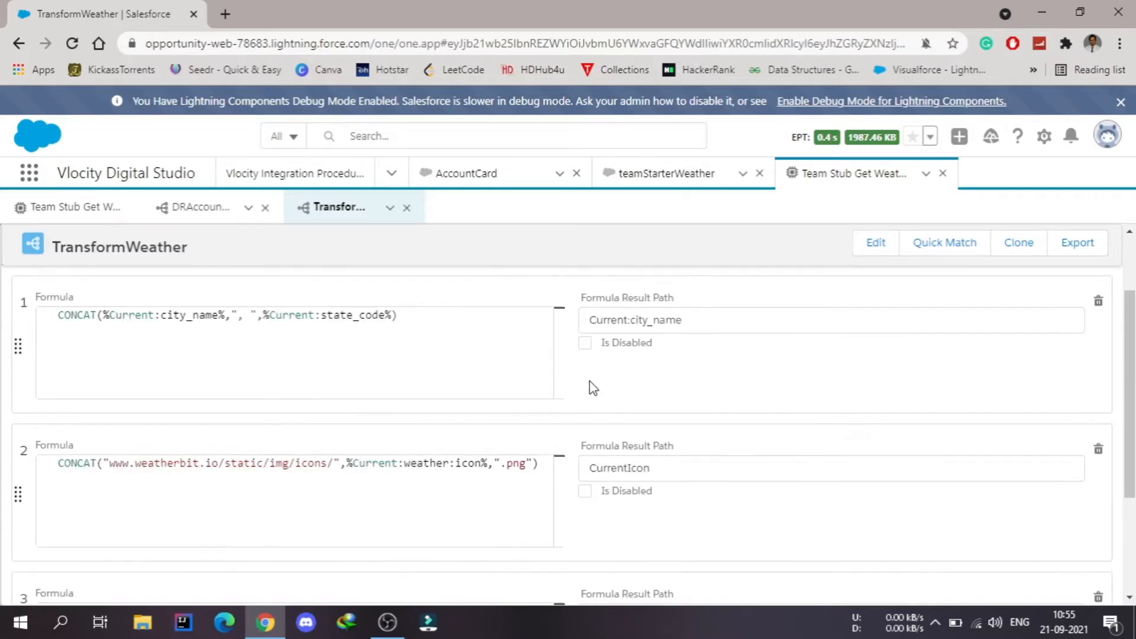
{"action": "left_click", "coordinate": [110, 350]}
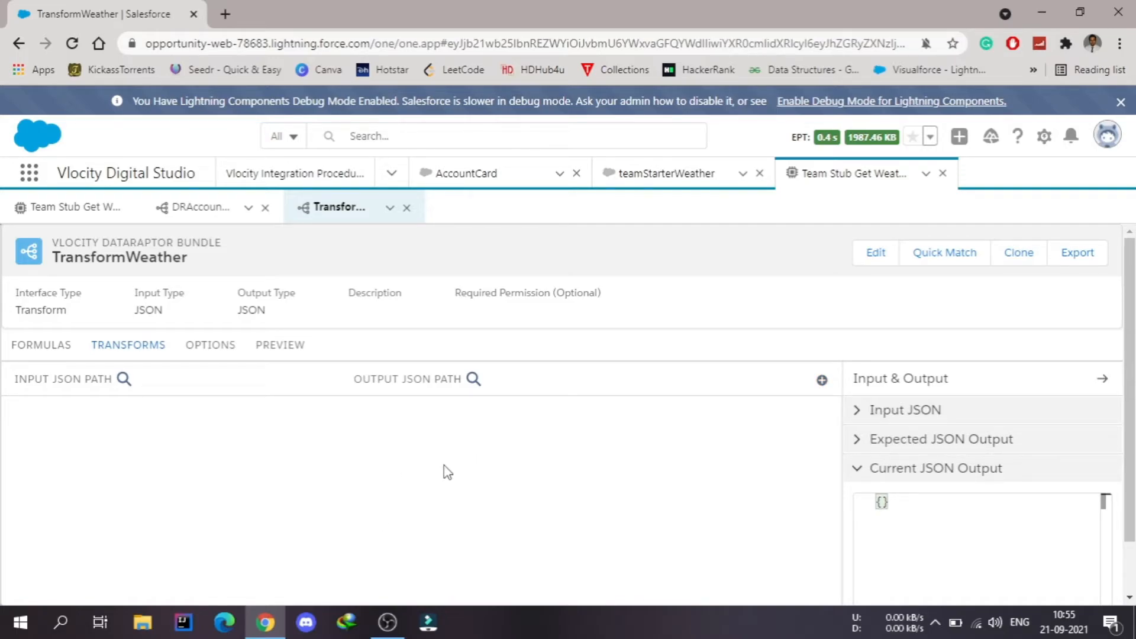
{"action": "left_click", "coordinate": [822, 385]}
{"action": "scroll", "coordinate": [608, 372], "scroll_direction": "down", "scroll_amount": 1}
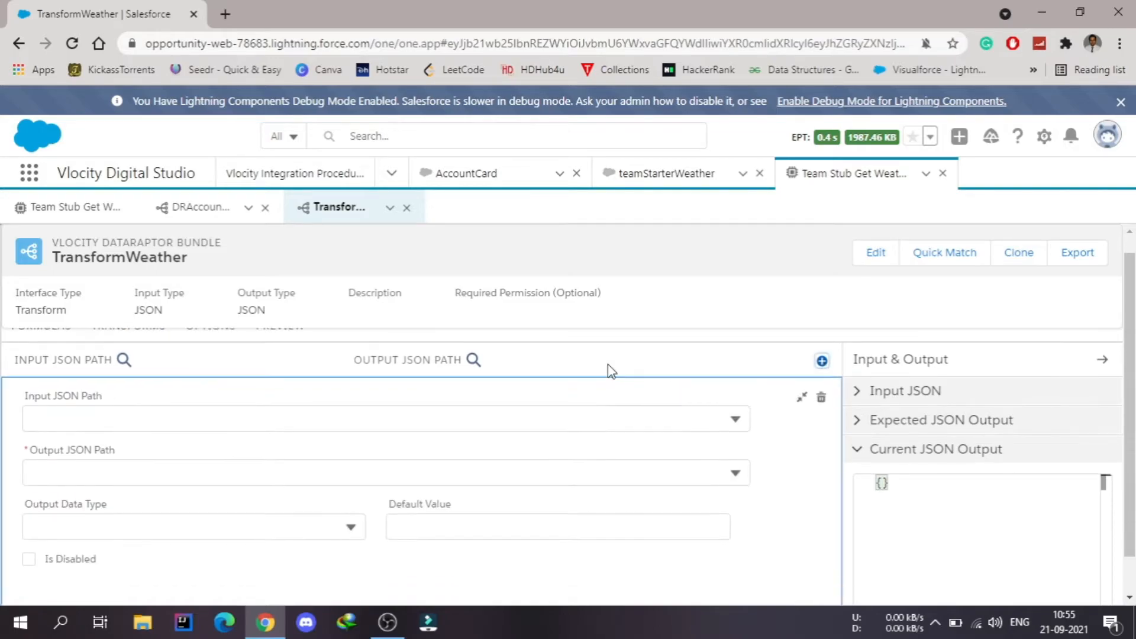
{"action": "left_click", "coordinate": [374, 395]}
{"action": "scroll", "coordinate": [374, 398], "scroll_direction": "down", "scroll_amount": 1}
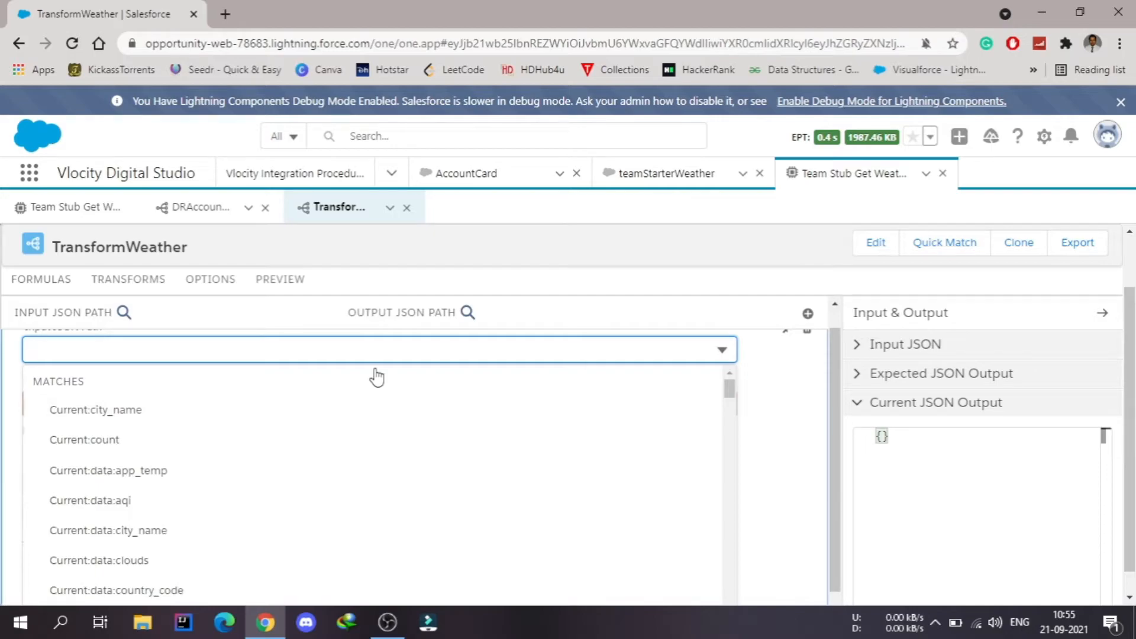
{"action": "type", "text": "city"}
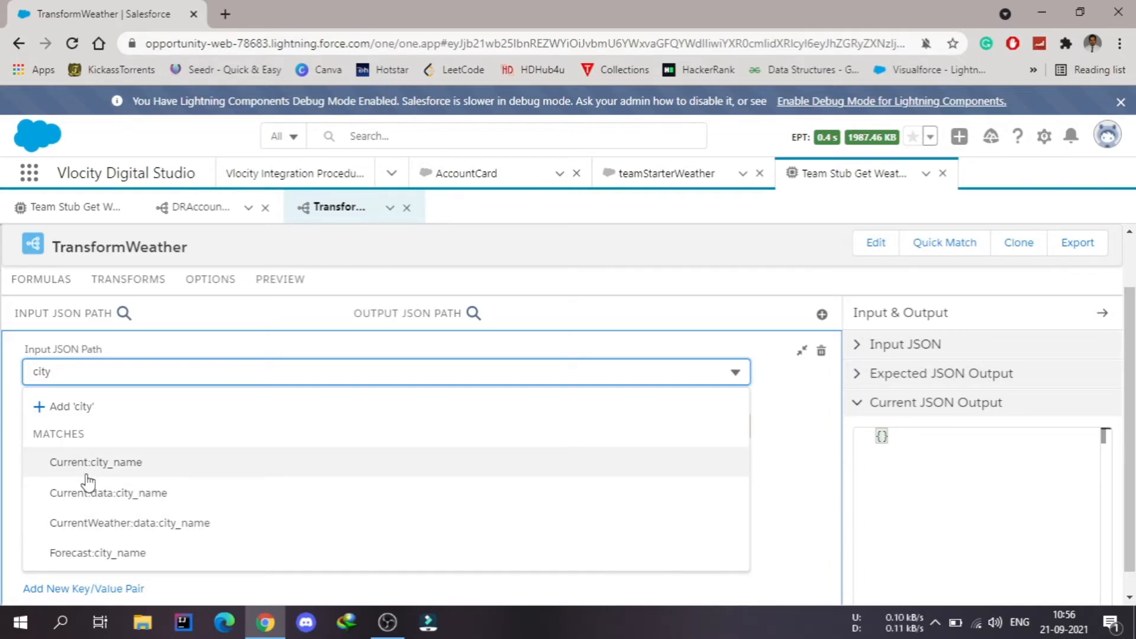
{"action": "left_click", "coordinate": [121, 465]}
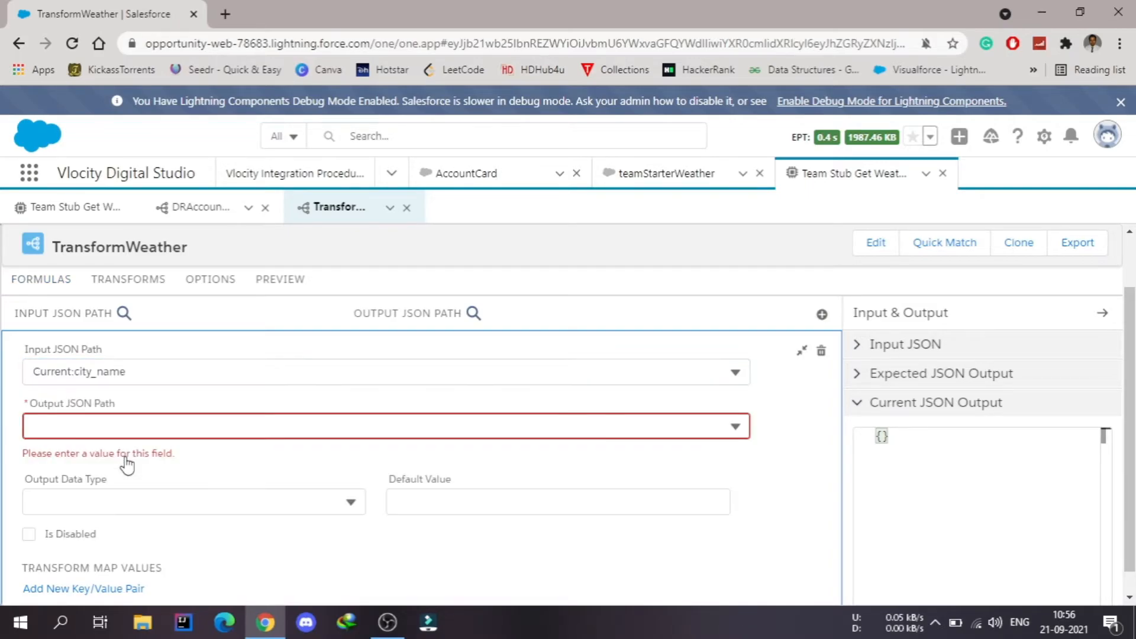
Set the output JSON path of the Current:city_name mapping to Current:CityState and collapse the mapping
{"action": "left_click", "coordinate": [216, 424]}
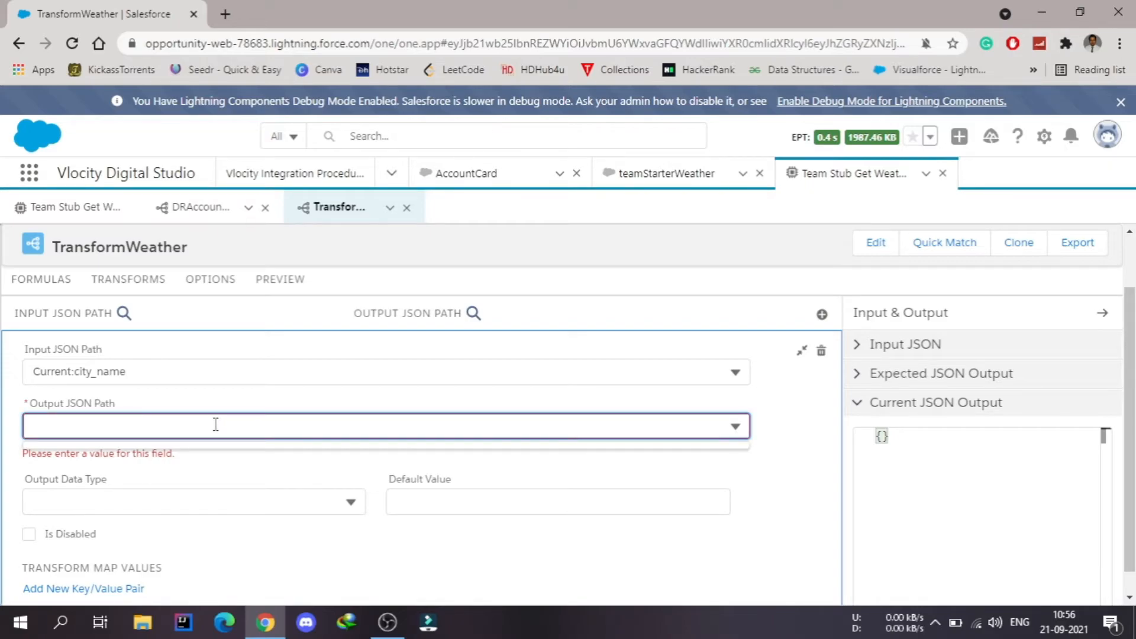
{"action": "type", "text": "Current"}
{"action": "key", "text": "BackSpace"}
{"action": "type", "text": "nt:"}
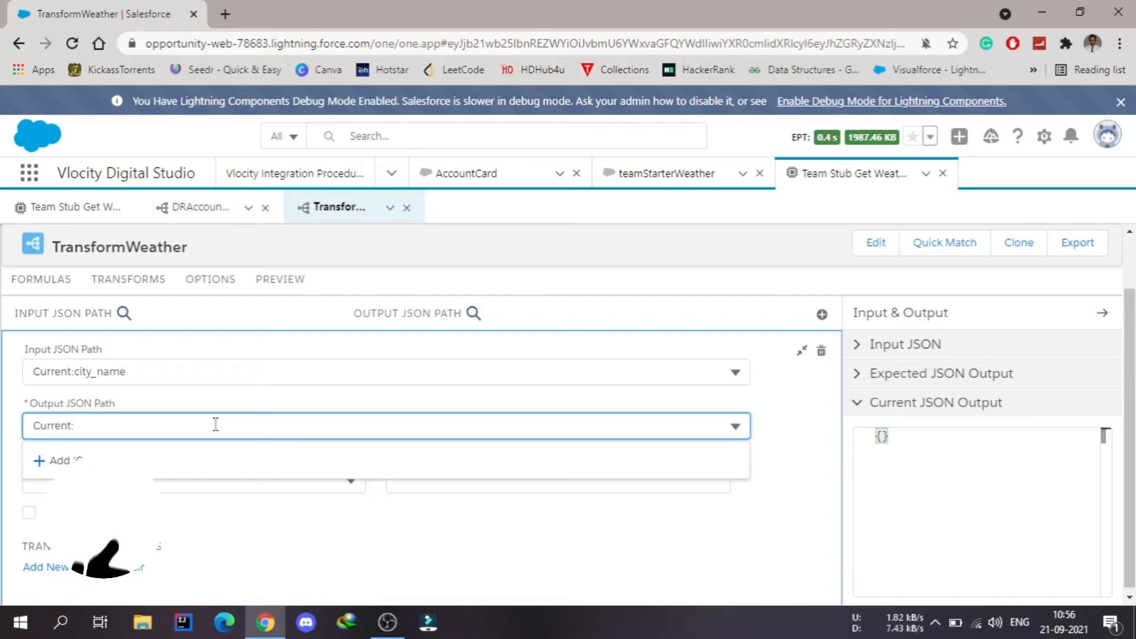
{"action": "type", "text": "CityState"}
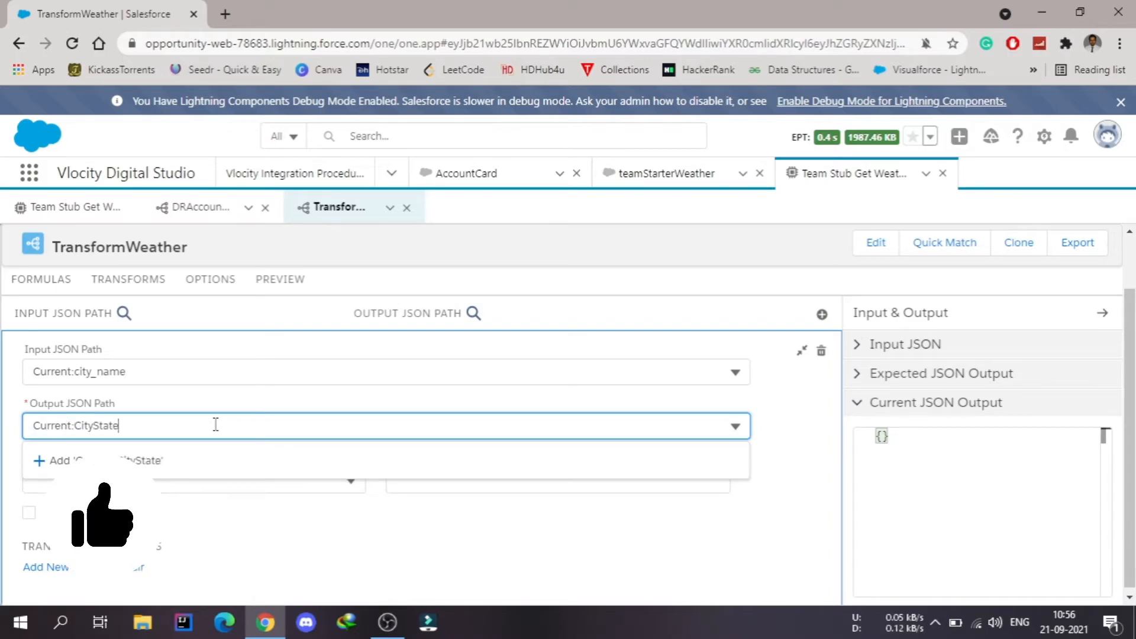
{"action": "left_click", "coordinate": [792, 422]}
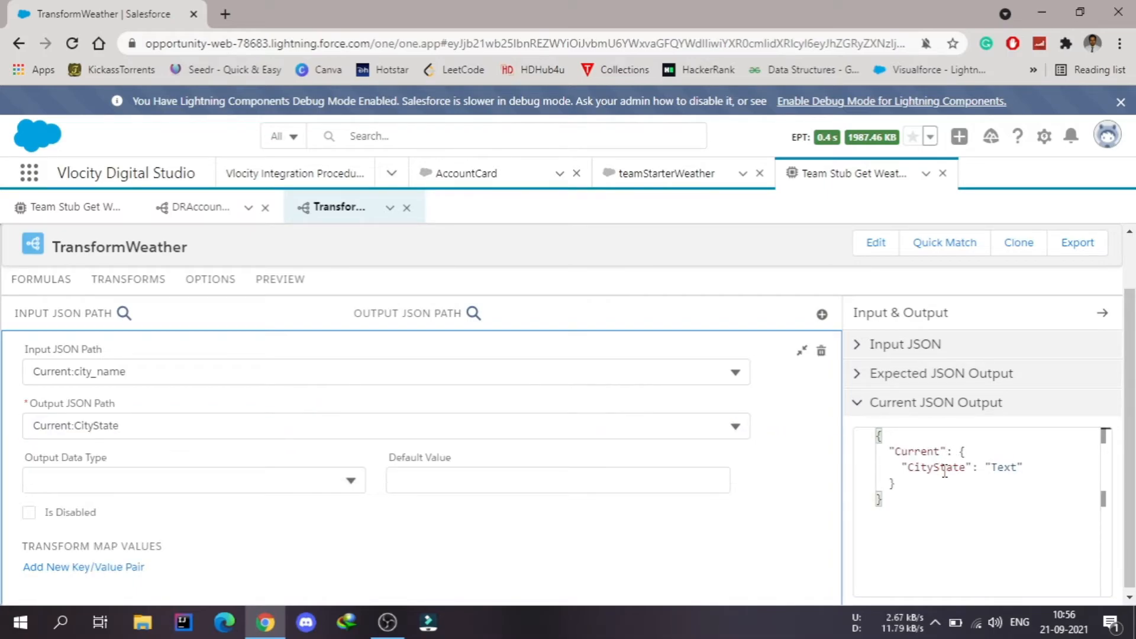
{"action": "left_click", "coordinate": [802, 351]}
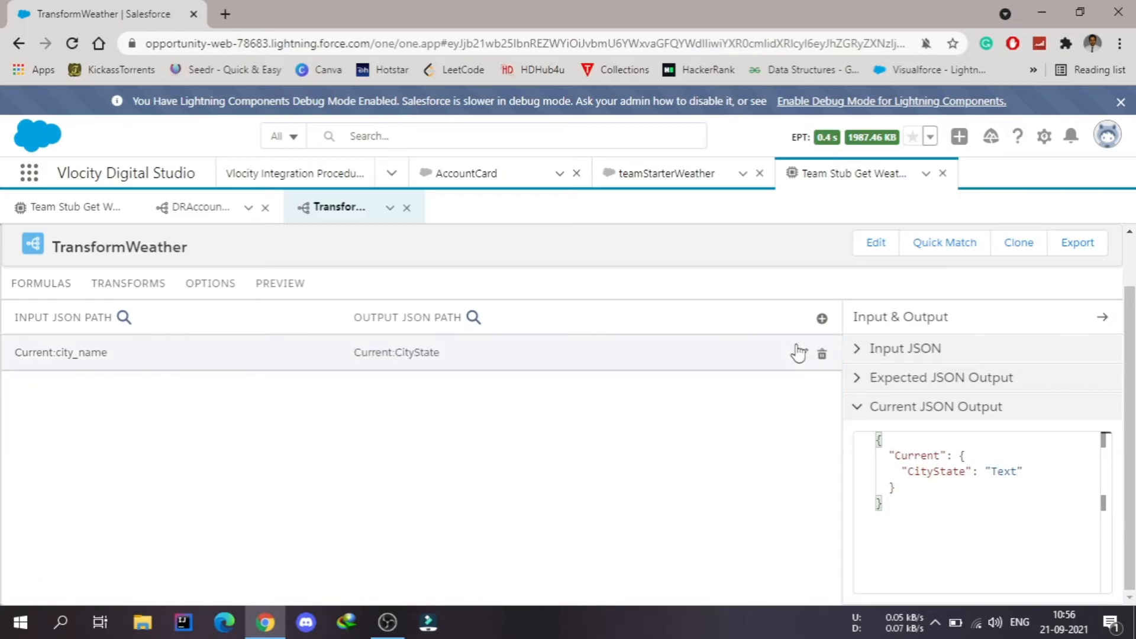
Add a new transform mapping with the formula result temp as its input JSON path
{"action": "left_click", "coordinate": [822, 319]}
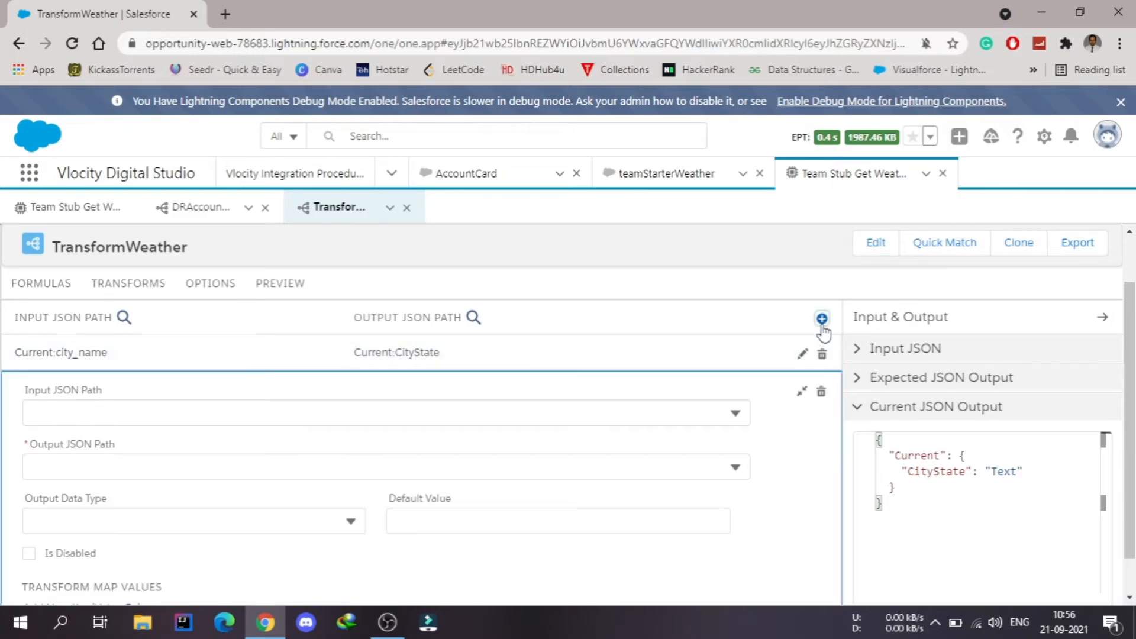
{"action": "left_click", "coordinate": [240, 403]}
{"action": "left_click", "coordinate": [236, 425]}
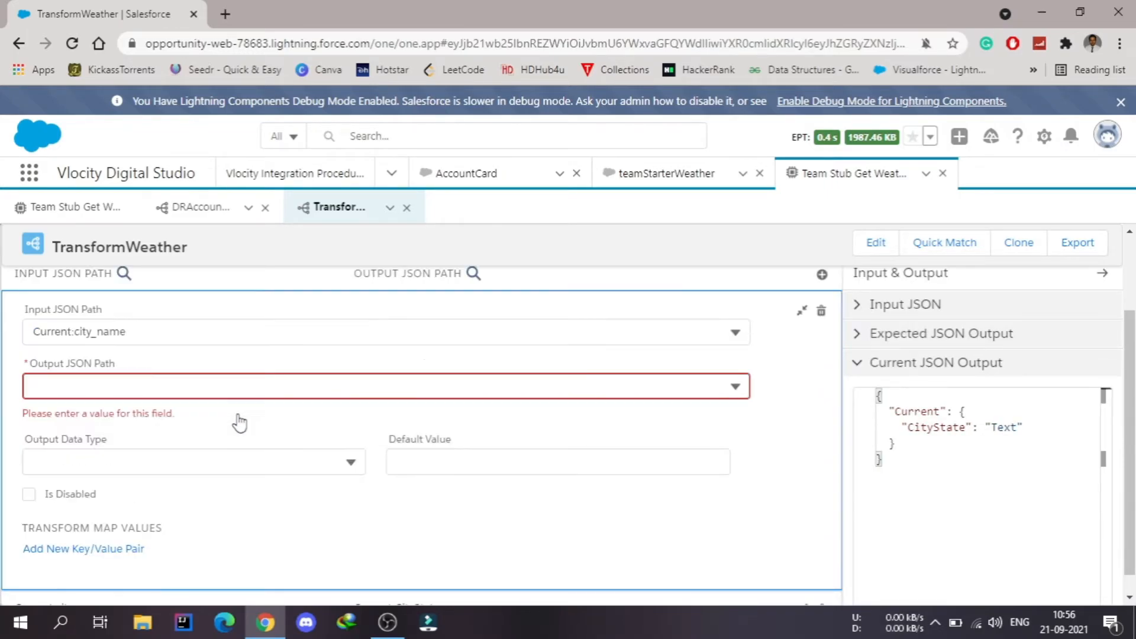
{"action": "left_click", "coordinate": [195, 329]}
{"action": "key", "text": "BackSpace"}
{"action": "key", "text": "BackSpace"}
{"action": "key", "text": "BackSpace"}
{"action": "key", "text": "BackSpace"}
{"action": "key", "text": "BackSpace"}
{"action": "key", "text": "BackSpace"}
{"action": "key", "text": "BackSpace"}
{"action": "key", "text": "BackSpace"}
{"action": "key", "text": "BackSpace"}
{"action": "key", "text": "BackSpace"}
{"action": "key", "text": "BackSpace"}
{"action": "key", "text": "BackSpace"}
{"action": "key", "text": "BackSpace"}
{"action": "key", "text": "BackSpace"}
{"action": "key", "text": "BackSpace"}
{"action": "key", "text": "BackSpace"}
{"action": "key", "text": "BackSpace"}
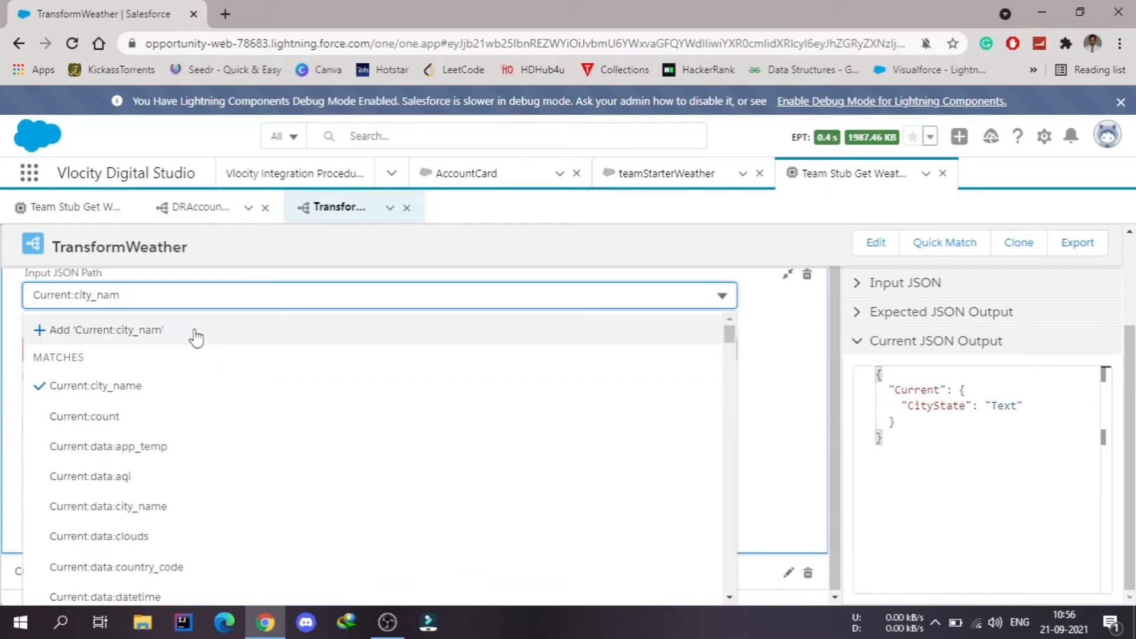
{"action": "type", "text": "temp"}
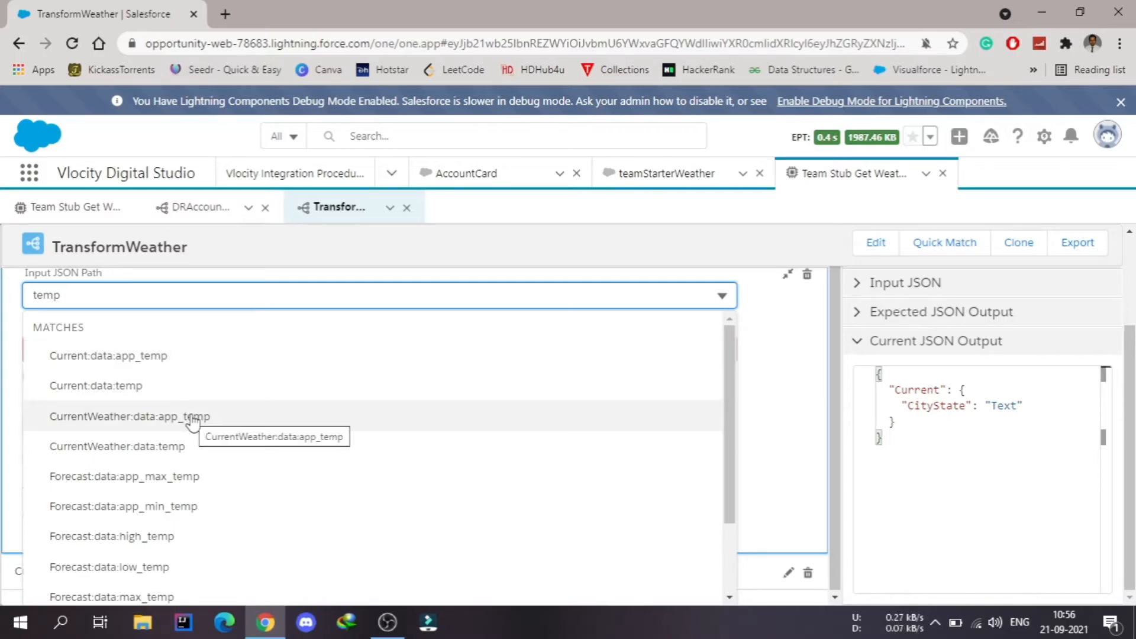
{"action": "scroll", "coordinate": [193, 421], "scroll_direction": "down", "scroll_amount": 2}
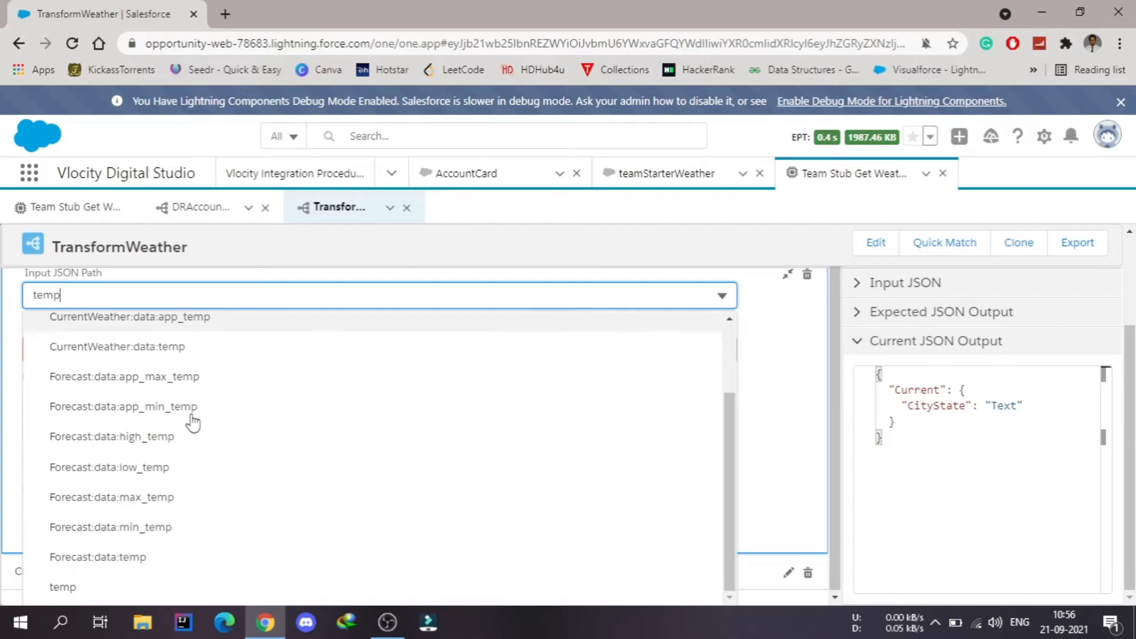
{"action": "left_click", "coordinate": [57, 590]}
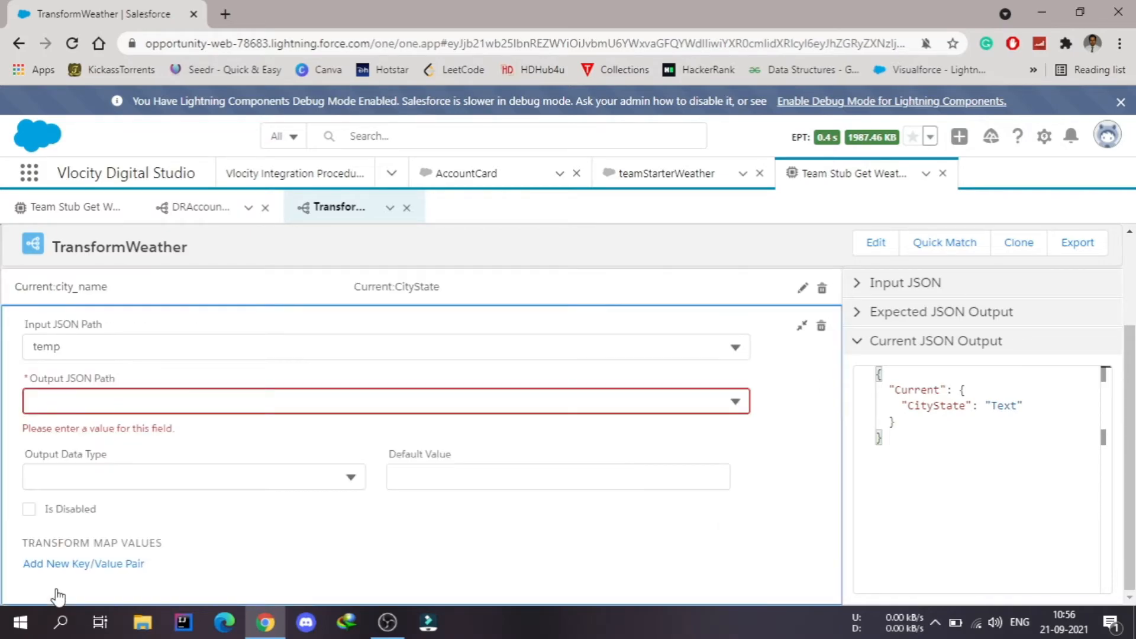
Set the output JSON path of the temp mapping to Current:TempC and collapse the mapping
{"action": "left_click", "coordinate": [274, 395]}
{"action": "type", "text": "Current:"}
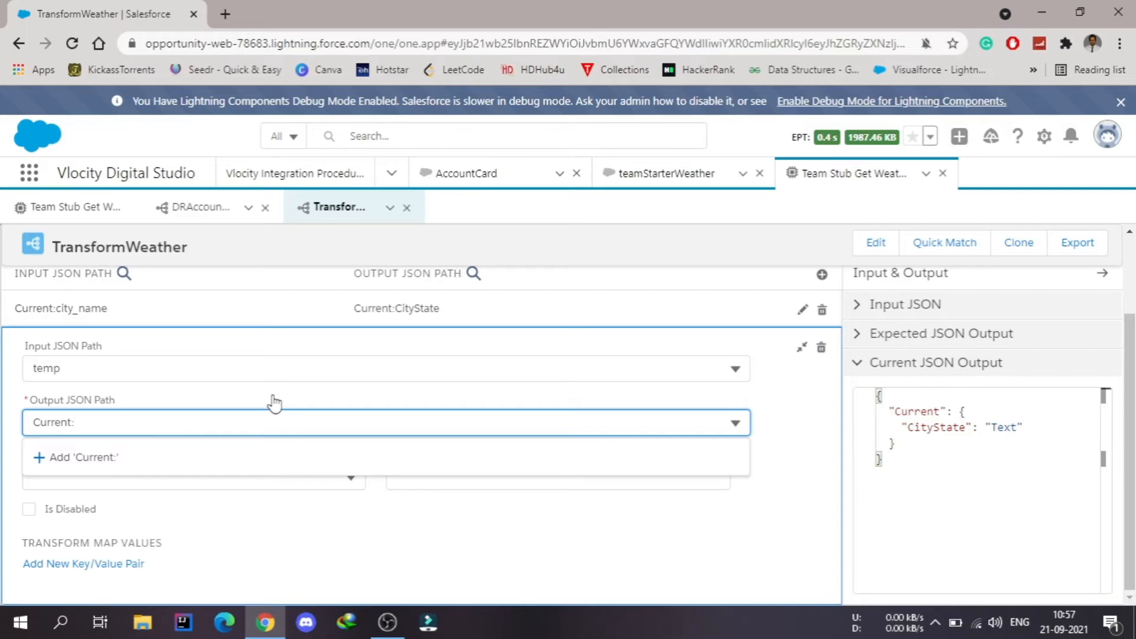
{"action": "type", "text": "TempC"}
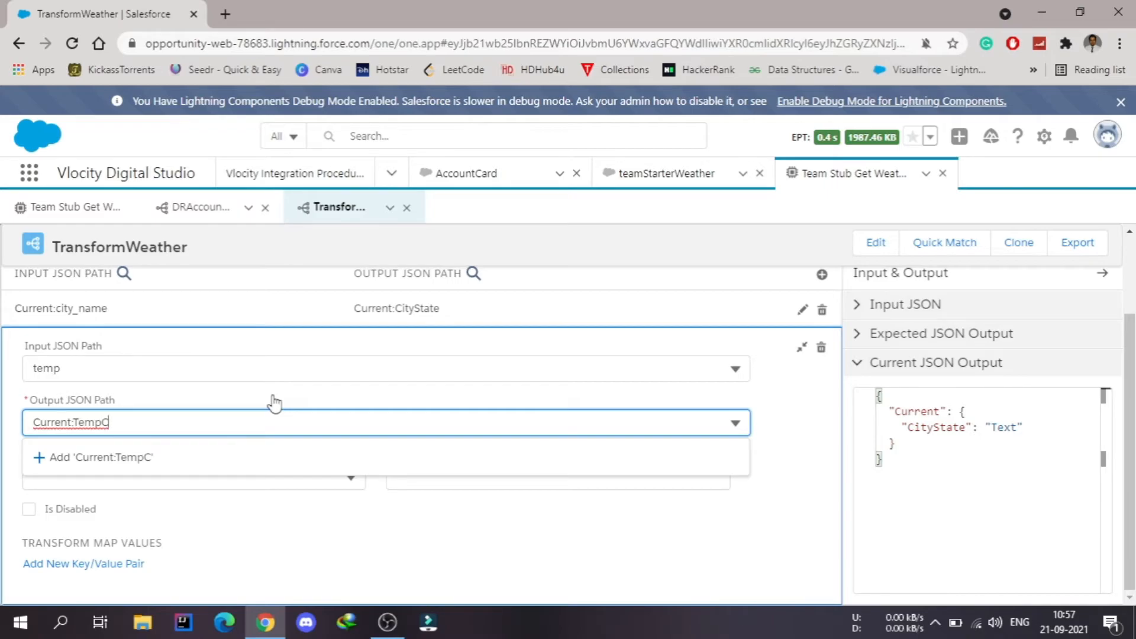
{"action": "left_click", "coordinate": [801, 348]}
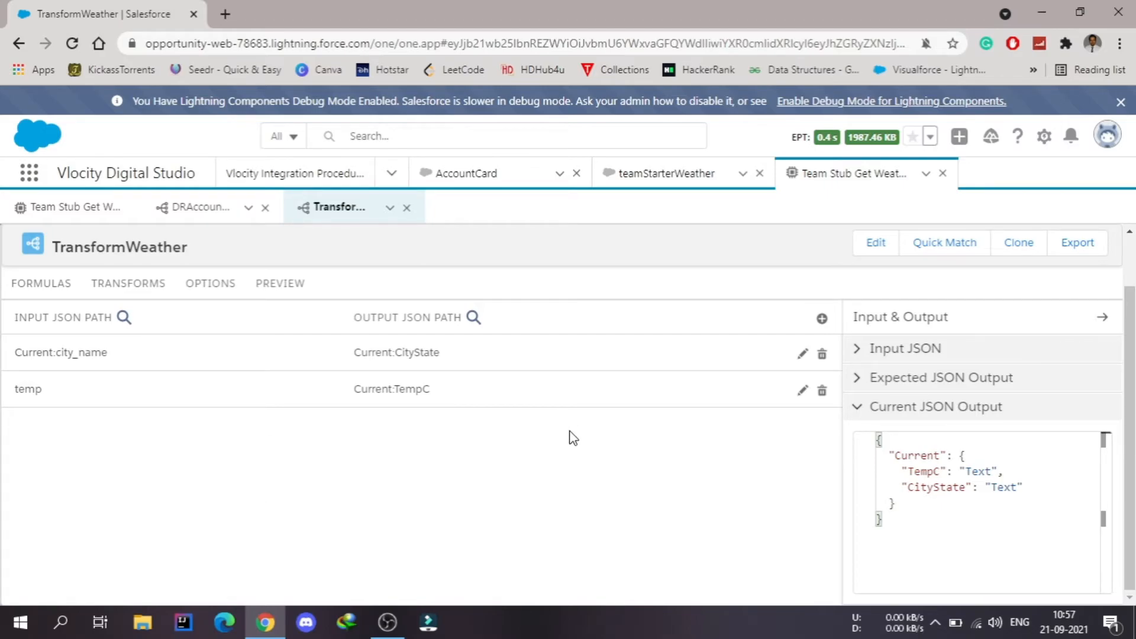
Add a new transform mapping with CurrentIcon as its input JSON path
{"action": "left_click", "coordinate": [822, 319]}
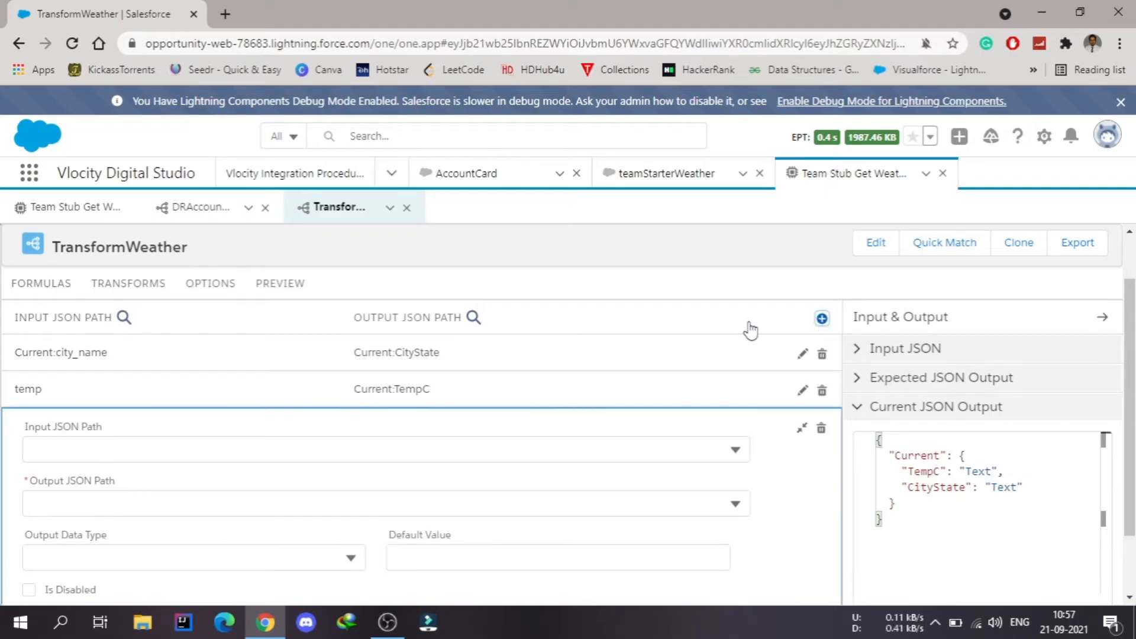
{"action": "left_click", "coordinate": [204, 453]}
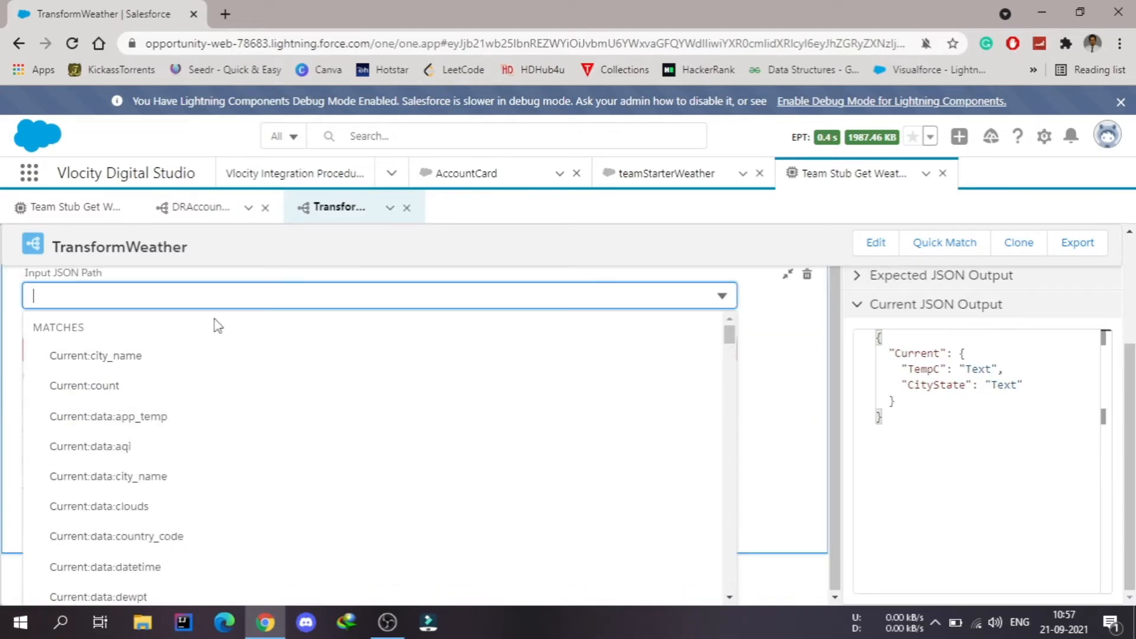
{"action": "type", "text": "ico"}
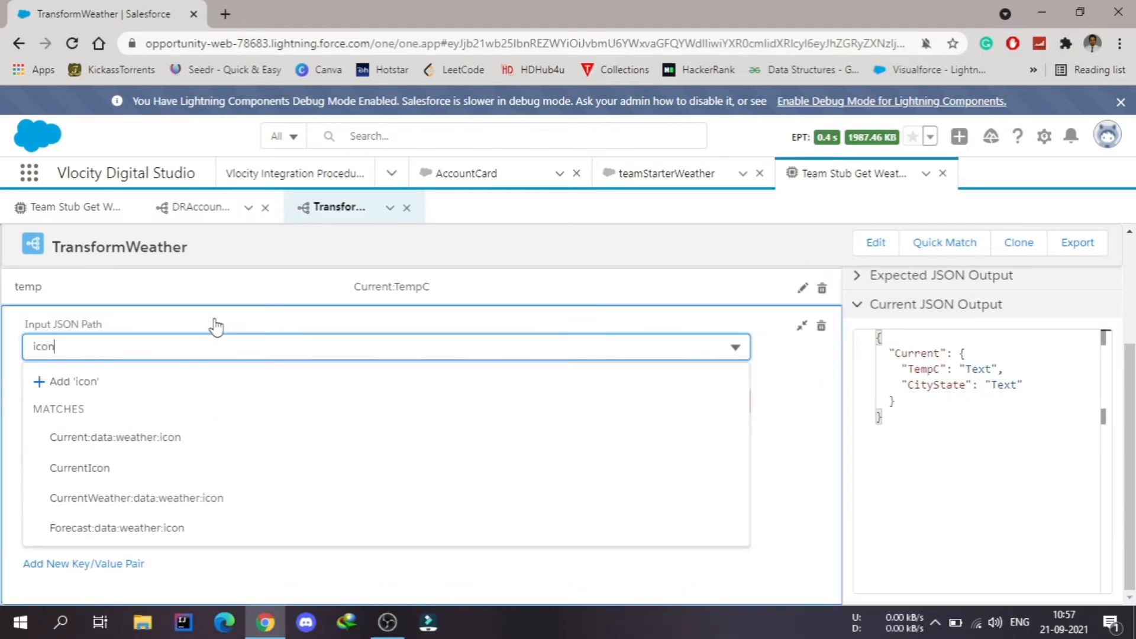
{"action": "type", "text": "n"}
{"action": "left_click", "coordinate": [83, 468]}
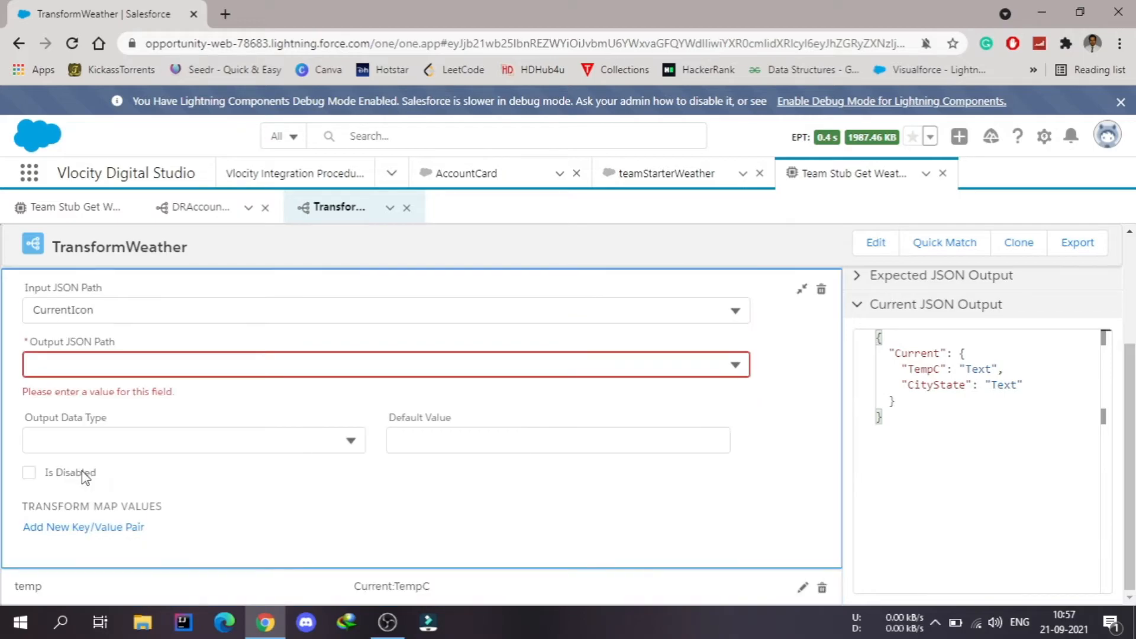
Enter CurentIcon as the output JSON path of the CurrentIcon mapping and collapse the mapping
{"action": "left_click", "coordinate": [240, 363]}
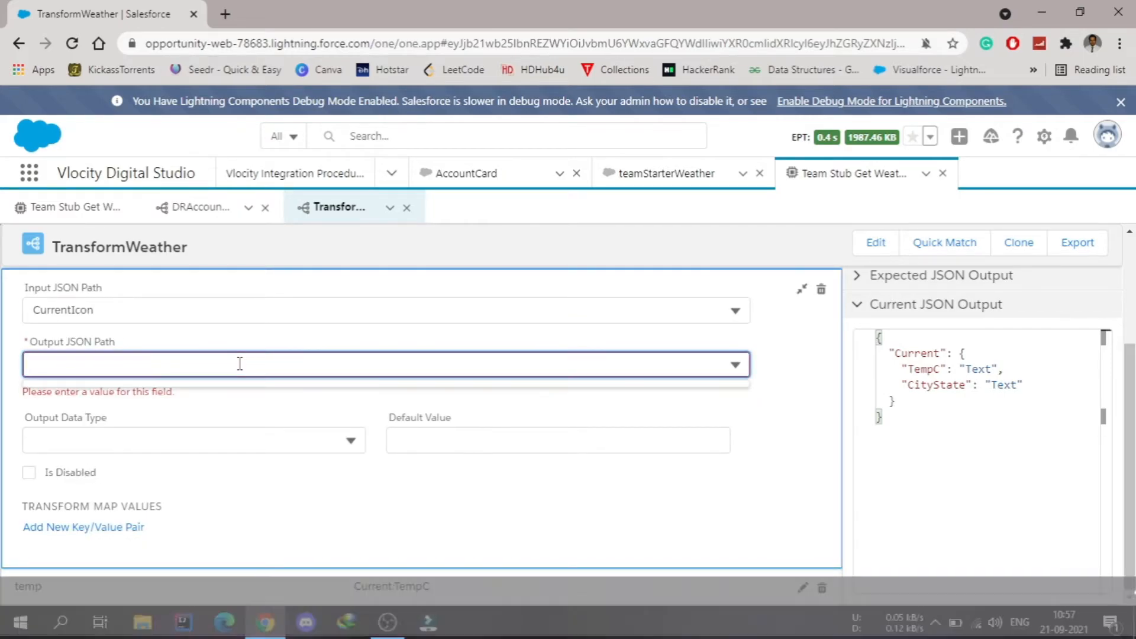
{"action": "type", "text": "Curee"}
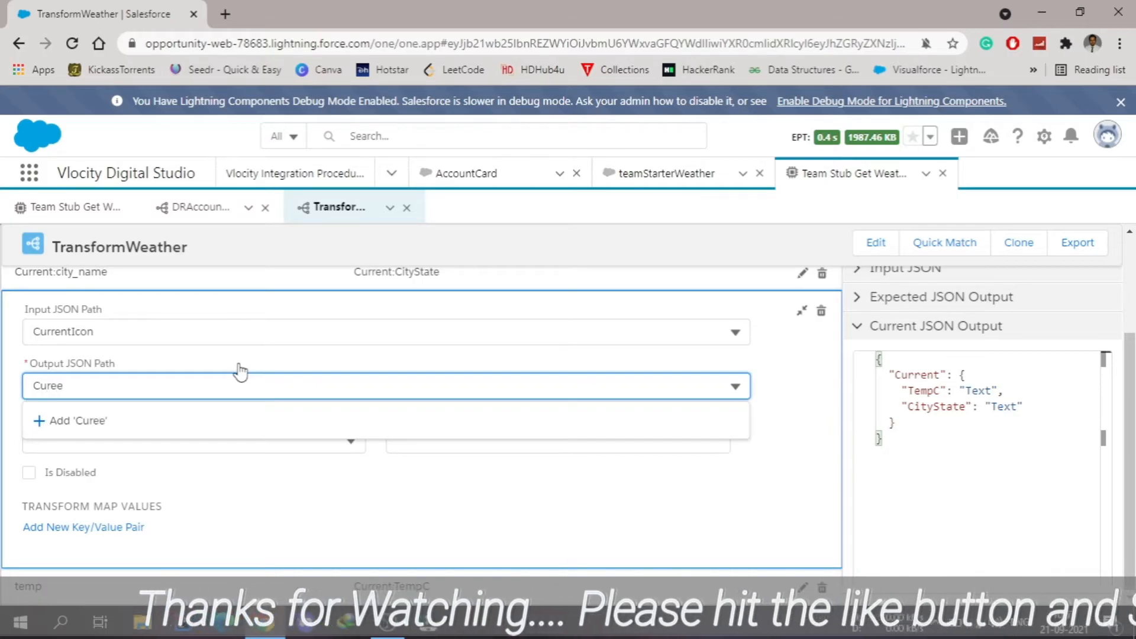
{"action": "key", "text": "BackSpace"}
{"action": "type", "text": "ntIcon"}
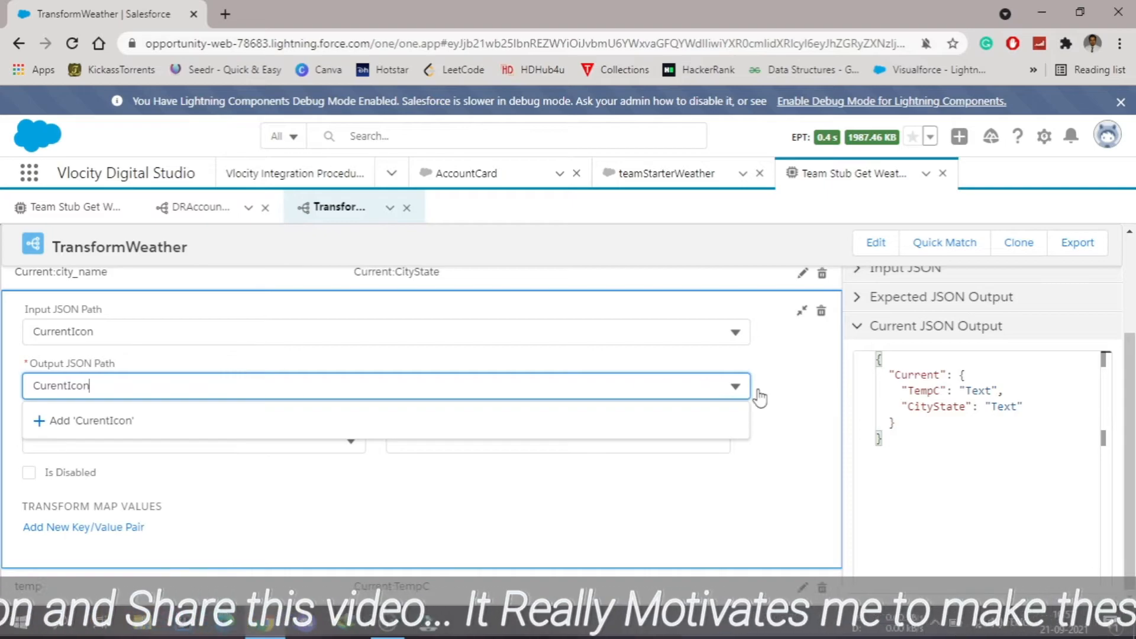
{"action": "key", "text": "Return"}
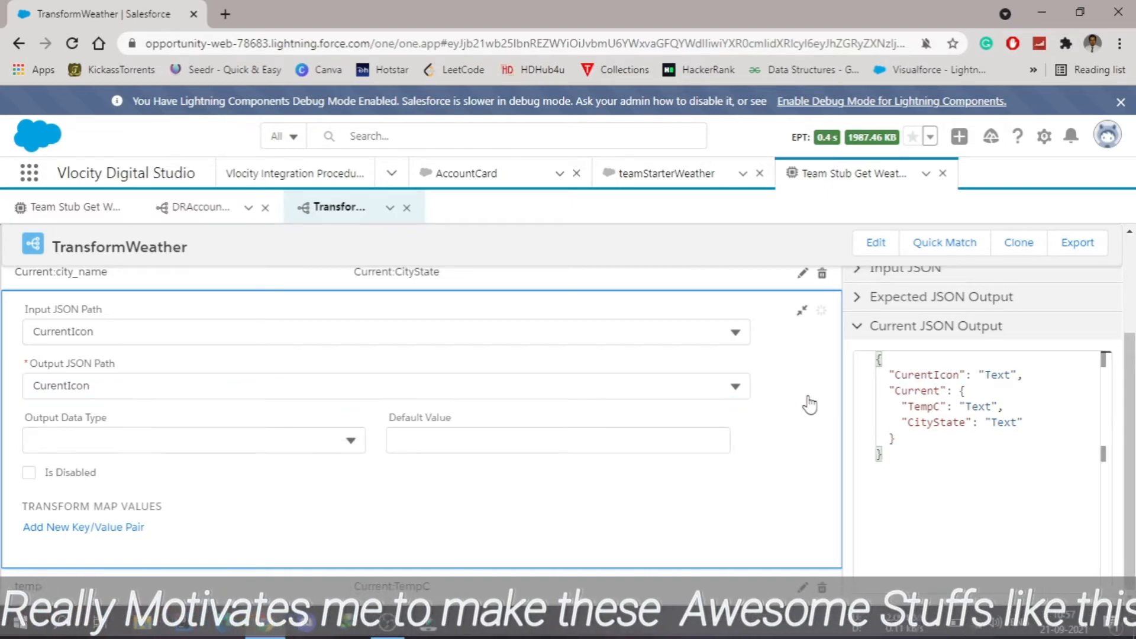
{"action": "left_click", "coordinate": [802, 311]}
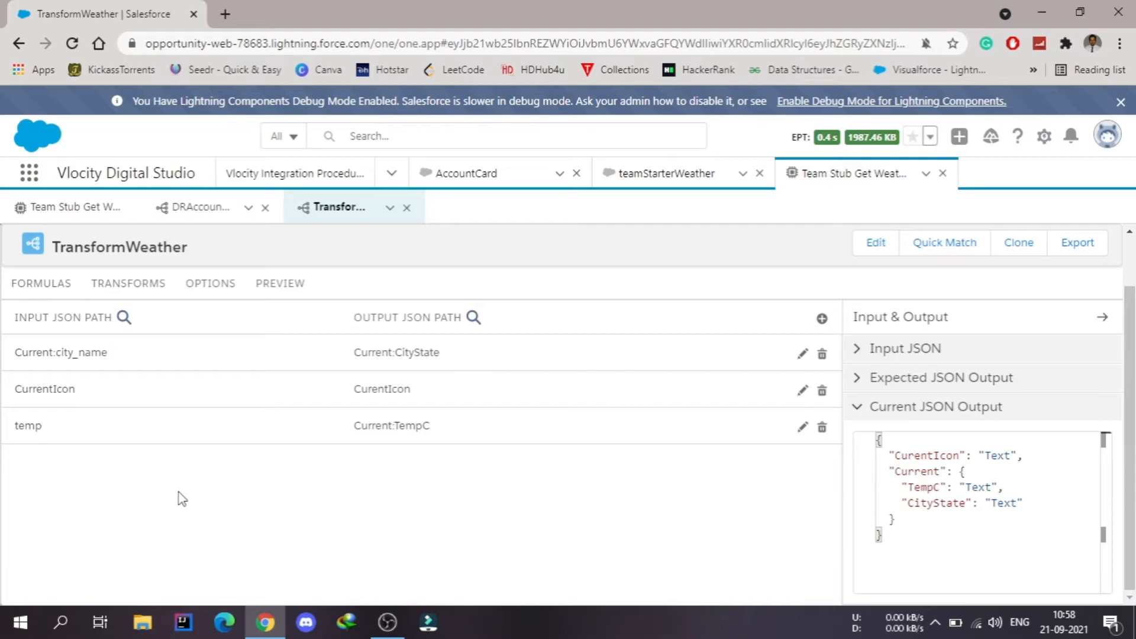
Add a transform mapping from Current:data:weather:description to the output JSON path Current:Condition
{"action": "left_click", "coordinate": [822, 318]}
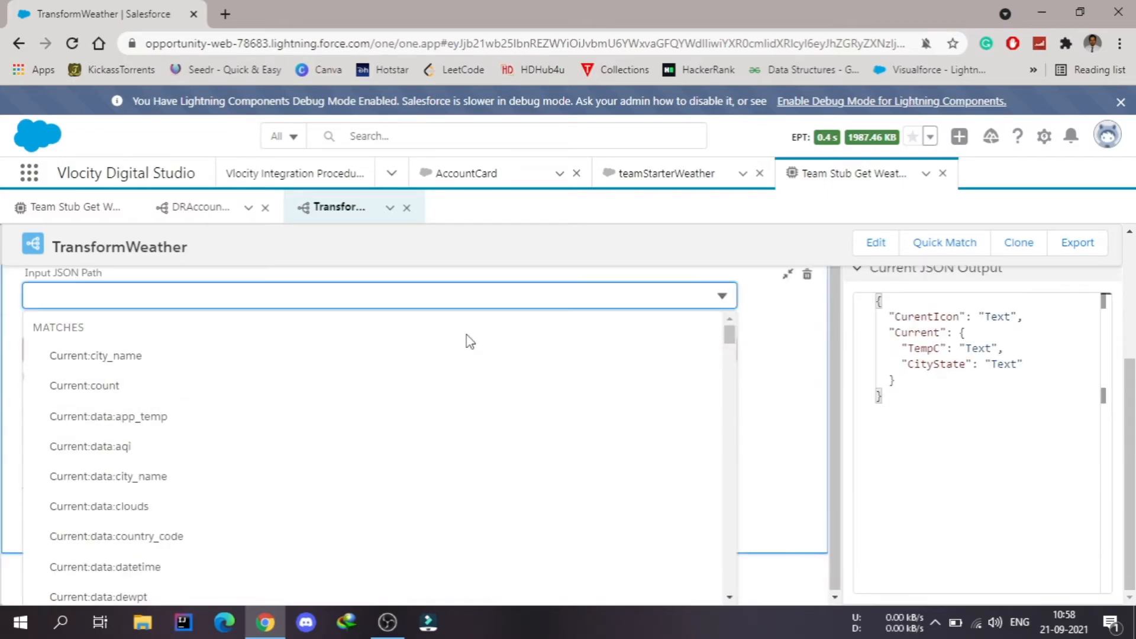
{"action": "type", "text": "desc"}
{"action": "left_click", "coordinate": [177, 435]}
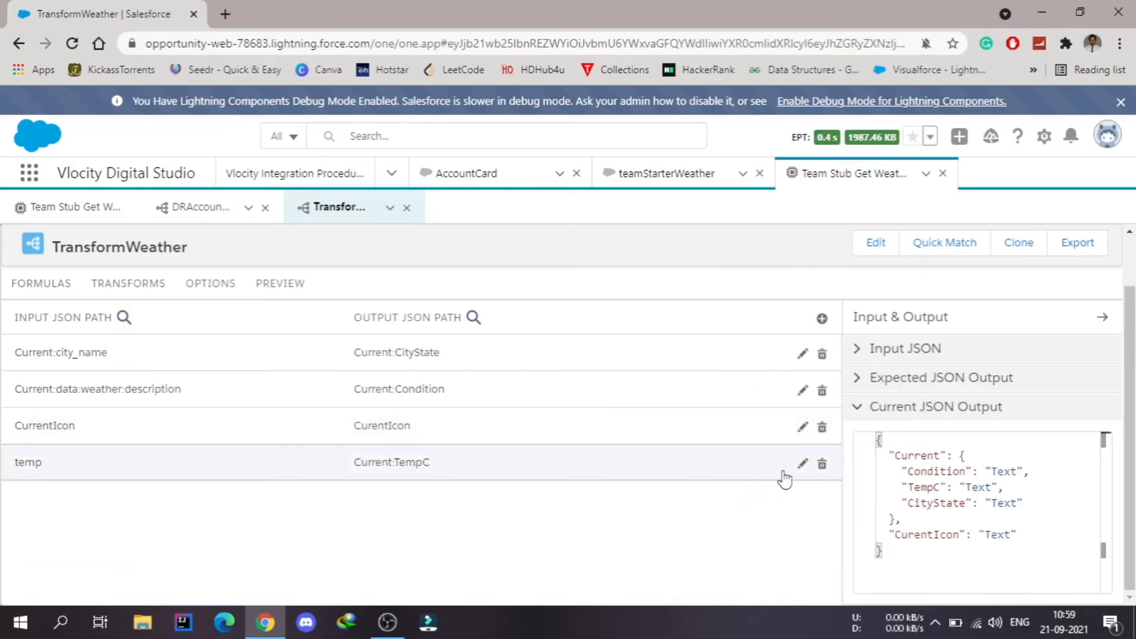
Change the output JSON path of the temp mapping to Forecast:HiLoTemp
{"action": "left_click", "coordinate": [803, 463]}
{"action": "left_click", "coordinate": [122, 541]}
{"action": "key", "text": "BackSpace"}
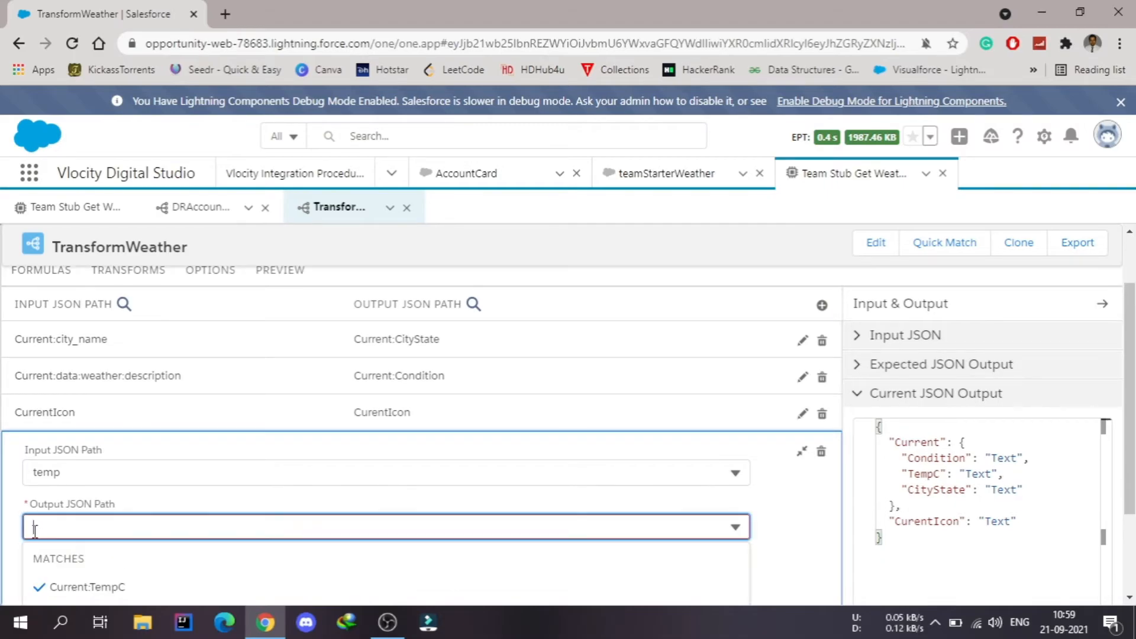
{"action": "type", "text": "Forecast:HiLoTemp"}
{"action": "left_click", "coordinate": [802, 451]}
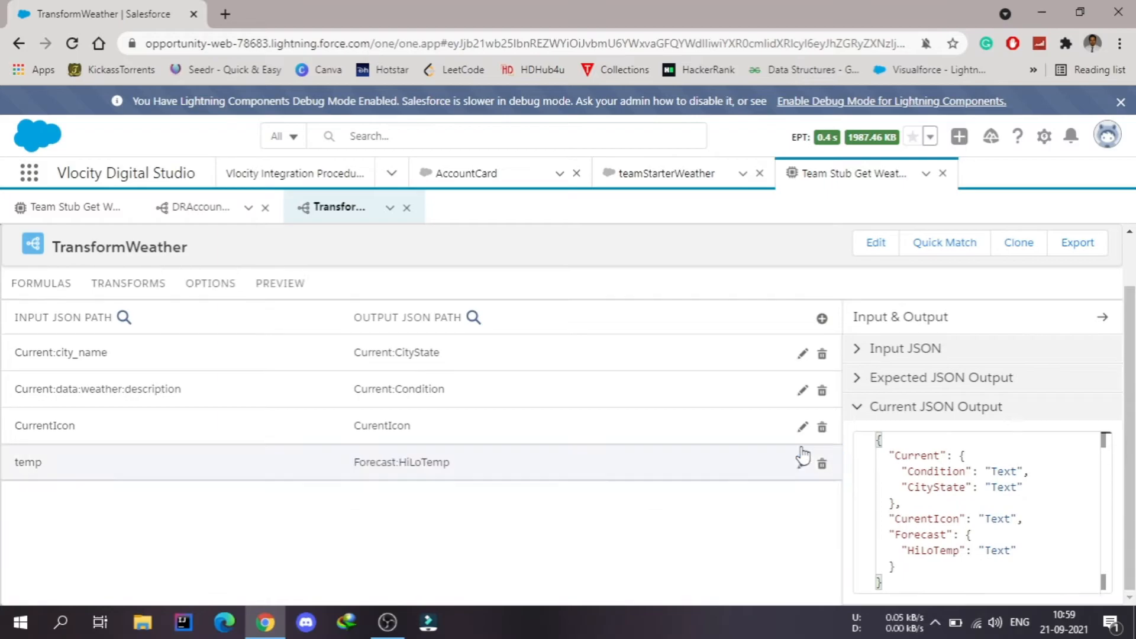
Add a transform mapping from Current:data:temp to the output JSON path Current:TempC
{"action": "left_click", "coordinate": [822, 318]}
{"action": "type", "text": "temp"}
{"action": "left_click", "coordinate": [190, 390]}
{"action": "left_click", "coordinate": [297, 362]}
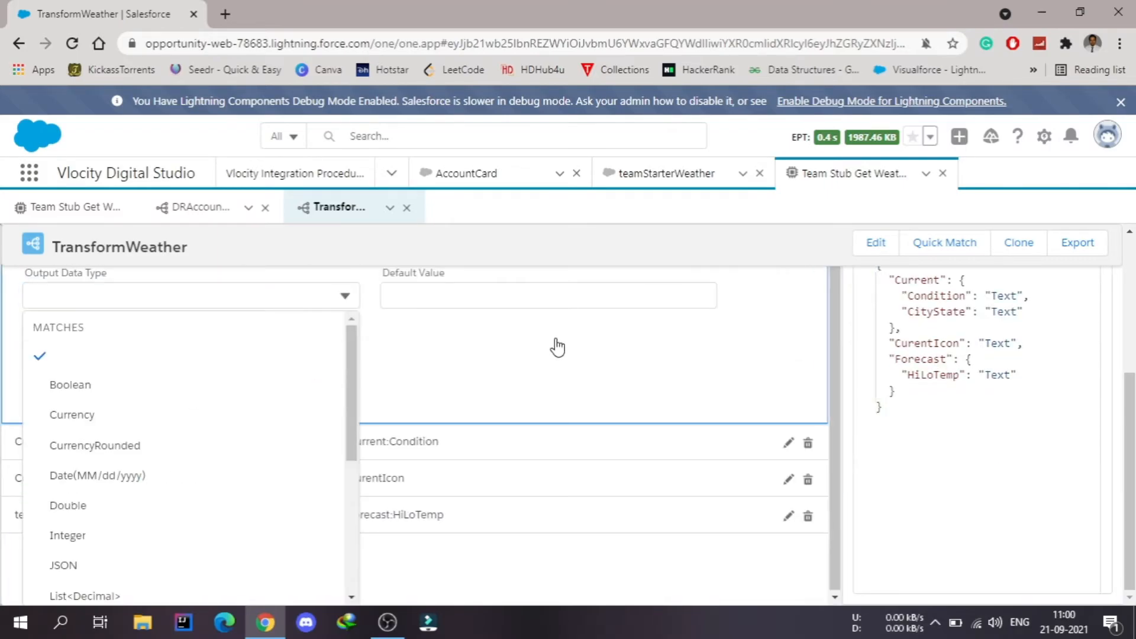
{"action": "left_click", "coordinate": [349, 395]}
{"action": "type", "text": "Current:TempC"}
{"action": "left_click", "coordinate": [786, 452]}
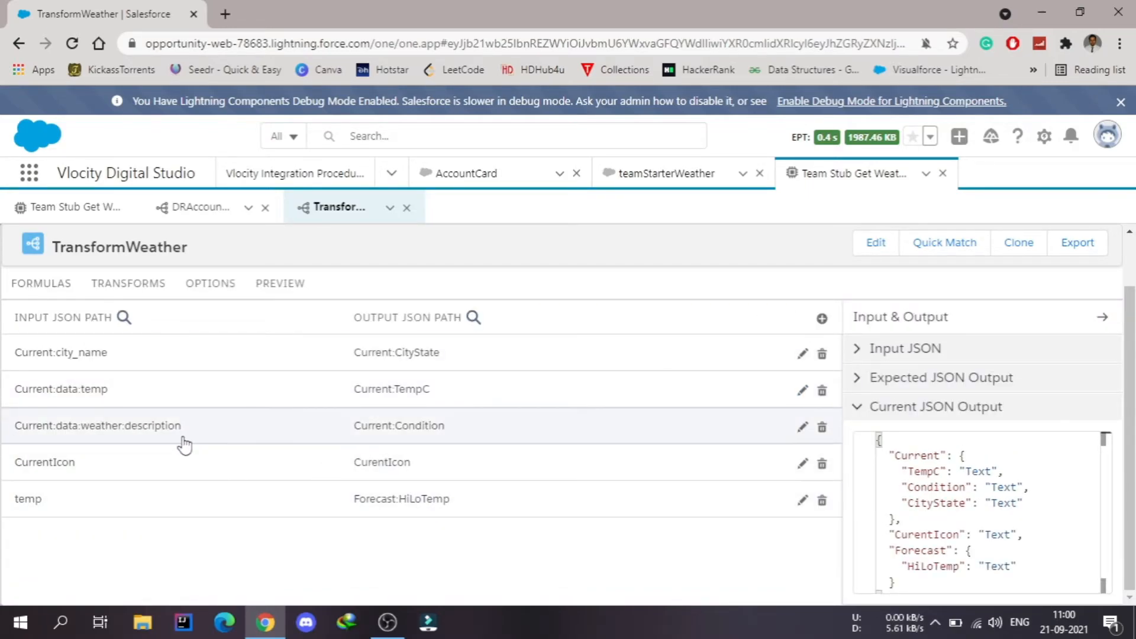
Copy the complete Input JSON from the TransformWeather transforms and replace the preview's input data with it
{"action": "left_click", "coordinate": [287, 287]}
{"action": "left_click", "coordinate": [156, 423]}
{"action": "left_click", "coordinate": [102, 287]}
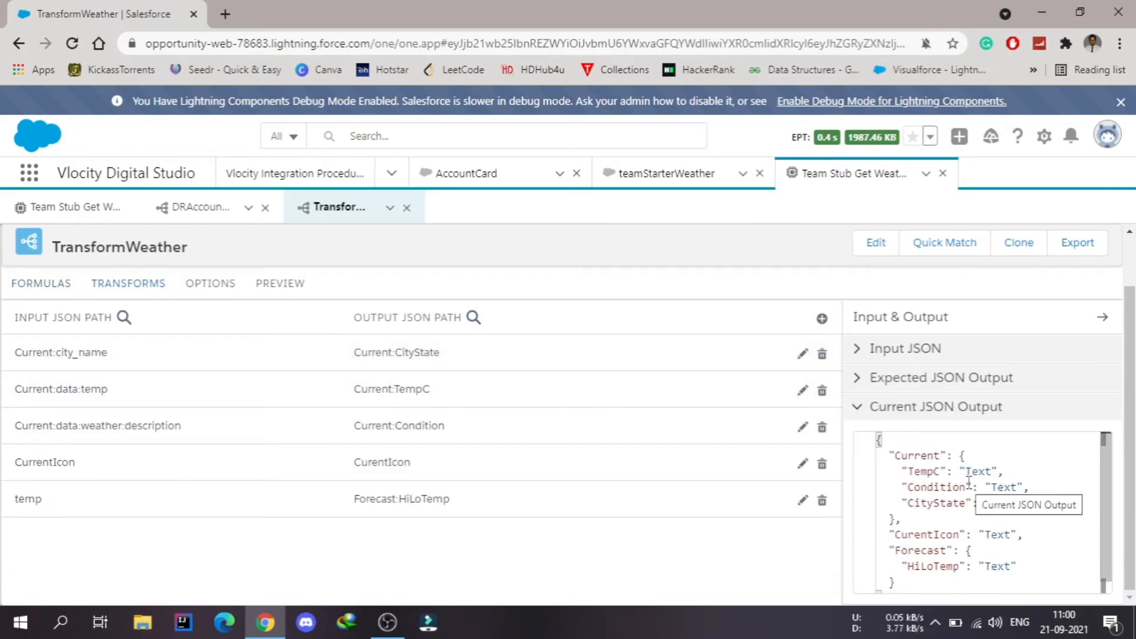
{"action": "left_click", "coordinate": [861, 355]}
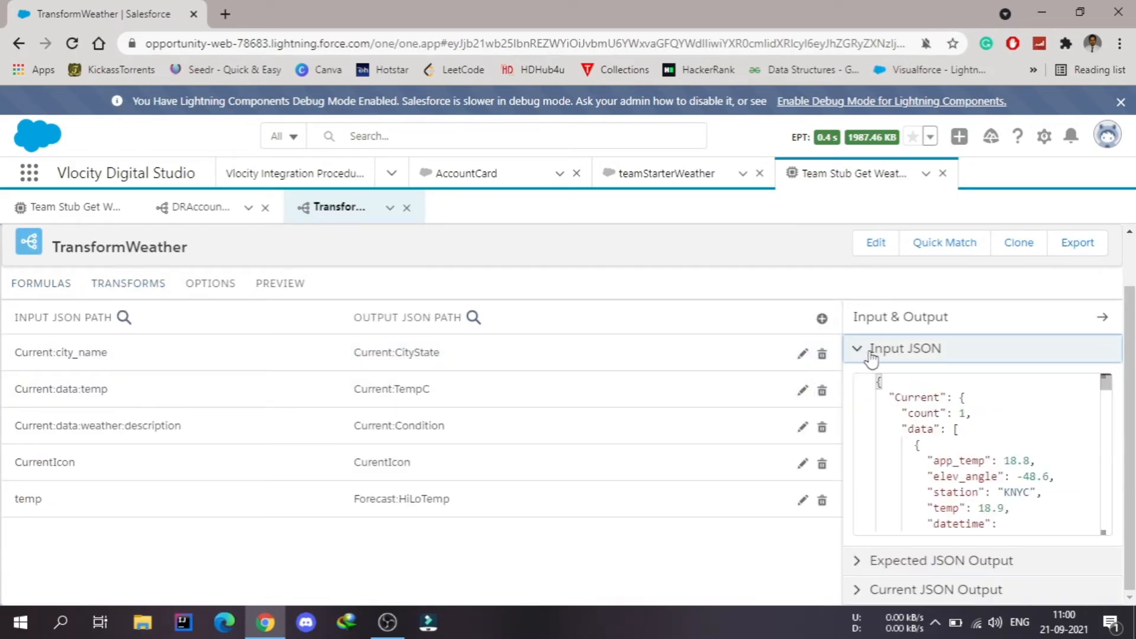
{"action": "left_click", "coordinate": [972, 413]}
{"action": "key", "text": "ctrl+a"}
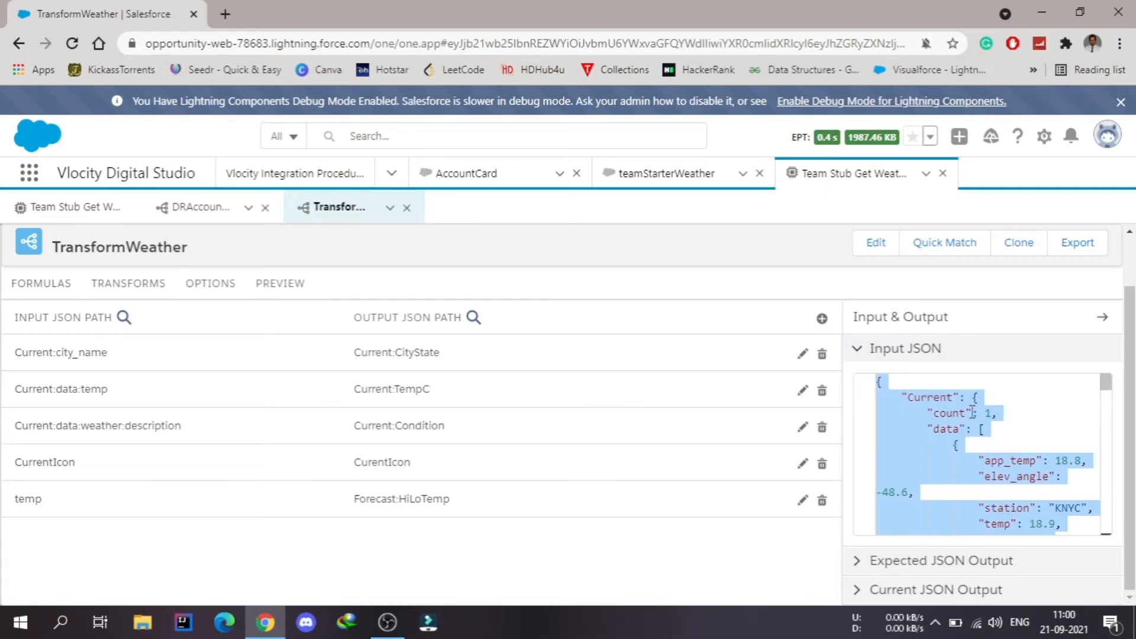
{"action": "left_click", "coordinate": [279, 290]}
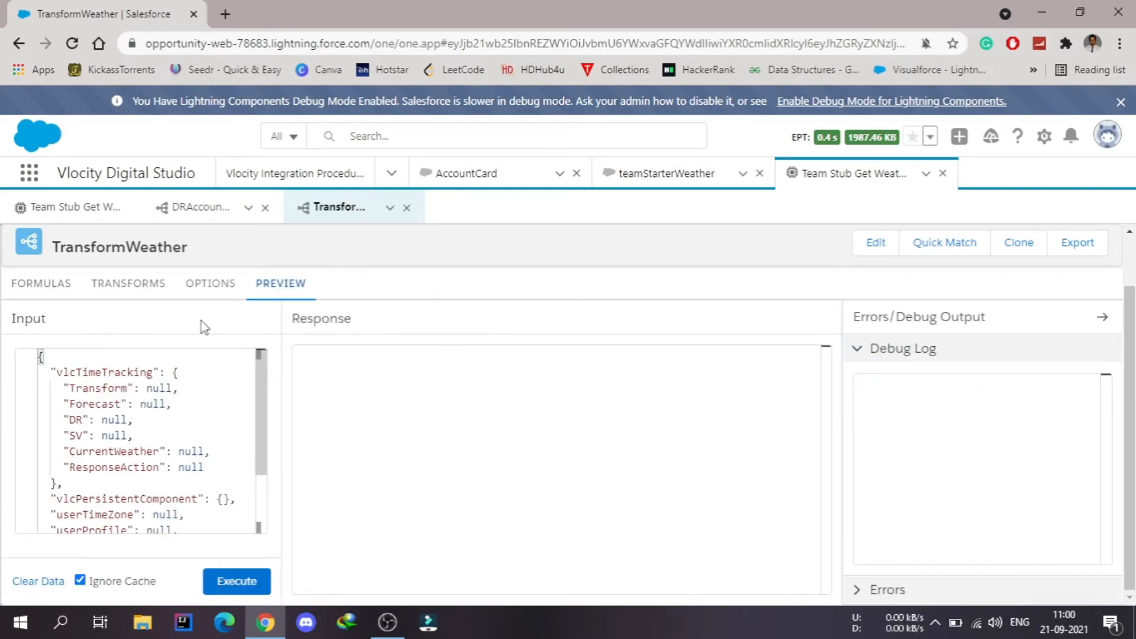
{"action": "left_click", "coordinate": [109, 372]}
{"action": "key", "text": "ctrl+a"}
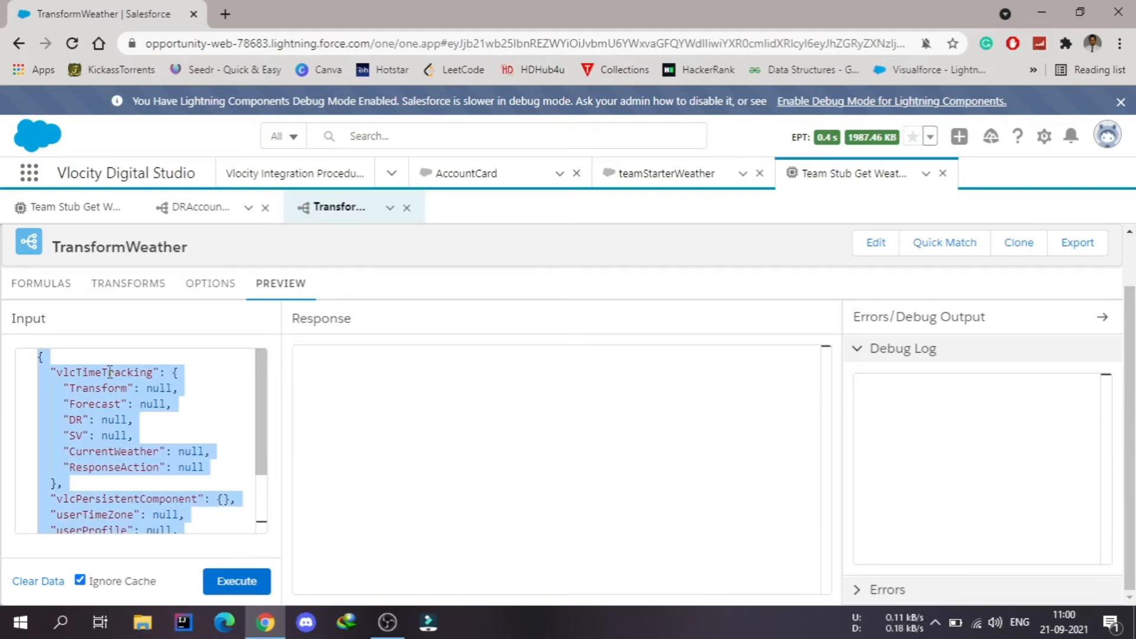
{"action": "key", "text": "ctrl+v"}
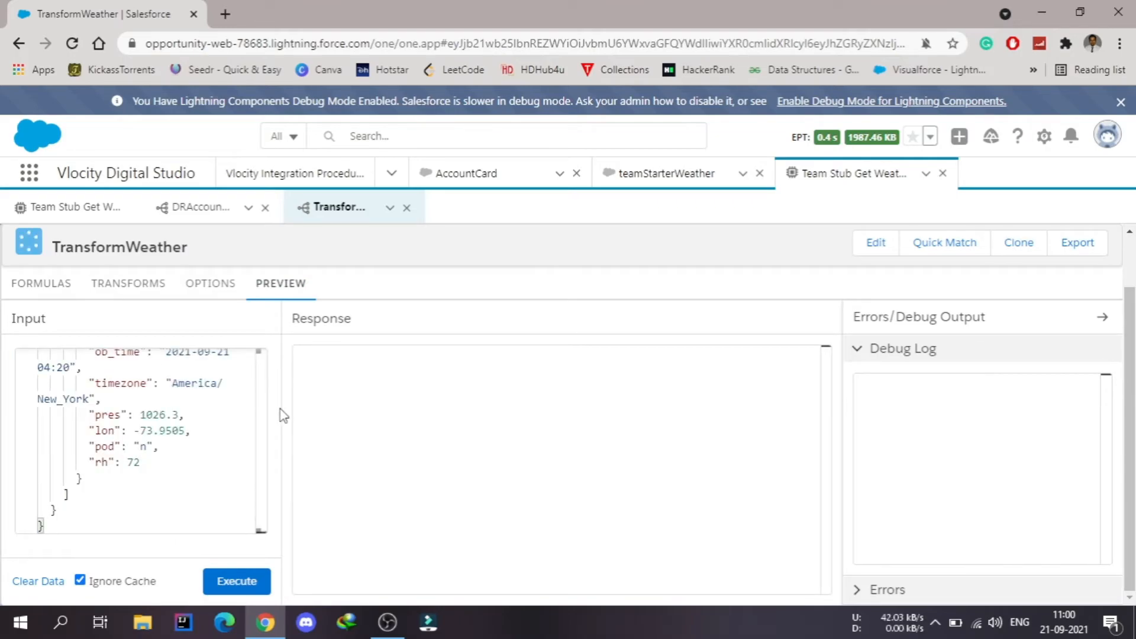
Execute the TransformWeather preview with the pasted input data
{"action": "left_click", "coordinate": [237, 581]}
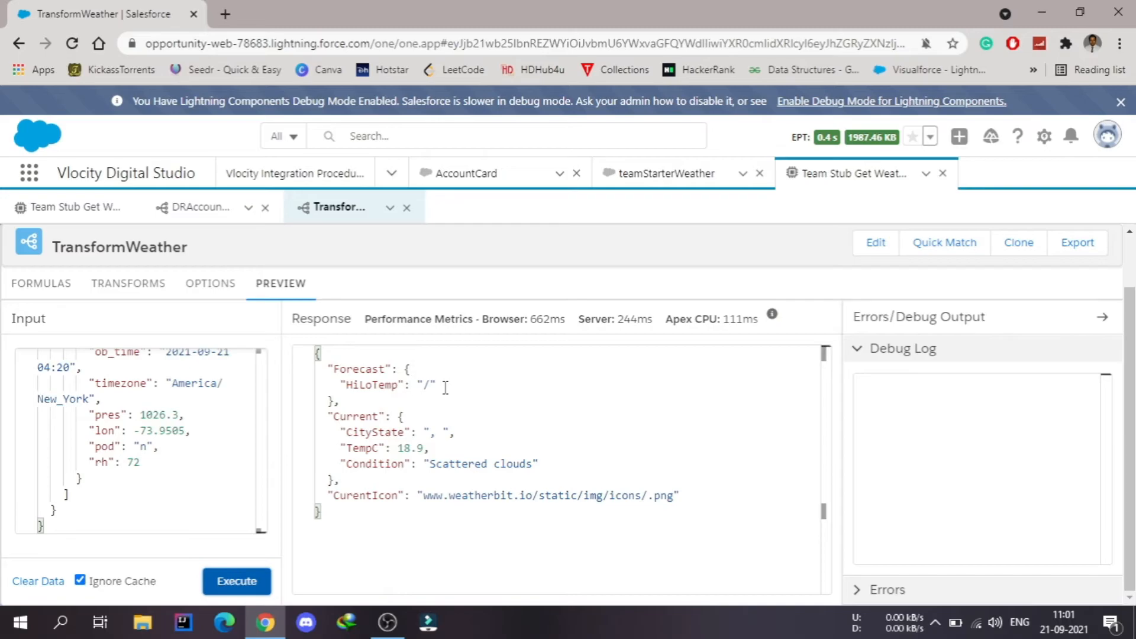
Change the first formula to CONCAT(%Current:data:city_name%,", ",%Current:data:state_code%) and execute the preview with it
{"action": "left_click", "coordinate": [52, 289]}
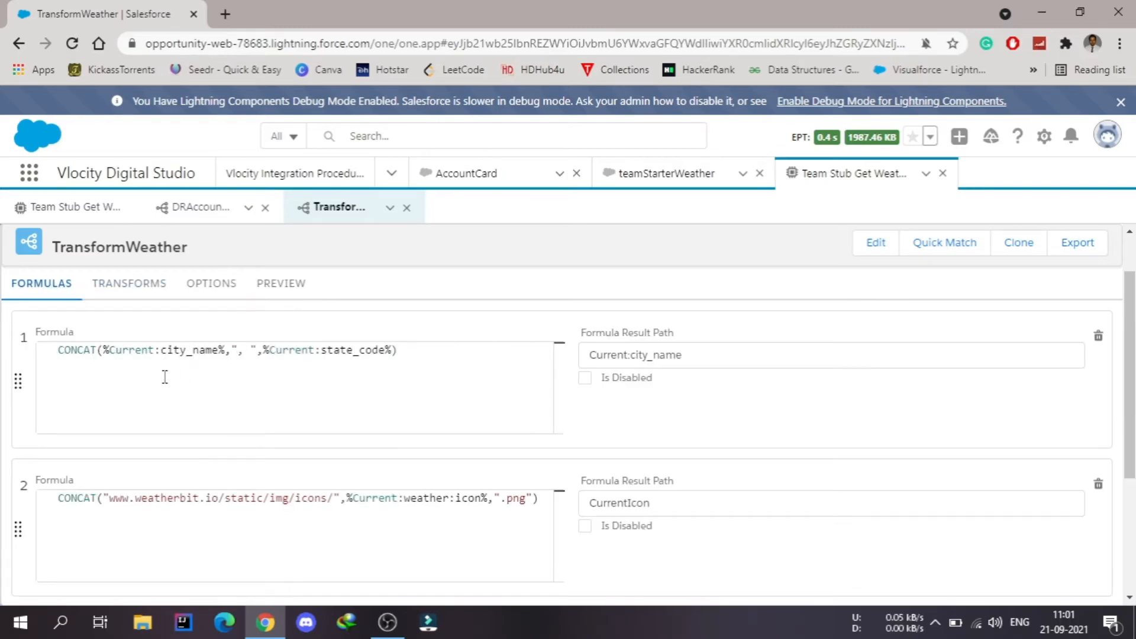
{"action": "left_click", "coordinate": [156, 350]}
{"action": "type", "text": ":data"}
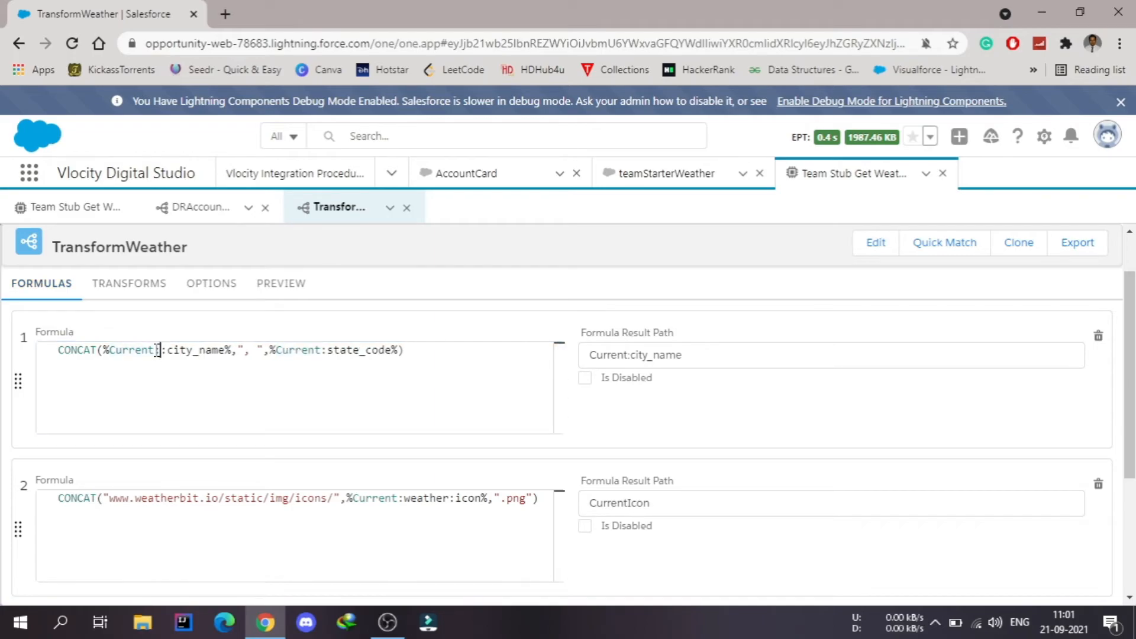
{"action": "type", "text": ":"}
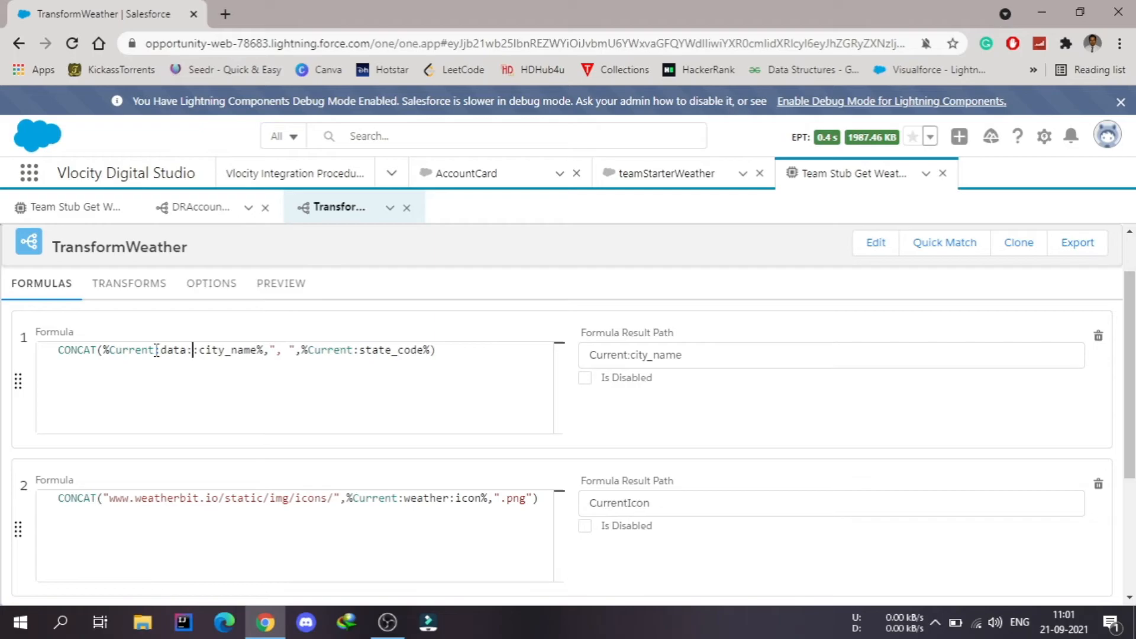
{"action": "left_click", "coordinate": [358, 349]}
{"action": "type", "text": ":data"}
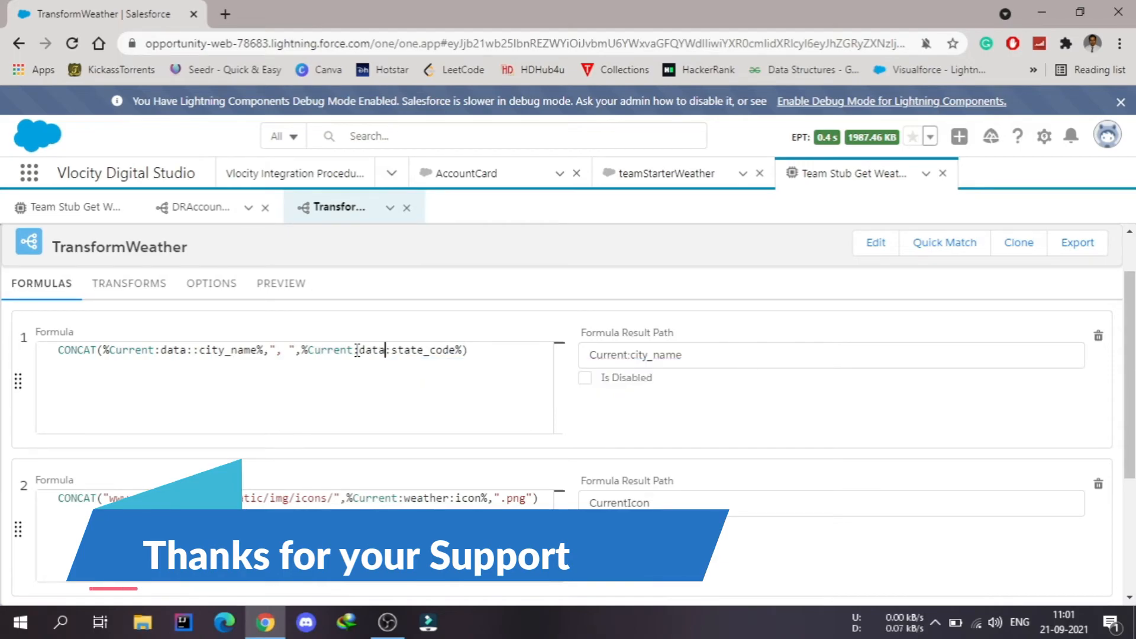
{"action": "left_click", "coordinate": [193, 350]}
{"action": "key", "text": "BackSpace"}
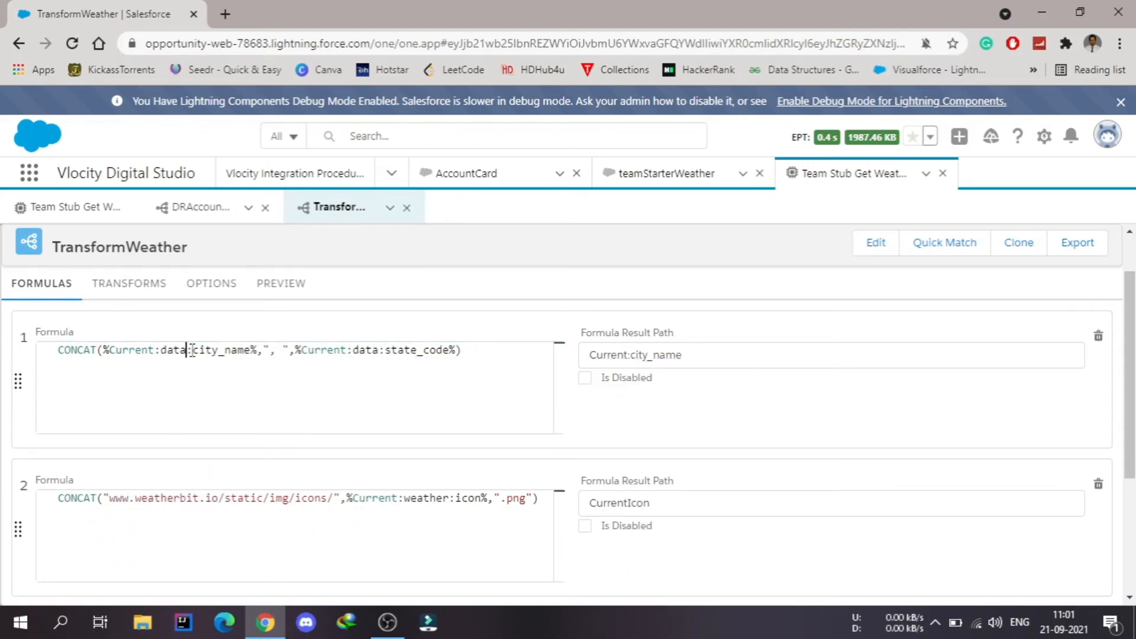
{"action": "left_click", "coordinate": [299, 284]}
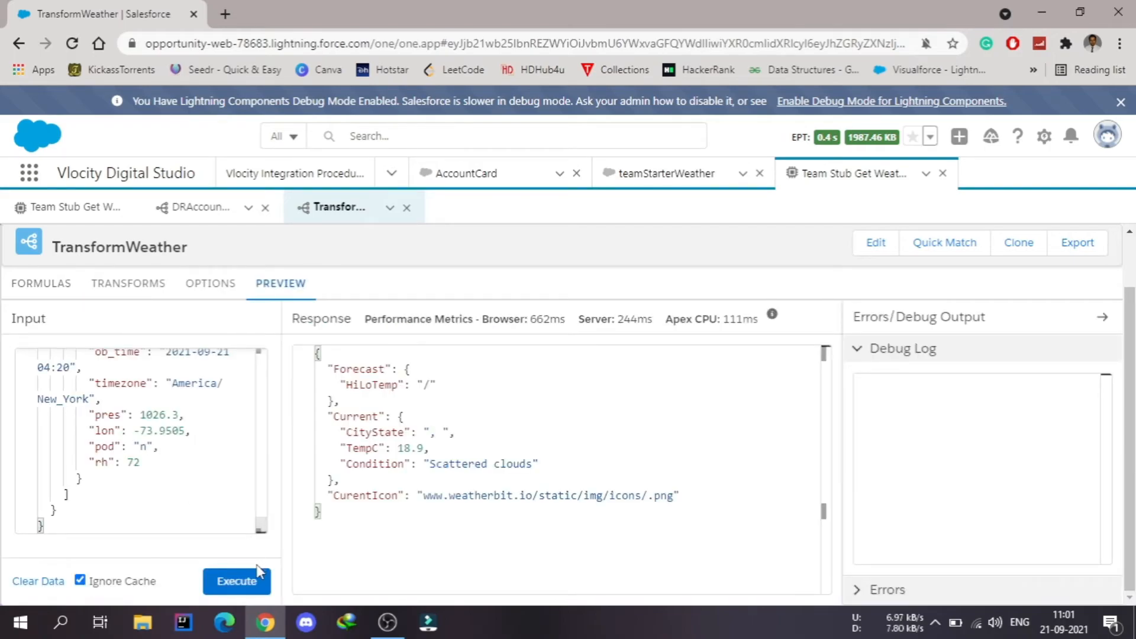
{"action": "left_click", "coordinate": [251, 583]}
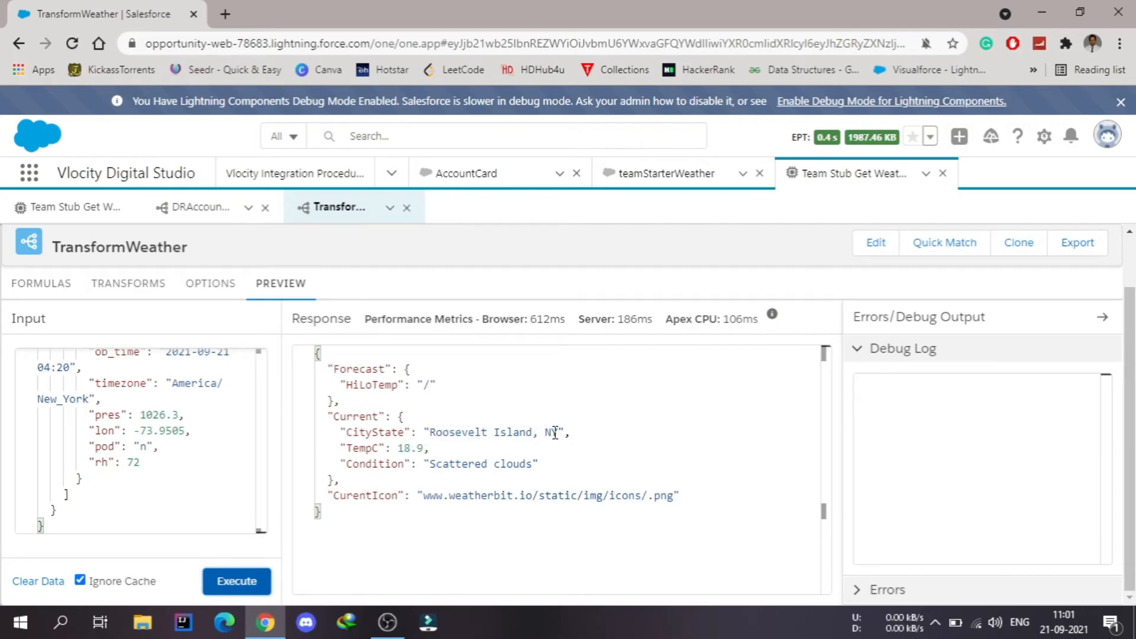
Change the icon path in the CurrentIcon formula to %Current:data:weather:icon%
{"action": "left_click", "coordinate": [41, 284]}
{"action": "scroll", "coordinate": [279, 449], "scroll_direction": "down", "scroll_amount": 1}
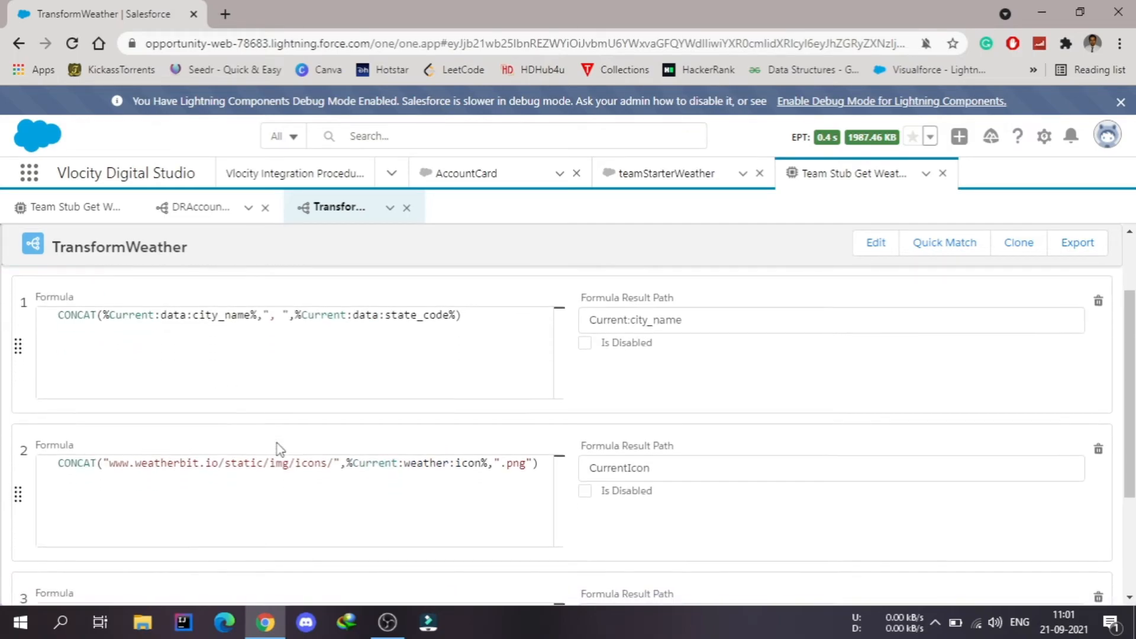
{"action": "left_click", "coordinate": [400, 461]}
{"action": "type", "text": ":data:"}
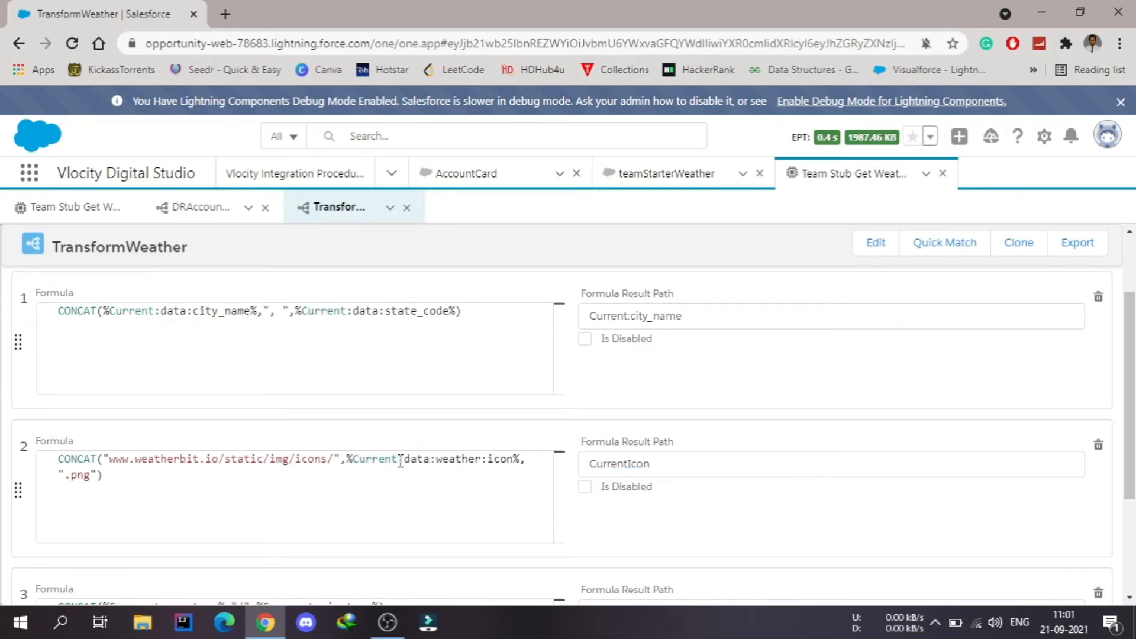
Add the data node to both paths of the temp formula, giving CONCAT(%Forecast:data:max_temp%,"/",%Forecast:data:min_temp%)
{"action": "scroll", "coordinate": [438, 456], "scroll_direction": "down", "scroll_amount": 3}
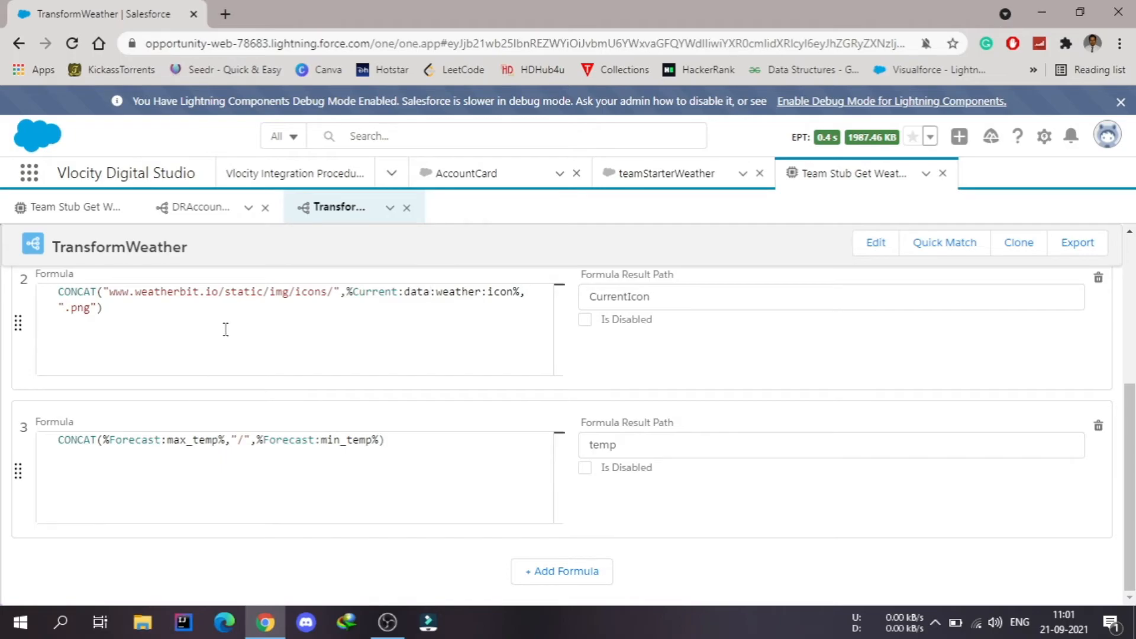
{"action": "left_click", "coordinate": [162, 440]}
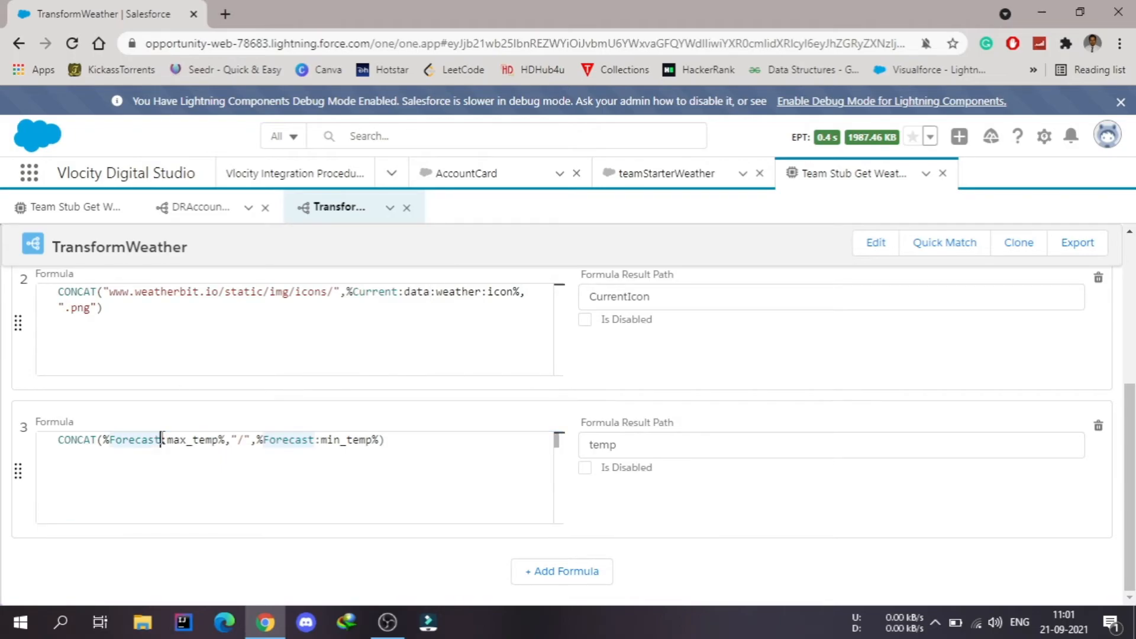
{"action": "type", "text": ":data"}
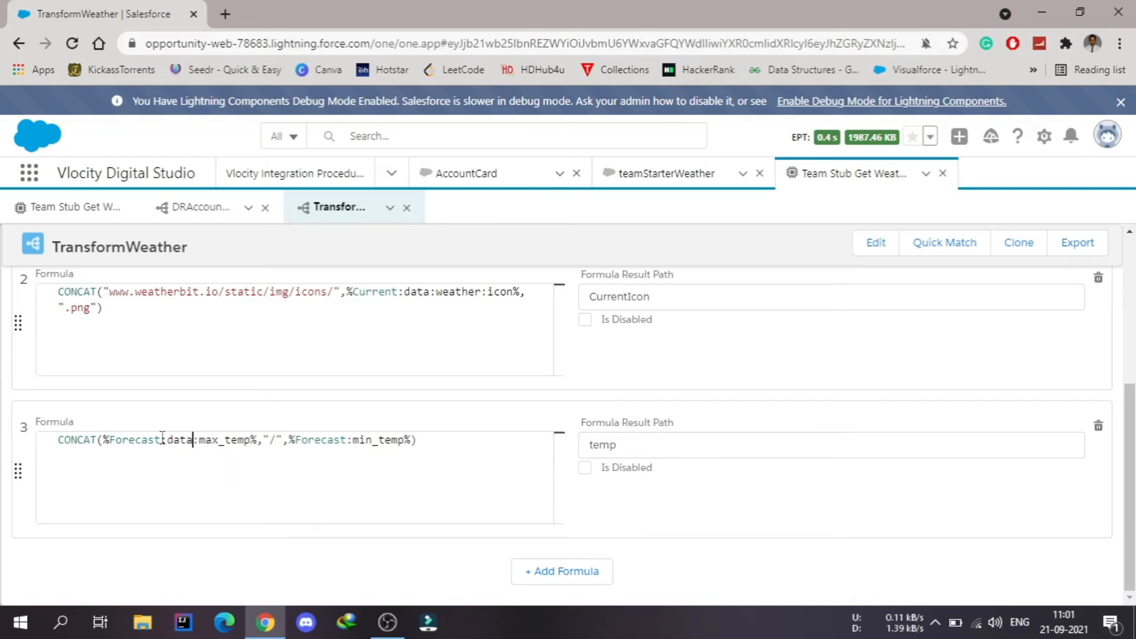
{"action": "left_click", "coordinate": [347, 441]}
{"action": "type", "text": ":data"}
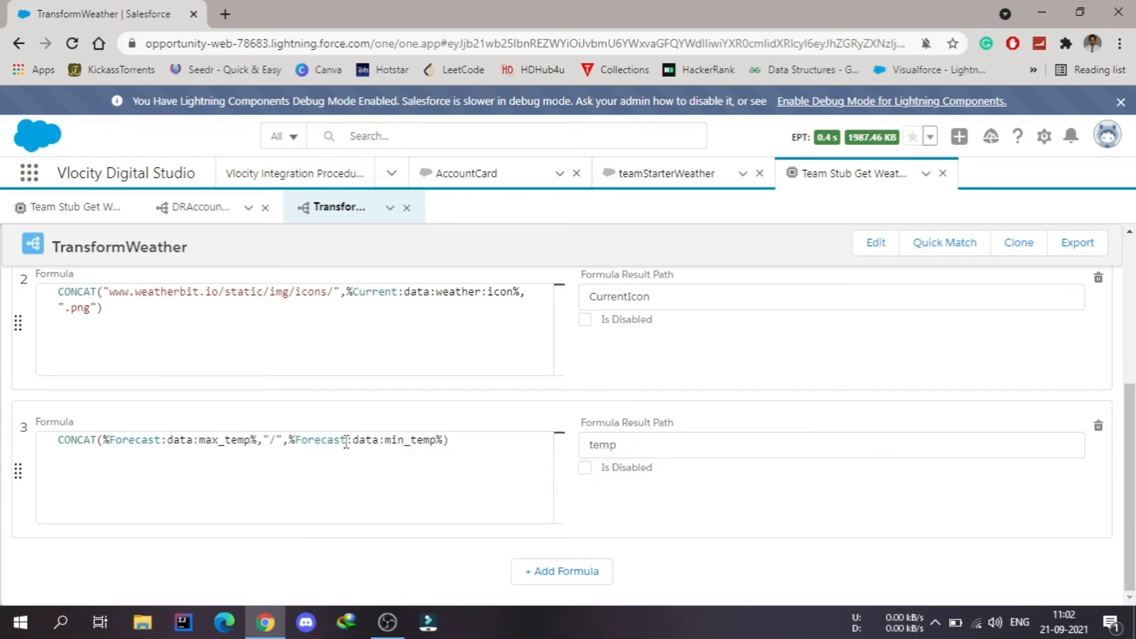
Execute the preview with the edited icon and temp formulas and examine the CurentIcon and HiLoTemp values in the response
{"action": "scroll", "coordinate": [578, 384], "scroll_direction": "up", "scroll_amount": 5}
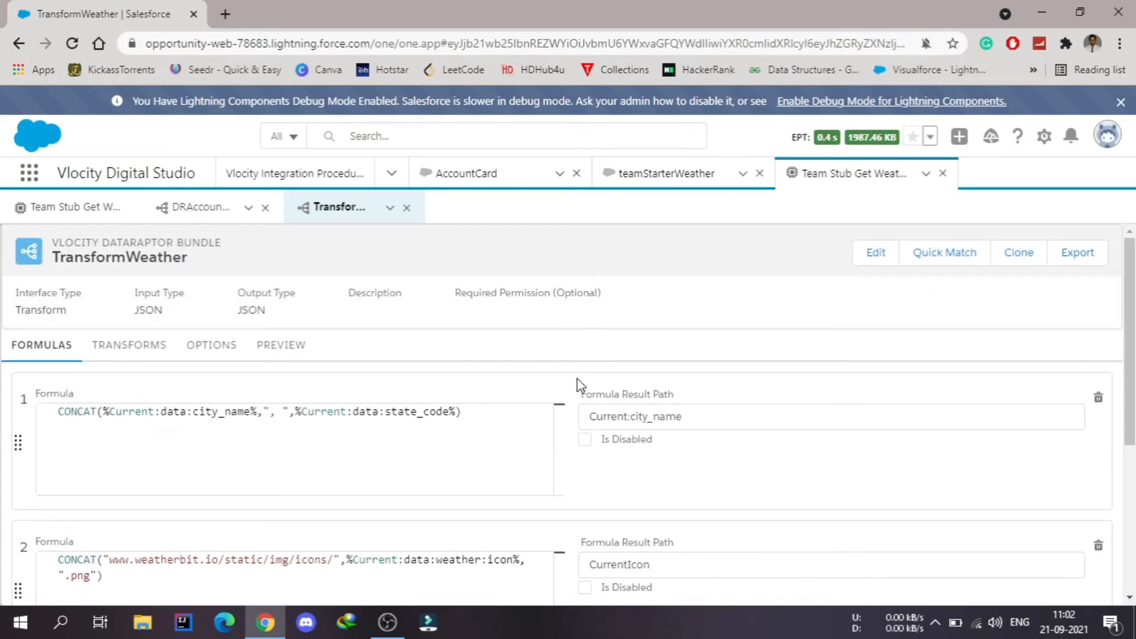
{"action": "left_click", "coordinate": [270, 343]}
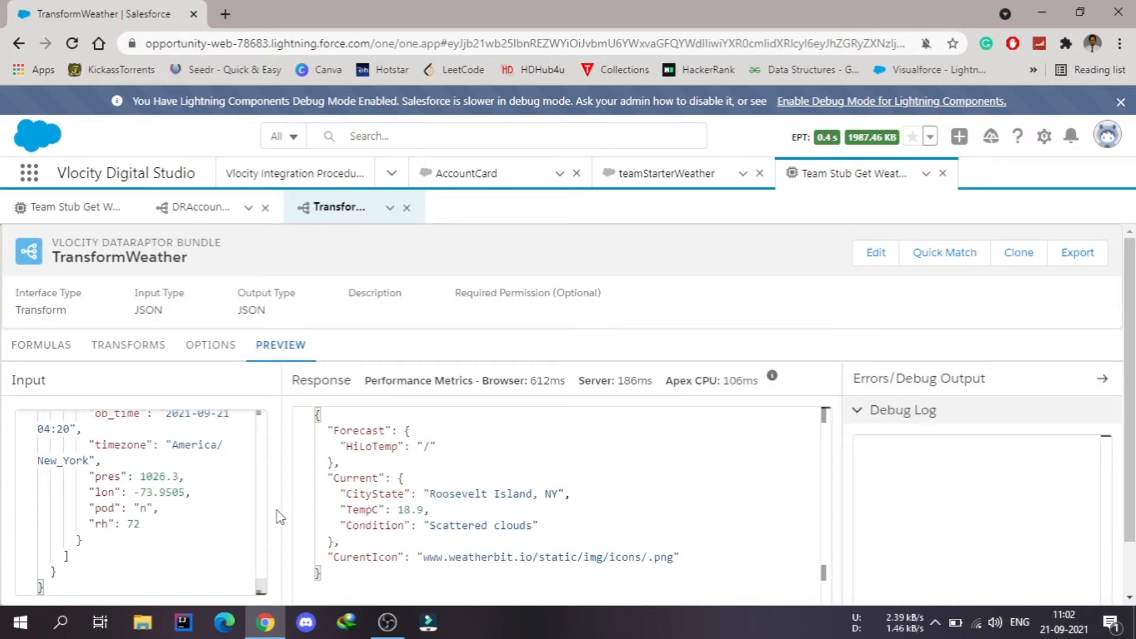
{"action": "scroll", "coordinate": [281, 518], "scroll_direction": "down", "scroll_amount": 2}
{"action": "left_click", "coordinate": [237, 582]}
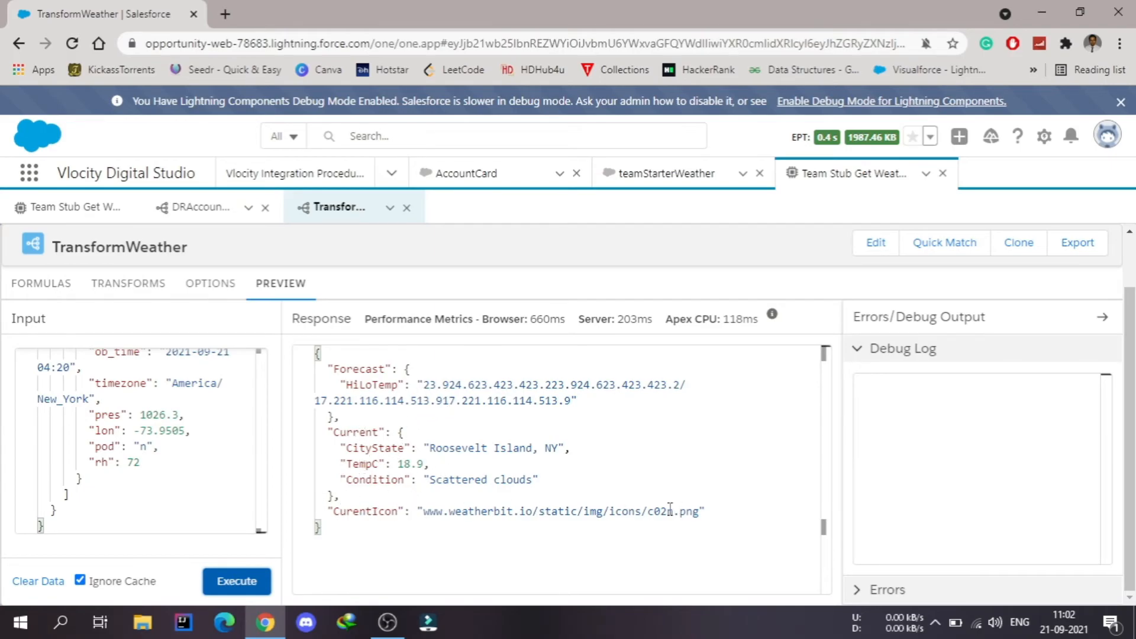
{"action": "left_click_drag", "start_coordinate": [648, 513], "coordinate": [674, 512]}
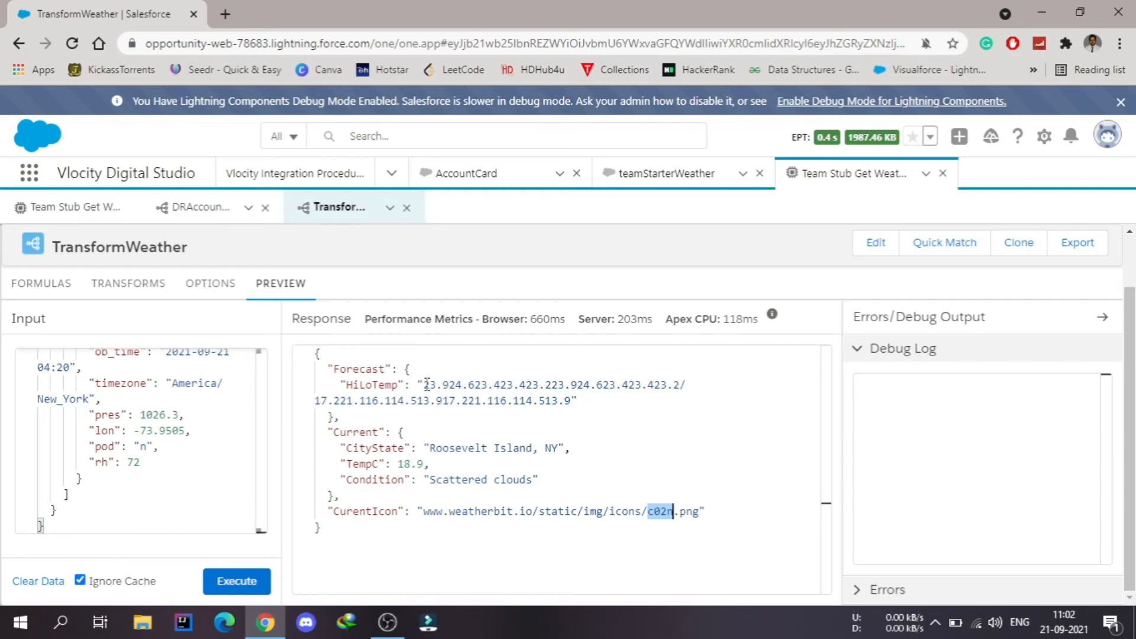
{"action": "left_click_drag", "start_coordinate": [427, 384], "coordinate": [683, 377]}
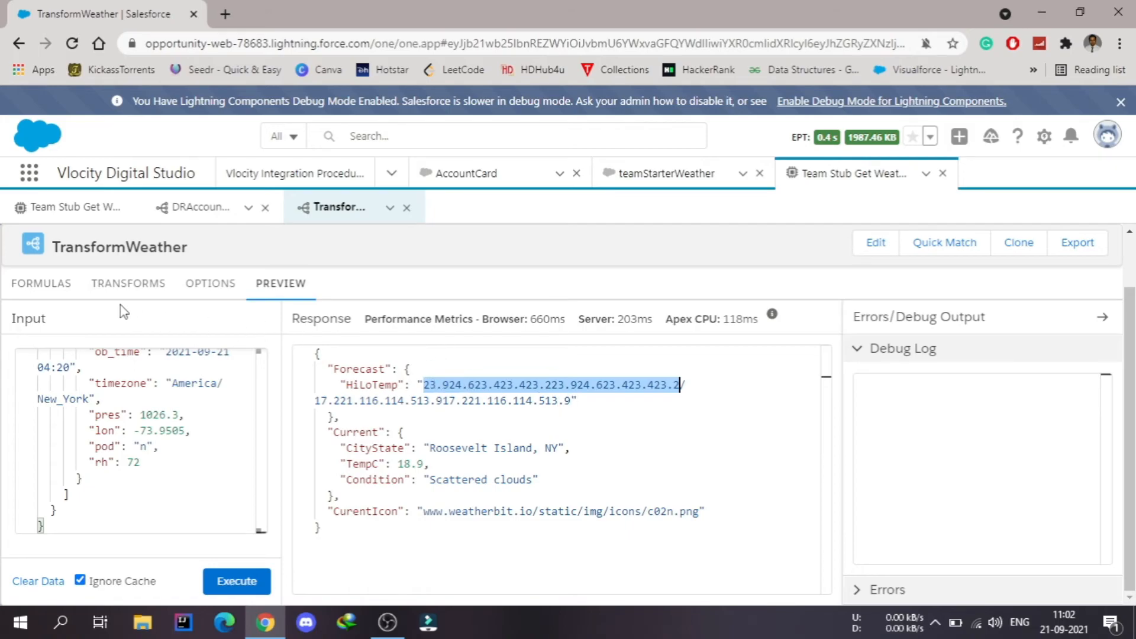
Limit the temp formula to the first forecast record with CONCAT(%Forecast:data|1:max_temp%,"/",%Forecast:data|1:min_temp%)
{"action": "left_click", "coordinate": [40, 283]}
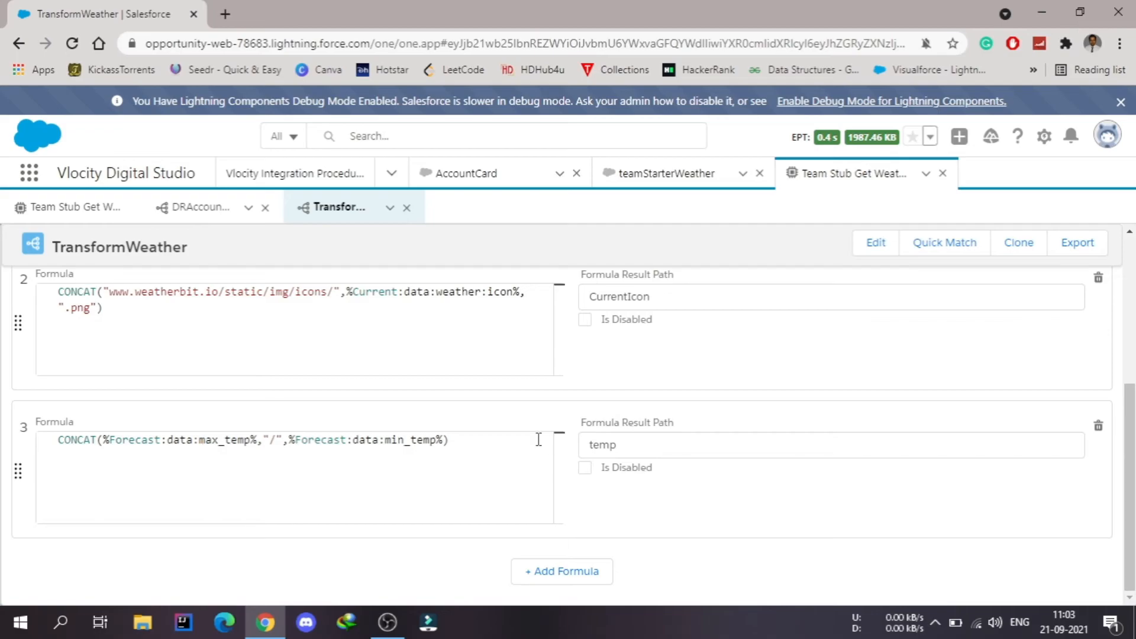
{"action": "double_click", "coordinate": [195, 441]}
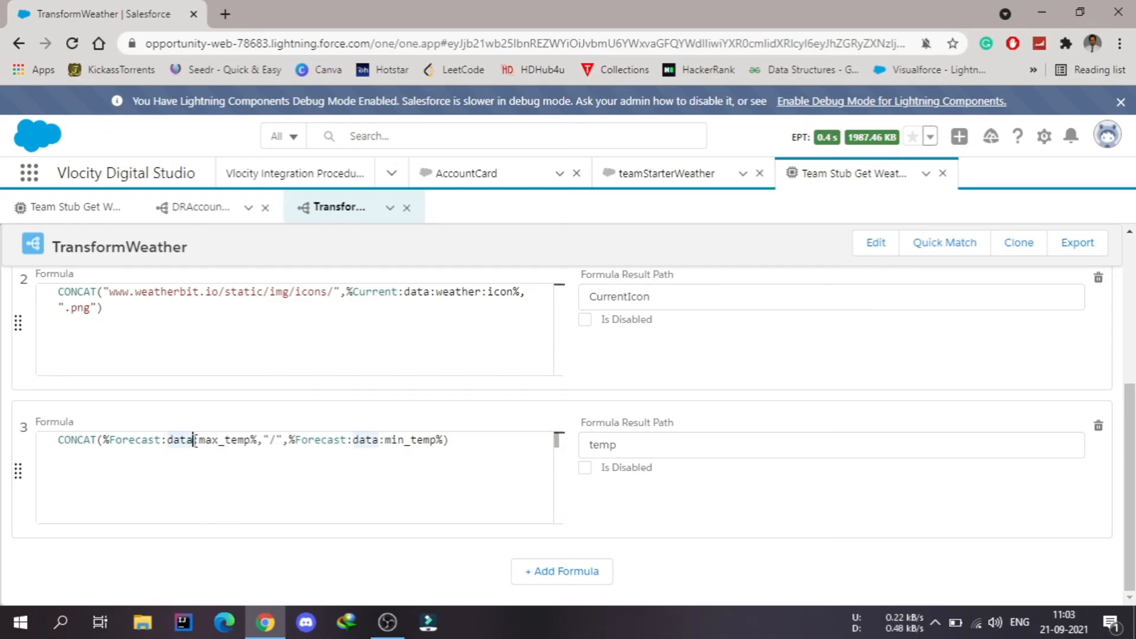
{"action": "left_click", "coordinate": [194, 441]}
{"action": "type", "text": "|"}
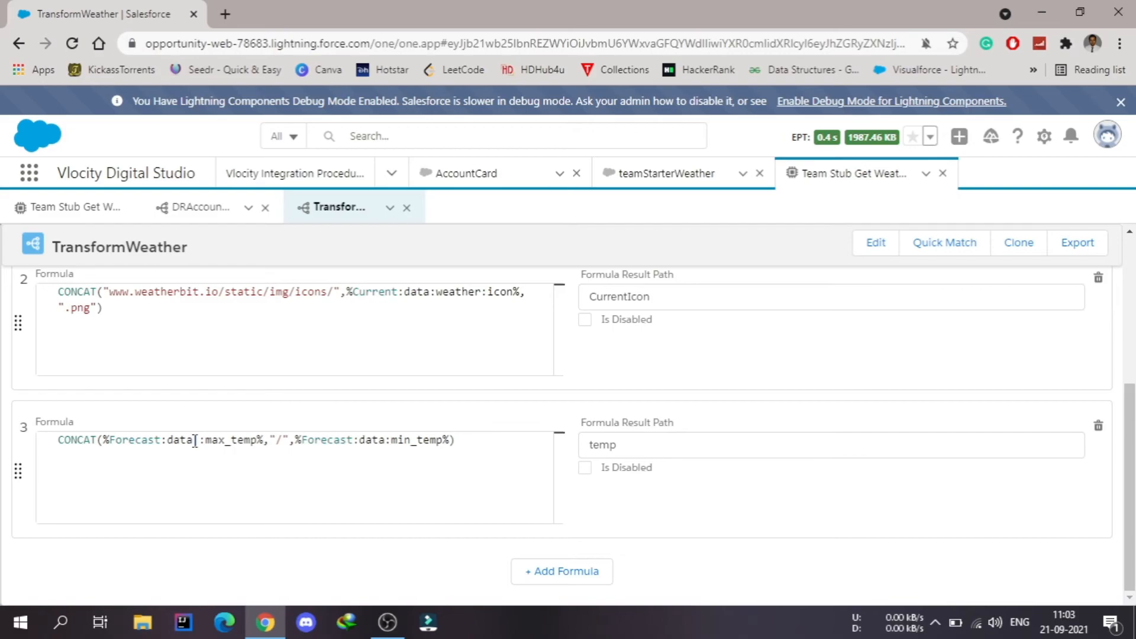
{"action": "type", "text": "1"}
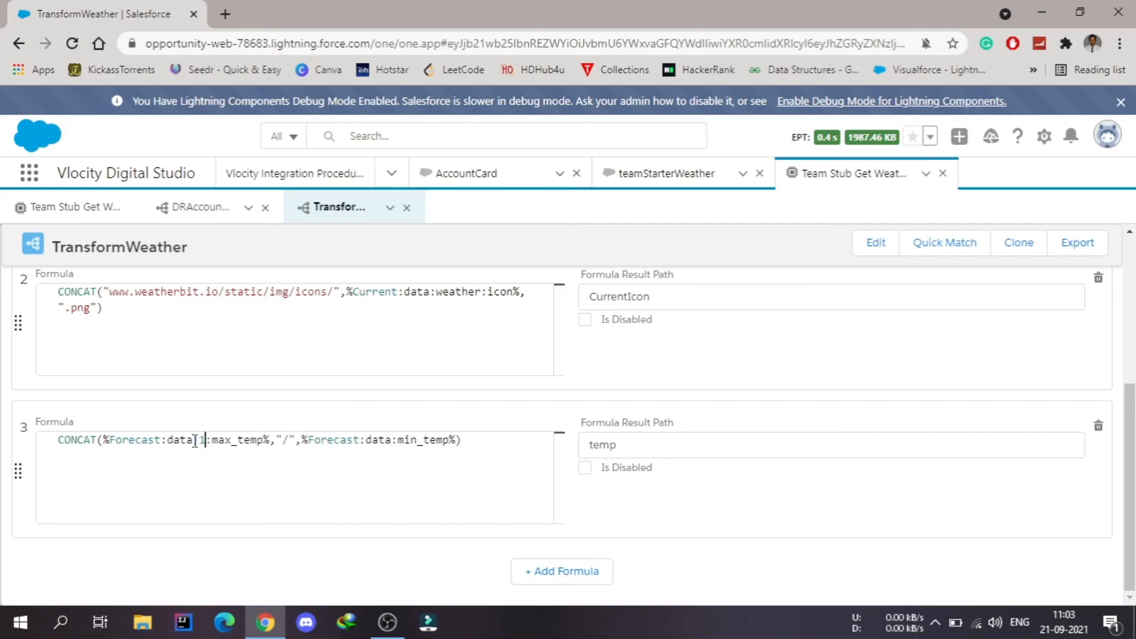
{"action": "left_click", "coordinate": [395, 440]}
{"action": "type", "text": "["}
{"action": "type", "text": "1"}
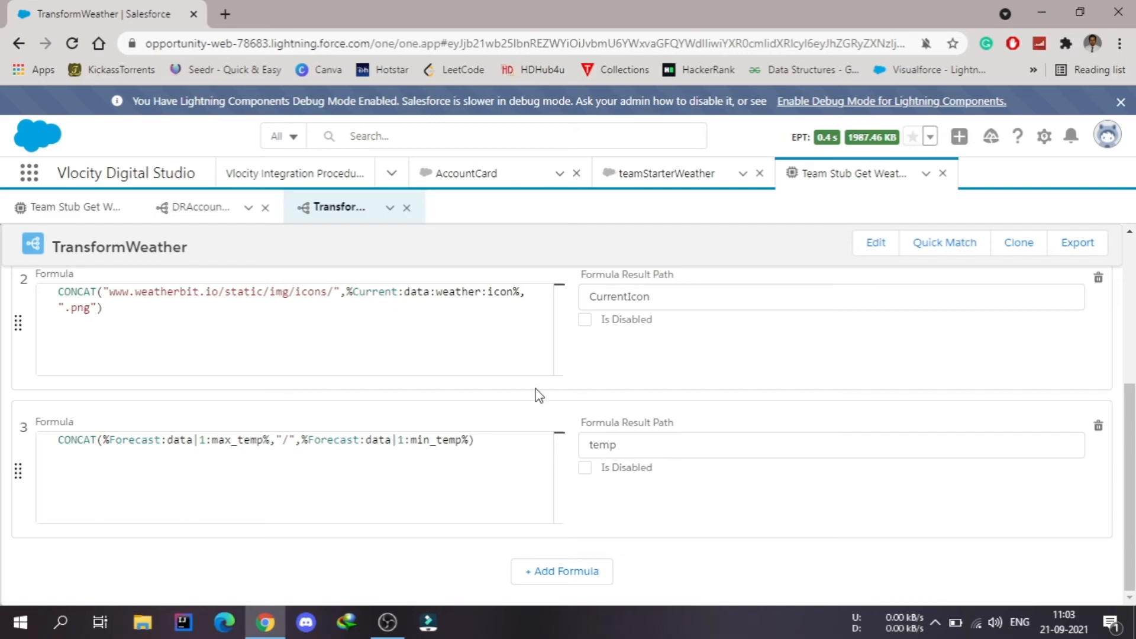
Execute the preview with the first-record temp formula and examine the HiLoTemp entry in the response
{"action": "scroll", "coordinate": [572, 394], "scroll_direction": "up", "scroll_amount": 5}
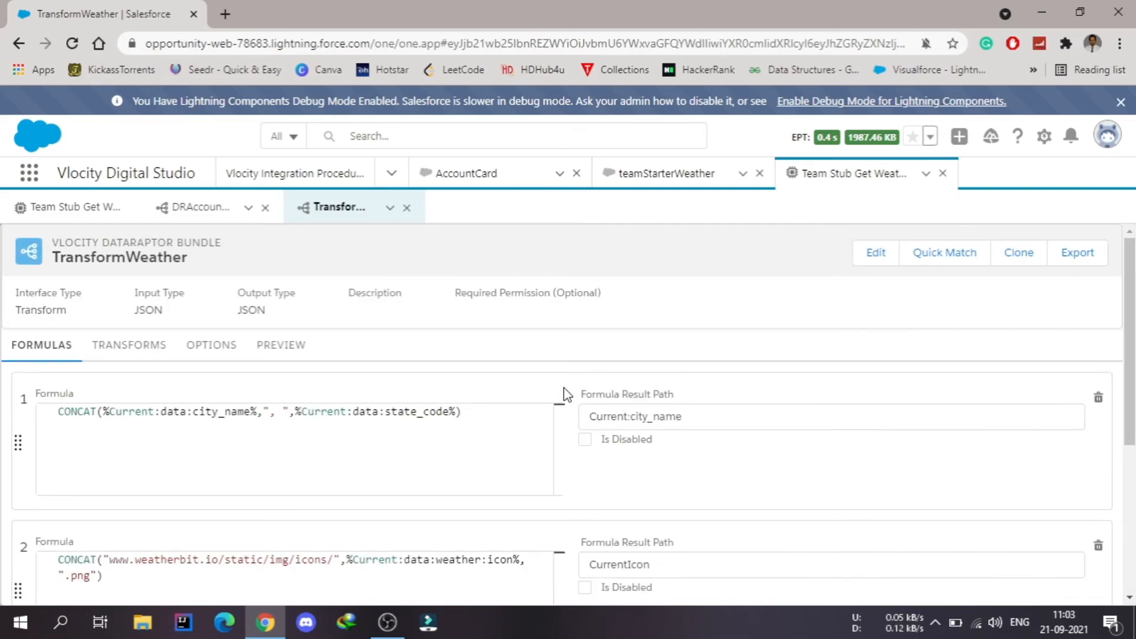
{"action": "left_click", "coordinate": [288, 349]}
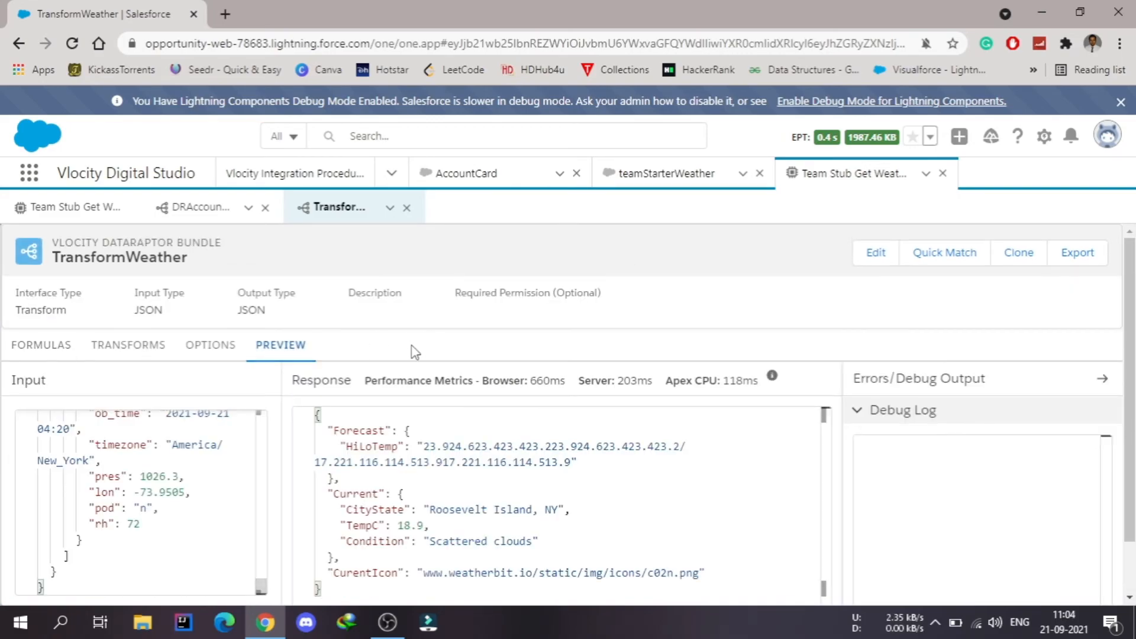
{"action": "scroll", "coordinate": [280, 439], "scroll_direction": "down", "scroll_amount": 1}
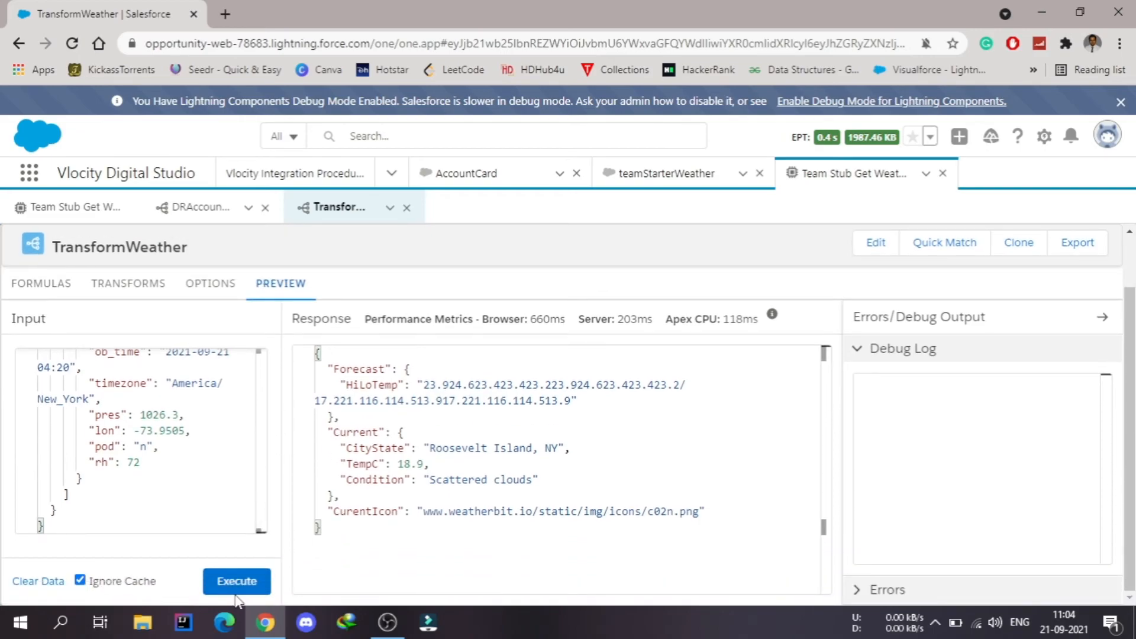
{"action": "left_click", "coordinate": [237, 583]}
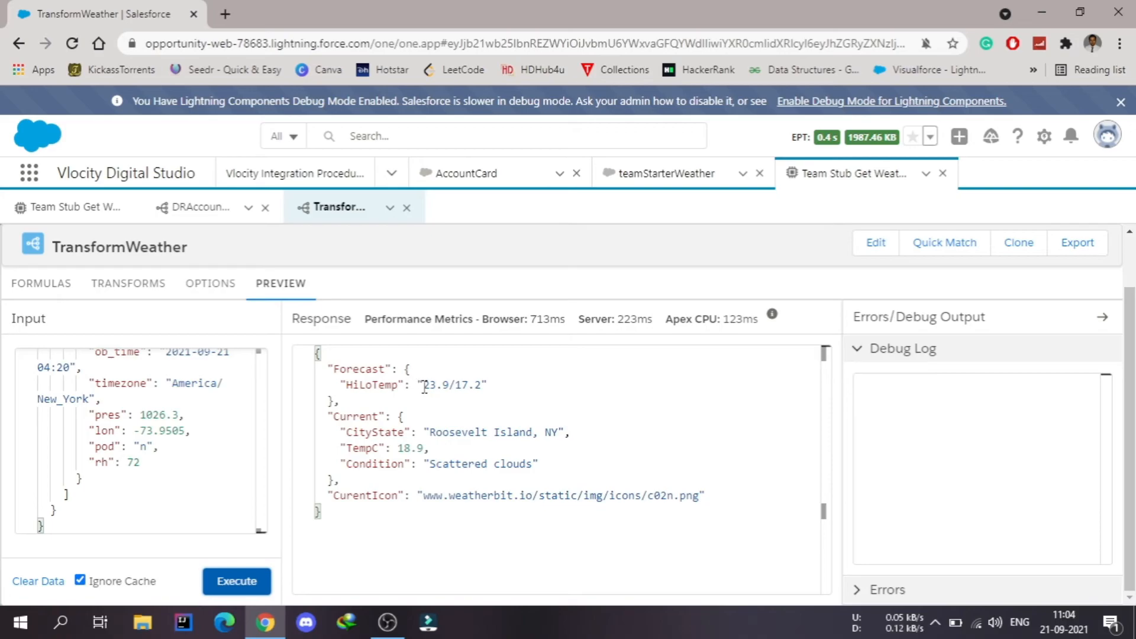
{"action": "mouse_move", "coordinate": [427, 388]}
{"action": "left_mouse_down"}
{"action": "mouse_move", "coordinate": [497, 385]}
{"action": "mouse_move", "coordinate": [423, 385]}
{"action": "left_mouse_up"}
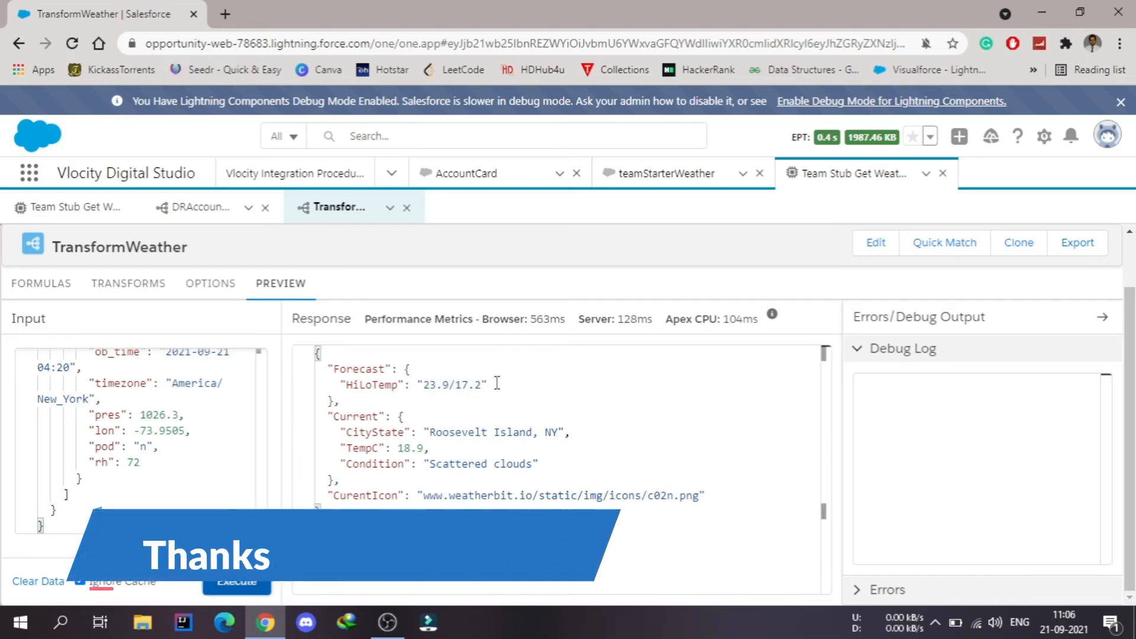
{"action": "left_click_drag", "start_coordinate": [491, 385], "coordinate": [342, 381]}
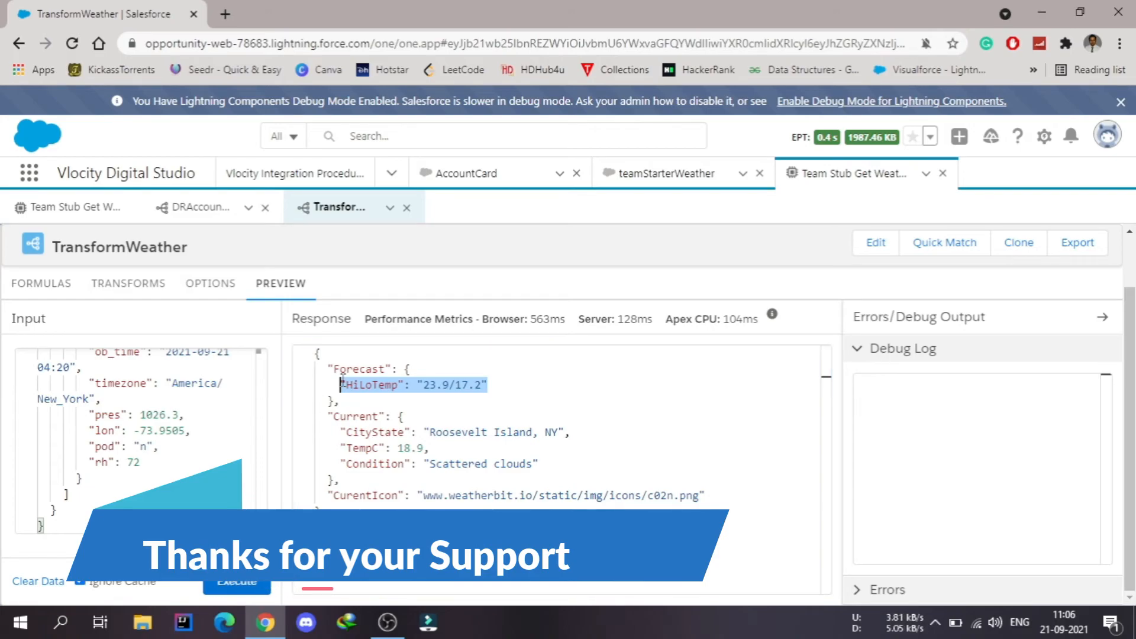
Review the three TransformWeather formulas, the preview response and the list of transform mappings
{"action": "left_click", "coordinate": [36, 283]}
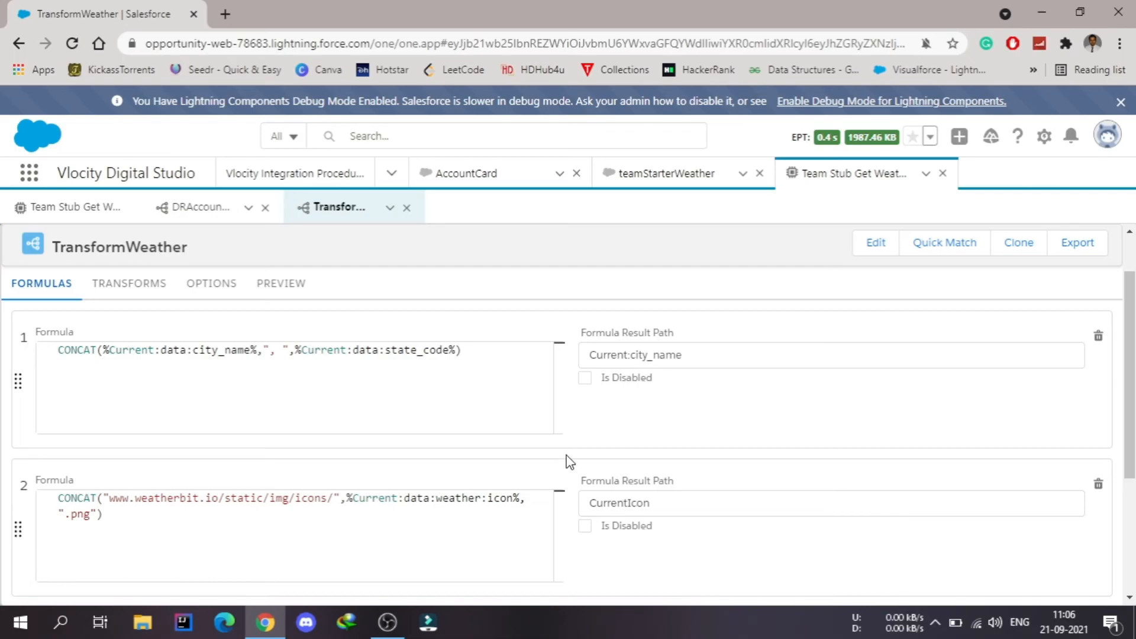
{"action": "scroll", "coordinate": [568, 462], "scroll_direction": "down", "scroll_amount": 4}
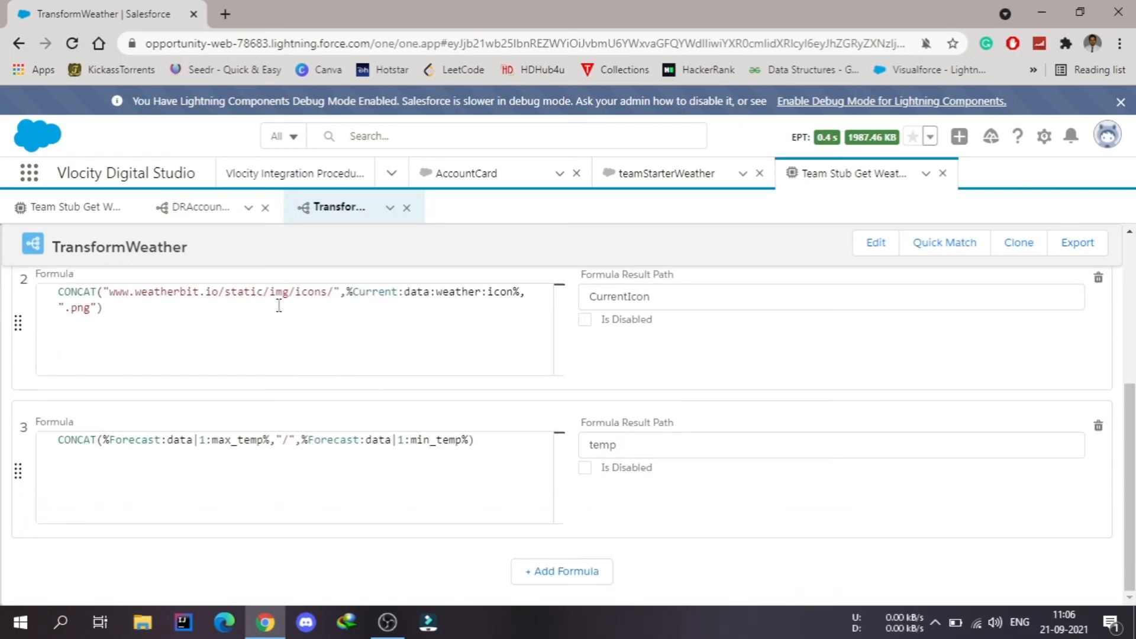
{"action": "scroll", "coordinate": [574, 333], "scroll_direction": "up", "scroll_amount": 5}
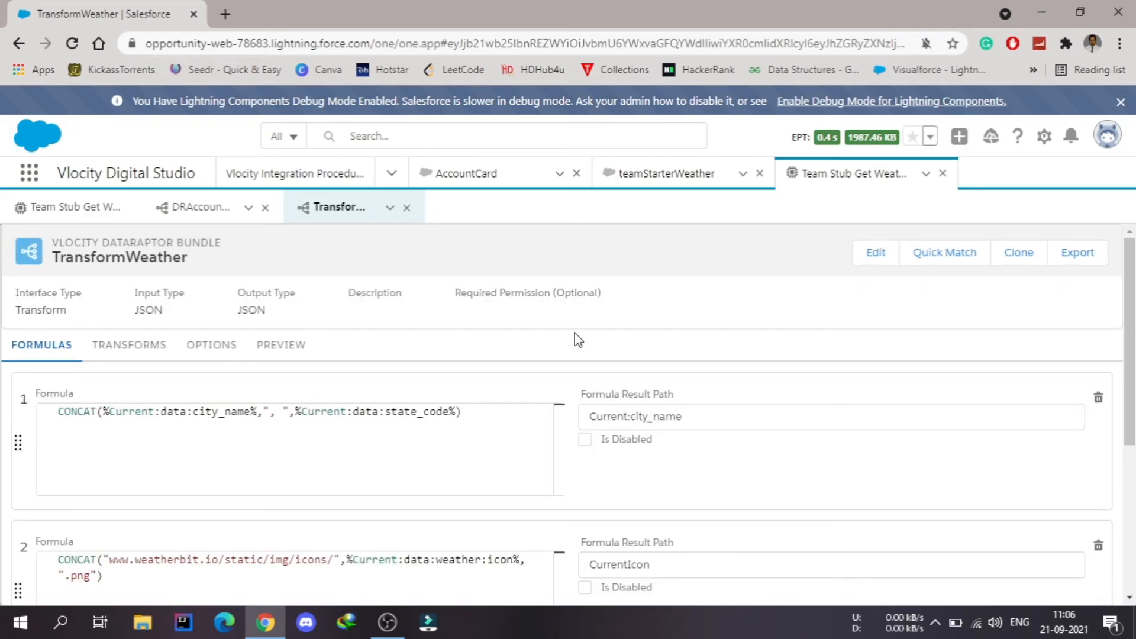
{"action": "left_click", "coordinate": [267, 360]}
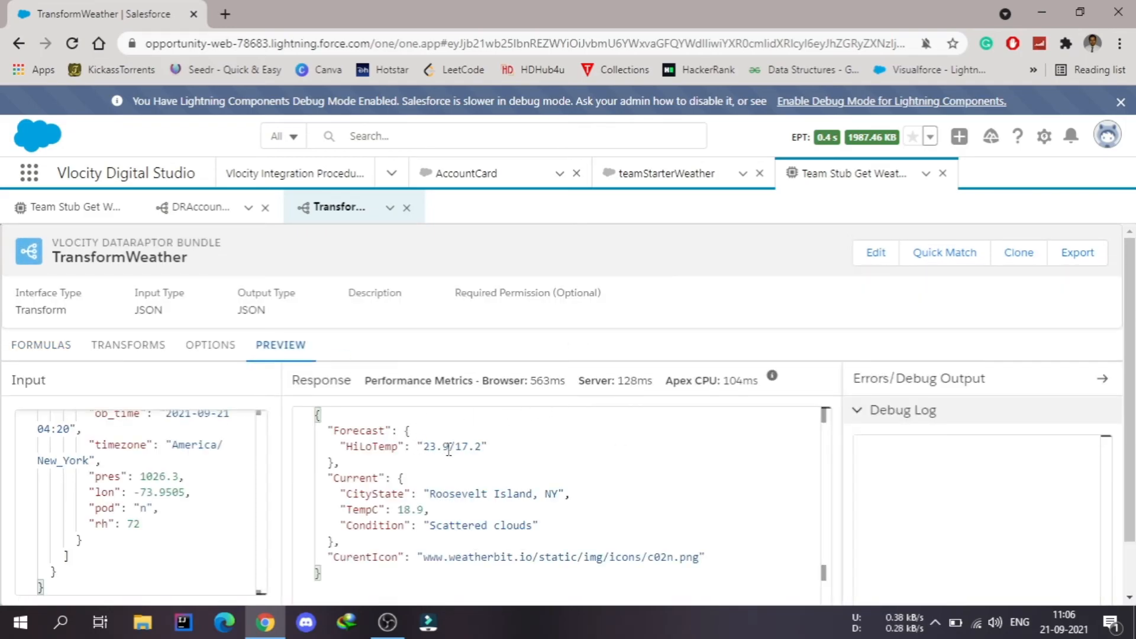
{"action": "left_click", "coordinate": [137, 348]}
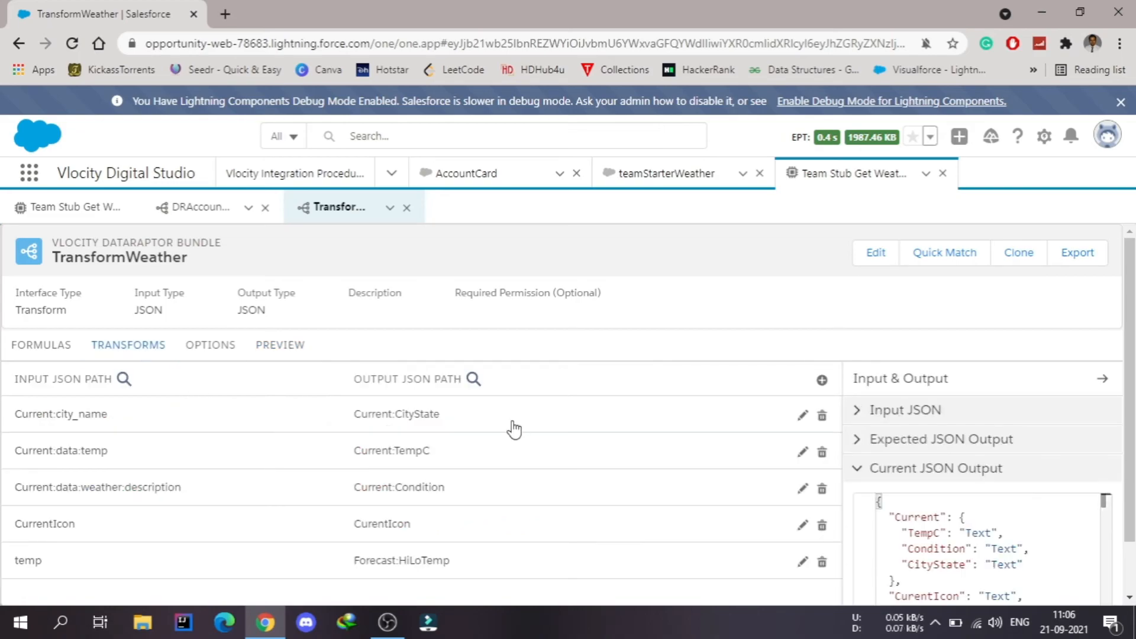
Add a transform mapping from Forecast:data:weather:description to the output path Forecast:condition
{"action": "left_click", "coordinate": [823, 381]}
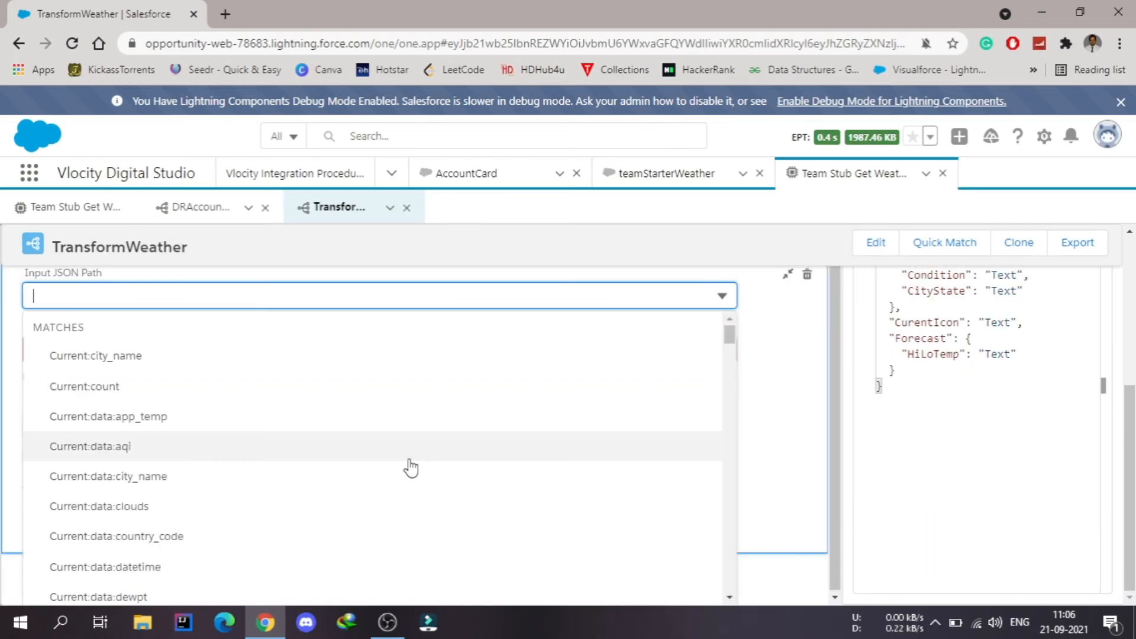
{"action": "type", "text": "desct"}
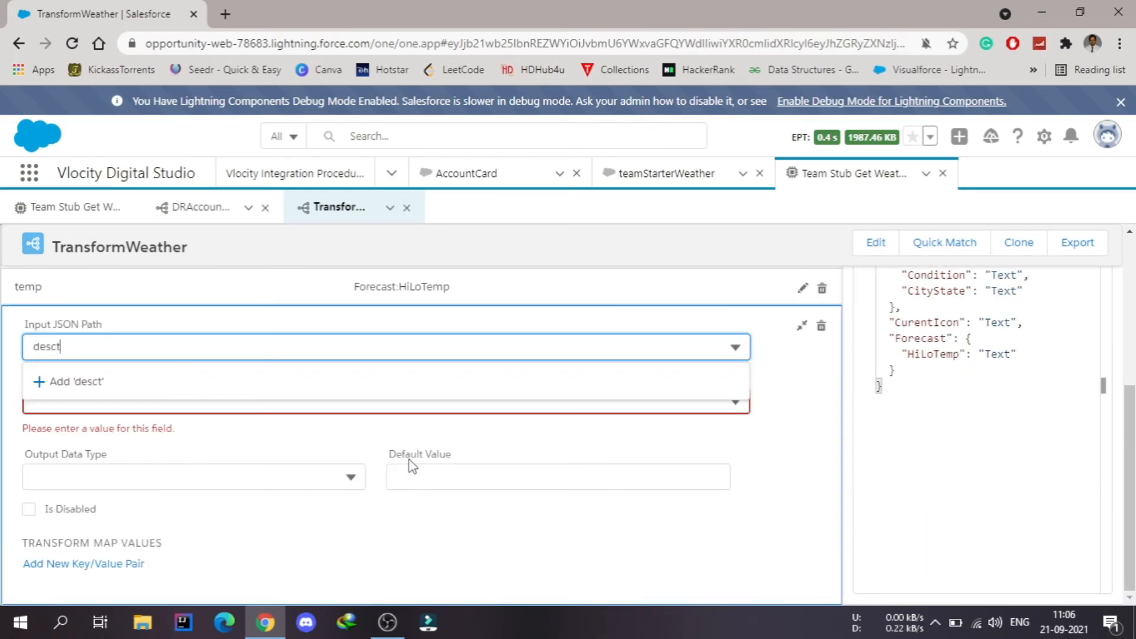
{"action": "key", "text": "BackSpace"}
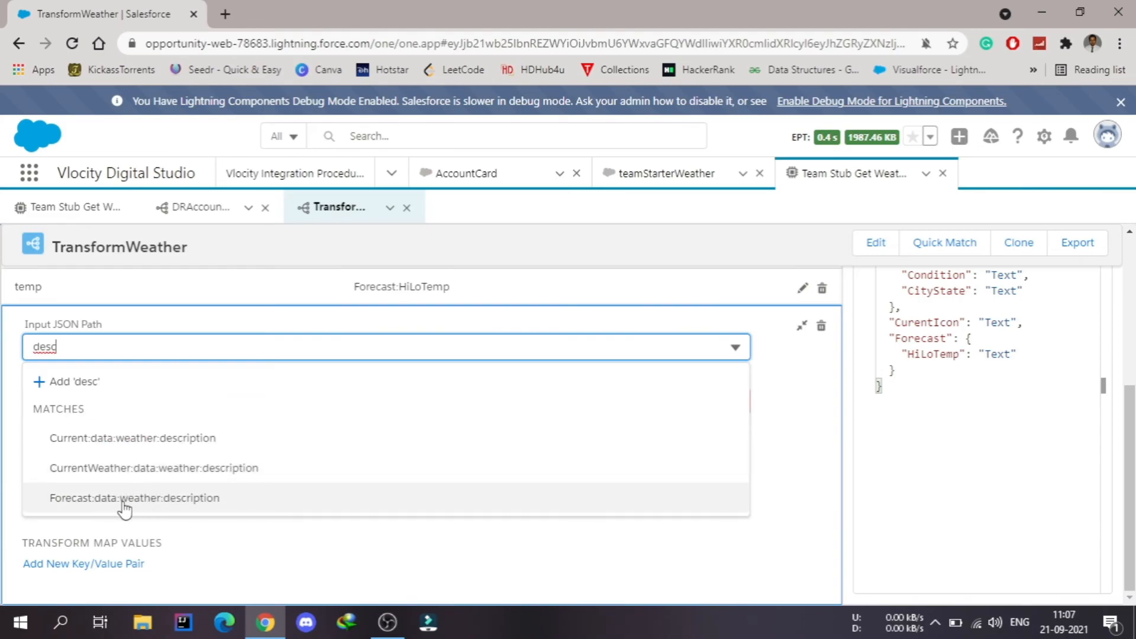
{"action": "left_click", "coordinate": [167, 507]}
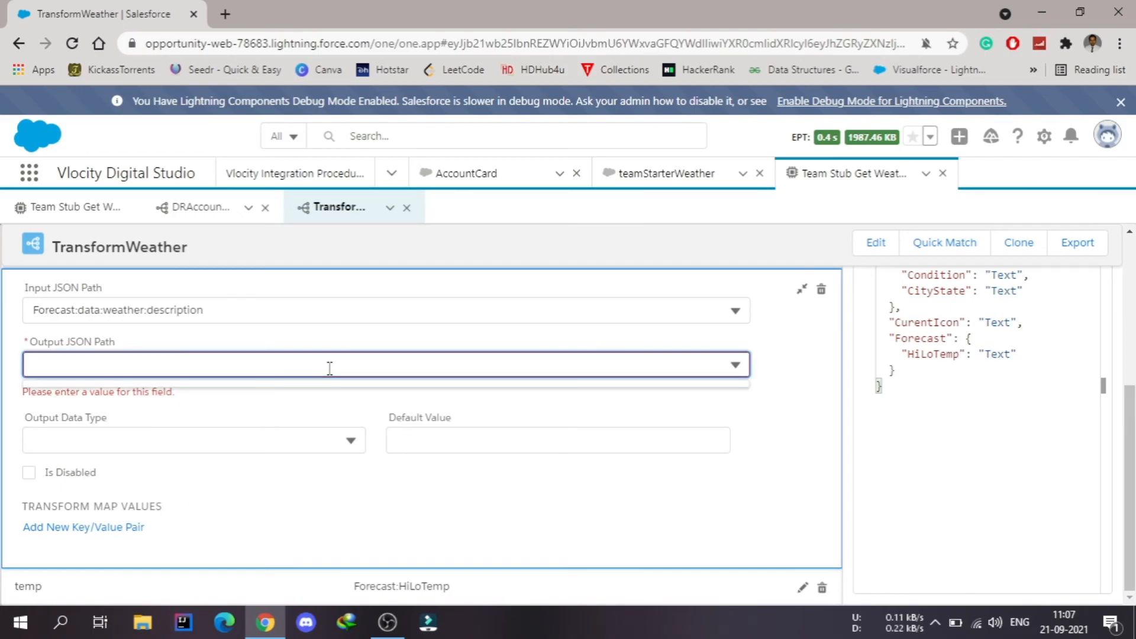
{"action": "type", "text": "Forecast:"}
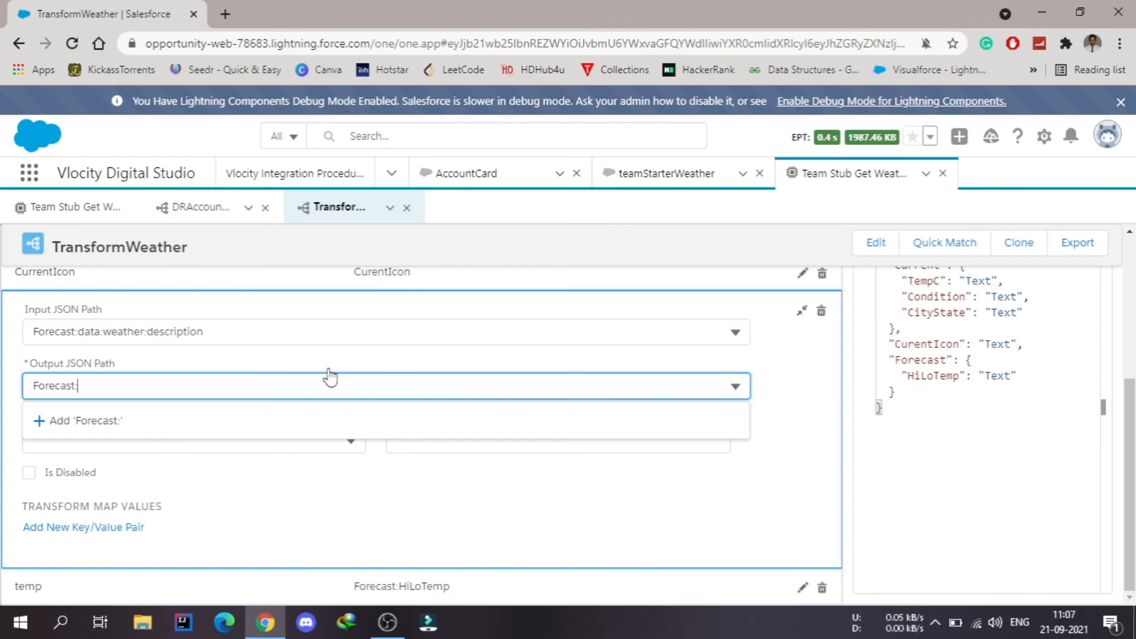
{"action": "type", "text": "condition"}
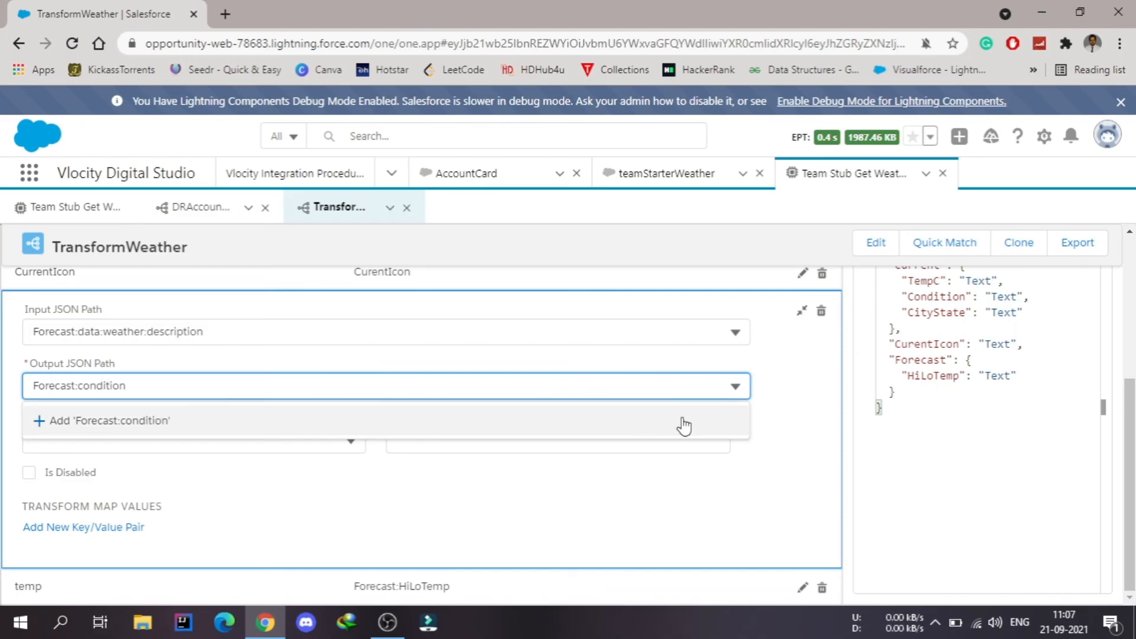
{"action": "key", "text": "Return"}
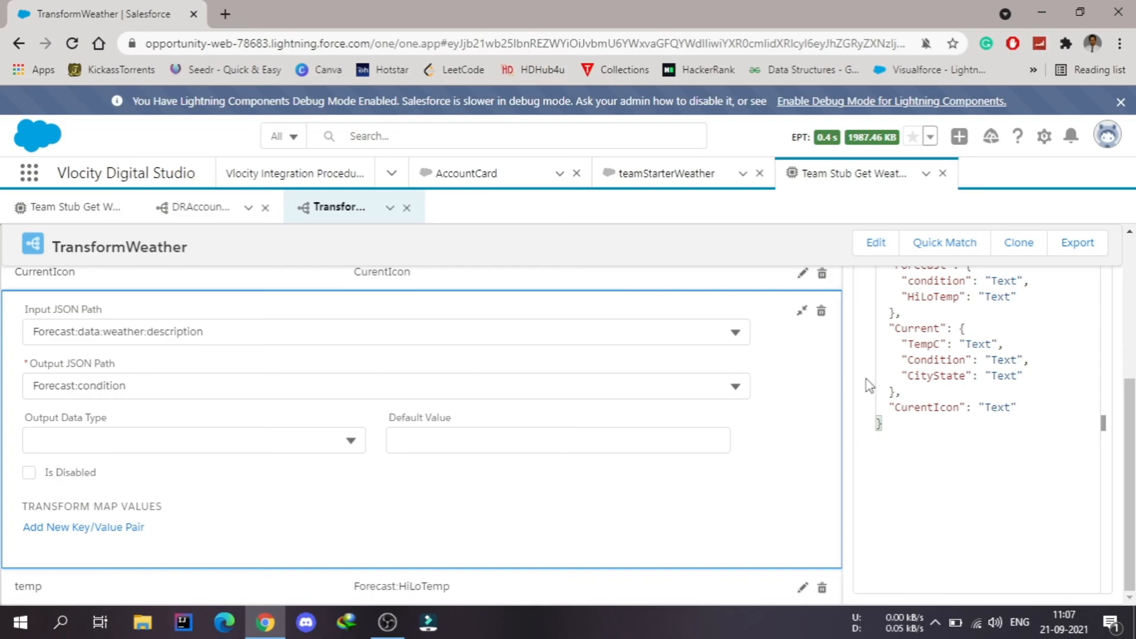
Execute the preview with the new condition mapping and examine the HiLoTemp and condition values of the Forecast entries in the response
{"action": "scroll", "coordinate": [824, 403], "scroll_direction": "up", "scroll_amount": 5}
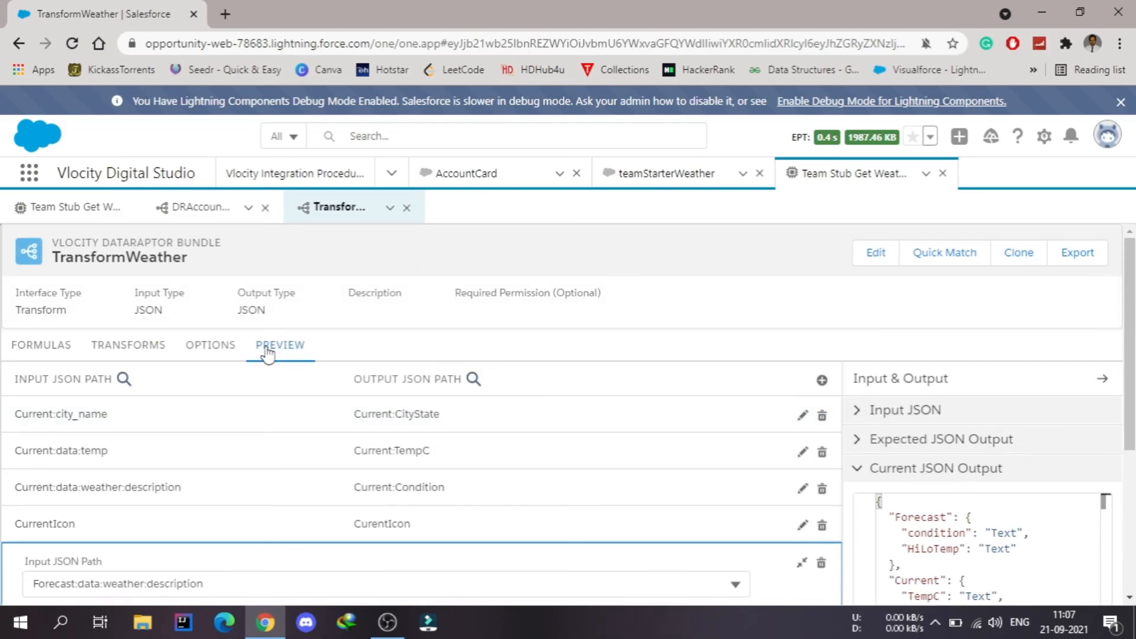
{"action": "left_click", "coordinate": [267, 354]}
{"action": "scroll", "coordinate": [284, 503], "scroll_direction": "down", "scroll_amount": 1}
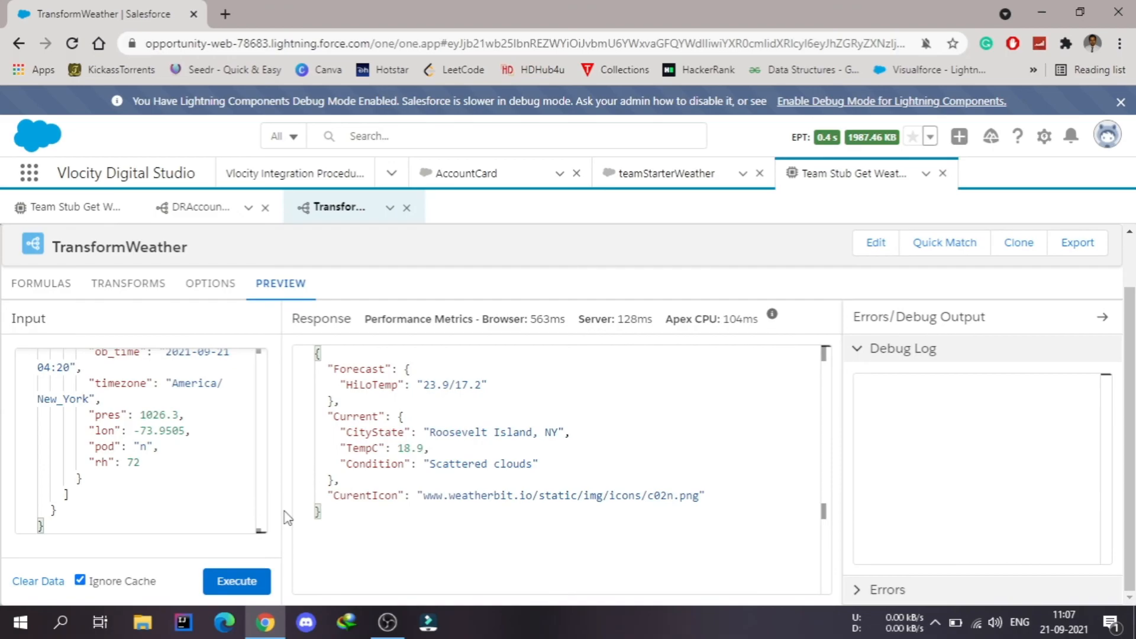
{"action": "left_click", "coordinate": [247, 580]}
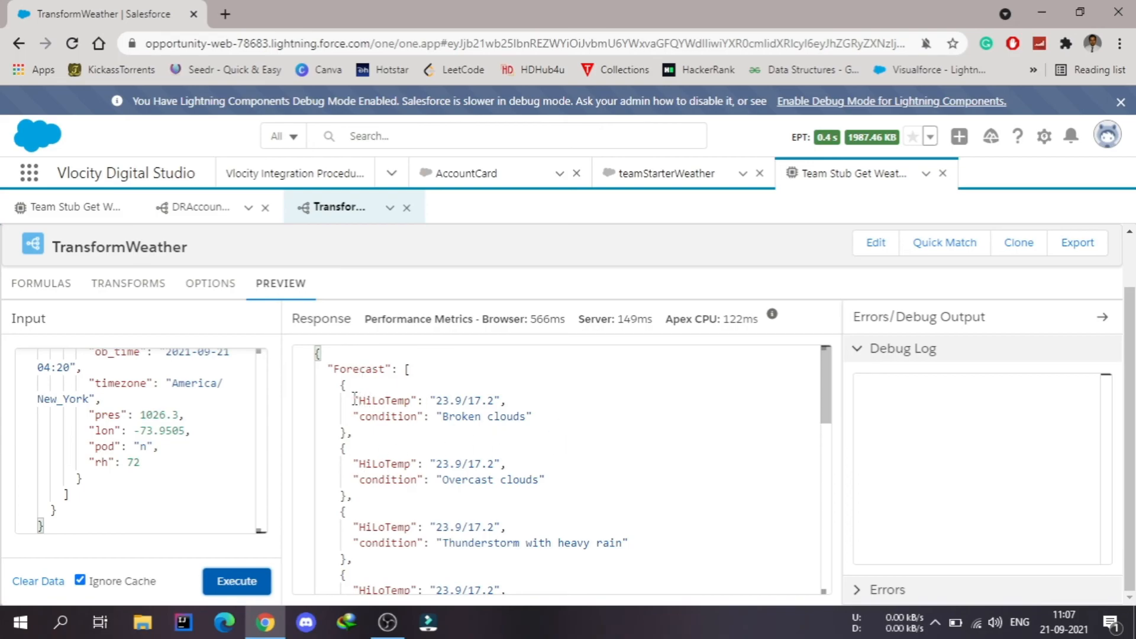
{"action": "left_click_drag", "start_coordinate": [355, 400], "coordinate": [501, 401]}
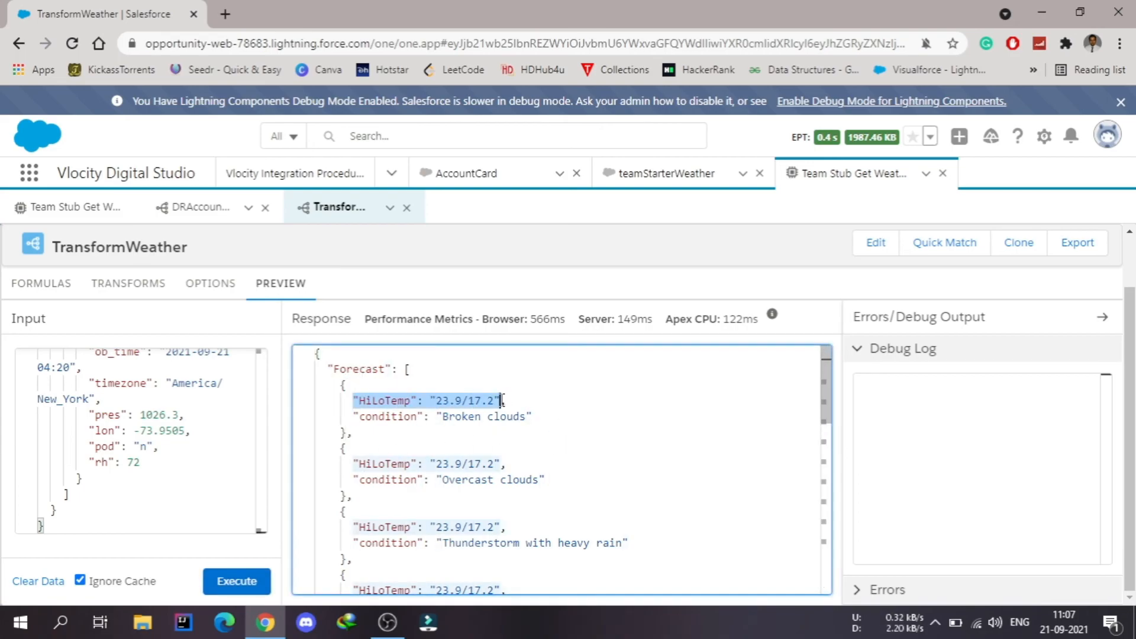
{"action": "scroll", "coordinate": [636, 534], "scroll_direction": "down", "scroll_amount": 1}
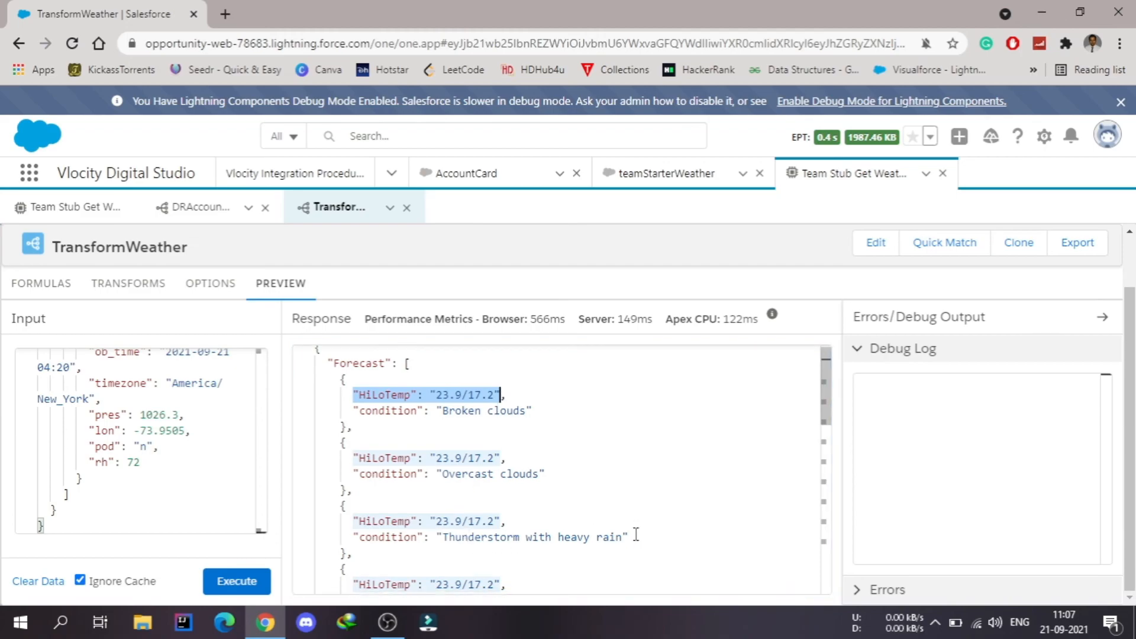
{"action": "scroll", "coordinate": [635, 535], "scroll_direction": "down", "scroll_amount": 3}
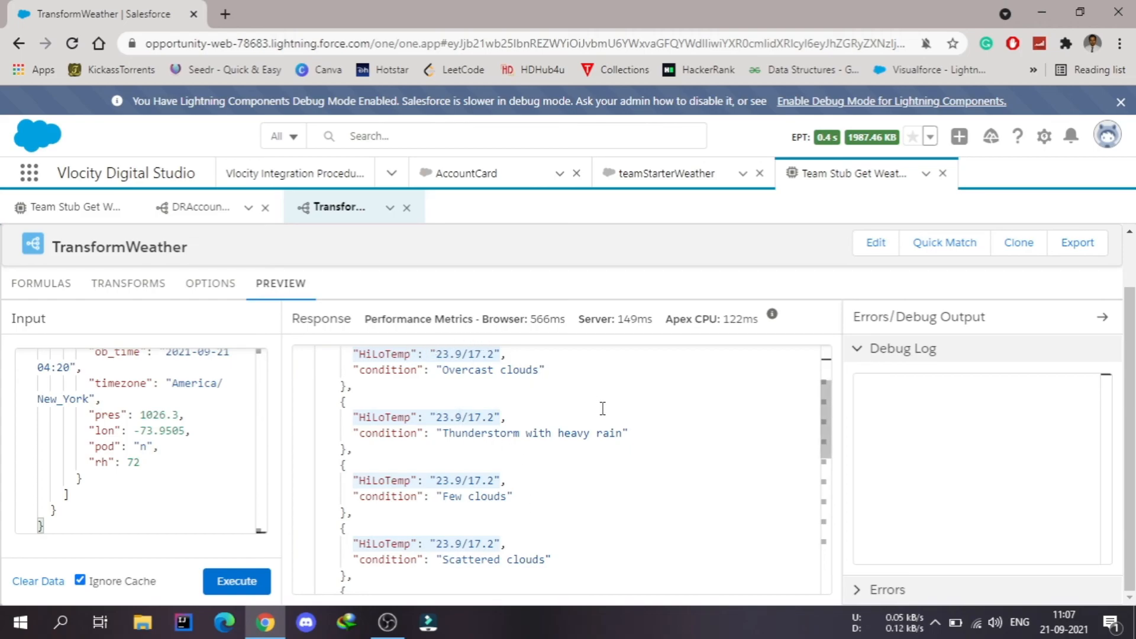
{"action": "scroll", "coordinate": [602, 408], "scroll_direction": "up", "scroll_amount": 3}
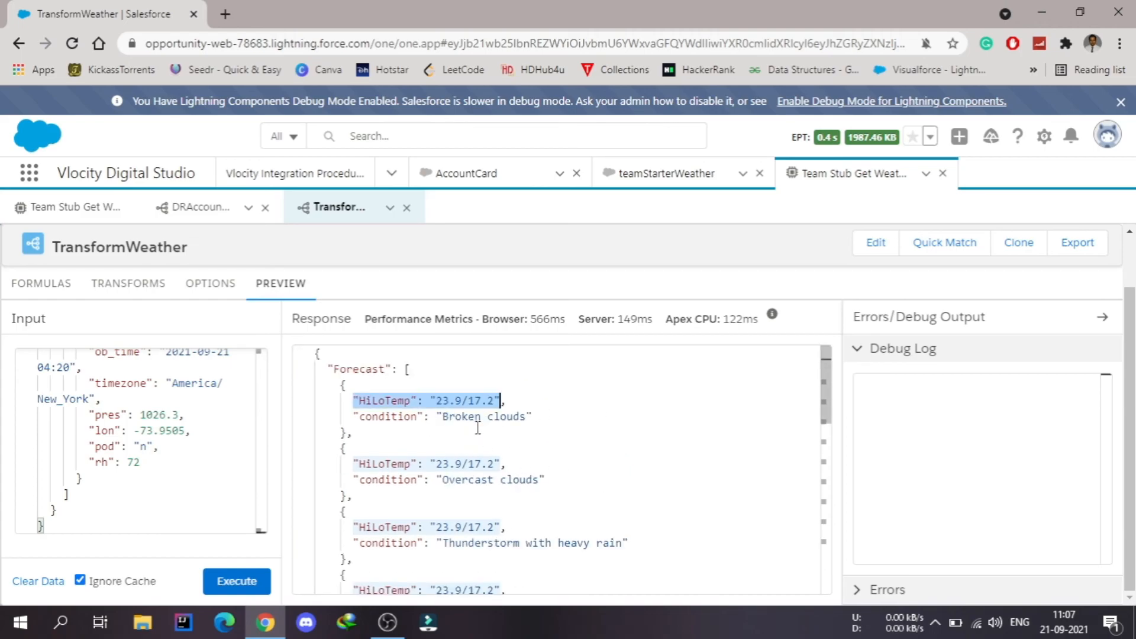
{"action": "scroll", "coordinate": [516, 433], "scroll_direction": "down", "scroll_amount": 2}
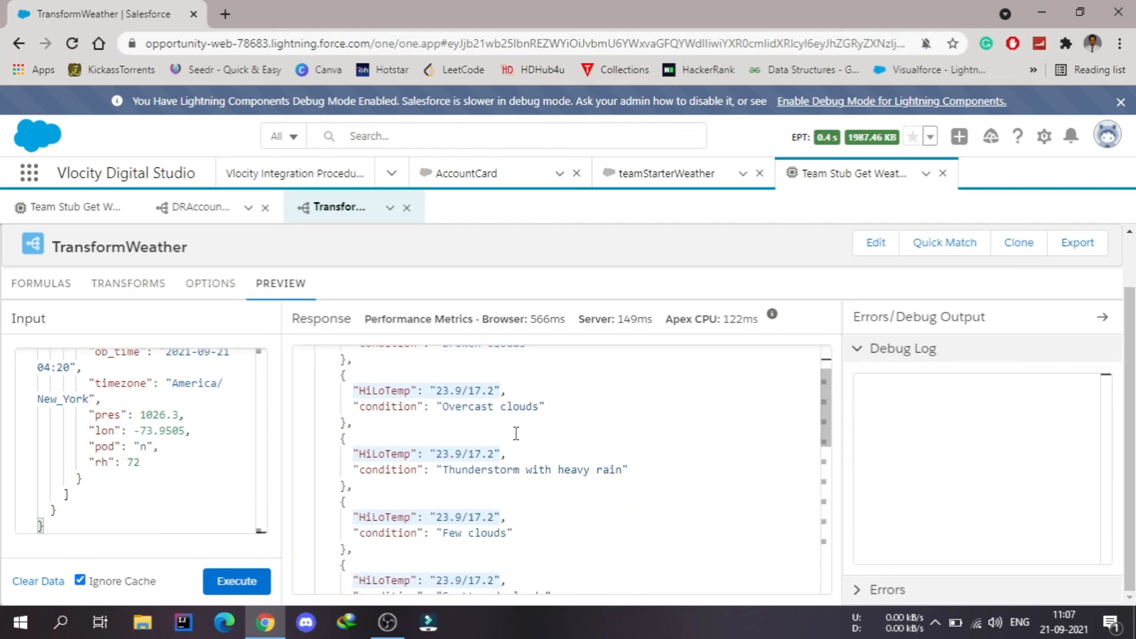
{"action": "scroll", "coordinate": [525, 469], "scroll_direction": "down", "scroll_amount": 3}
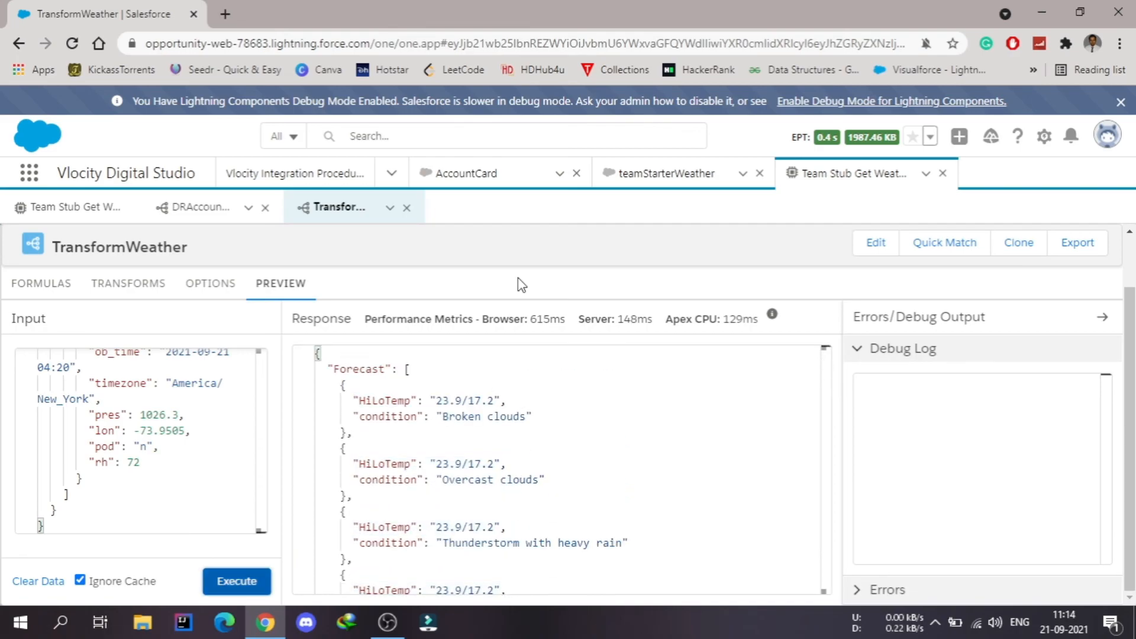
Check the transform mappings and add a blank fourth formula below the temp formula
{"action": "left_click", "coordinate": [51, 289]}
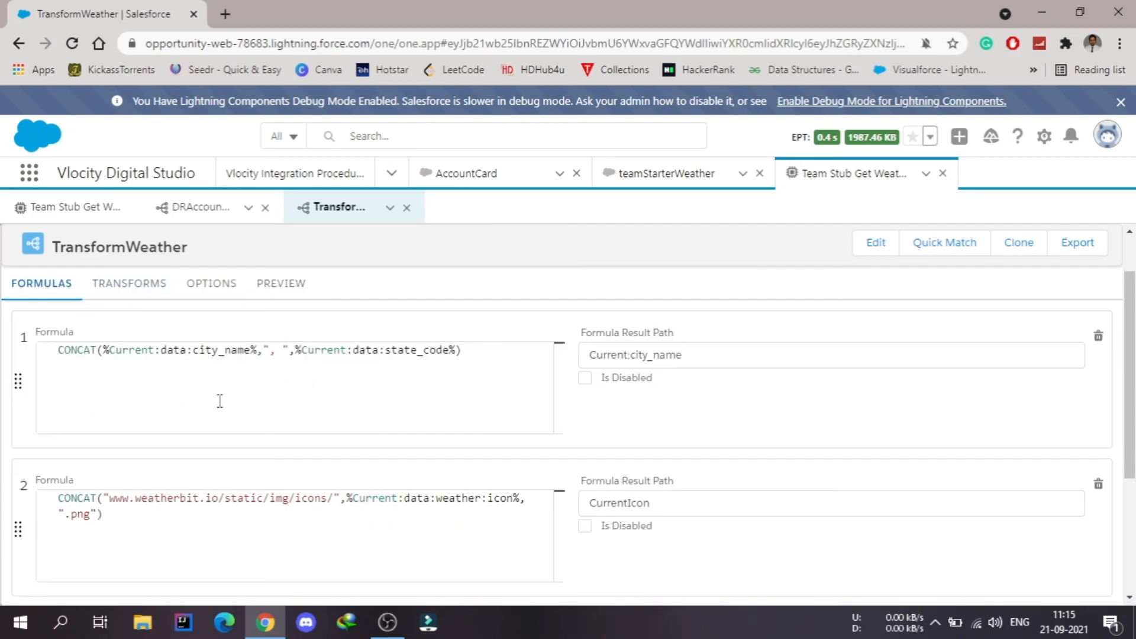
{"action": "left_click", "coordinate": [131, 290]}
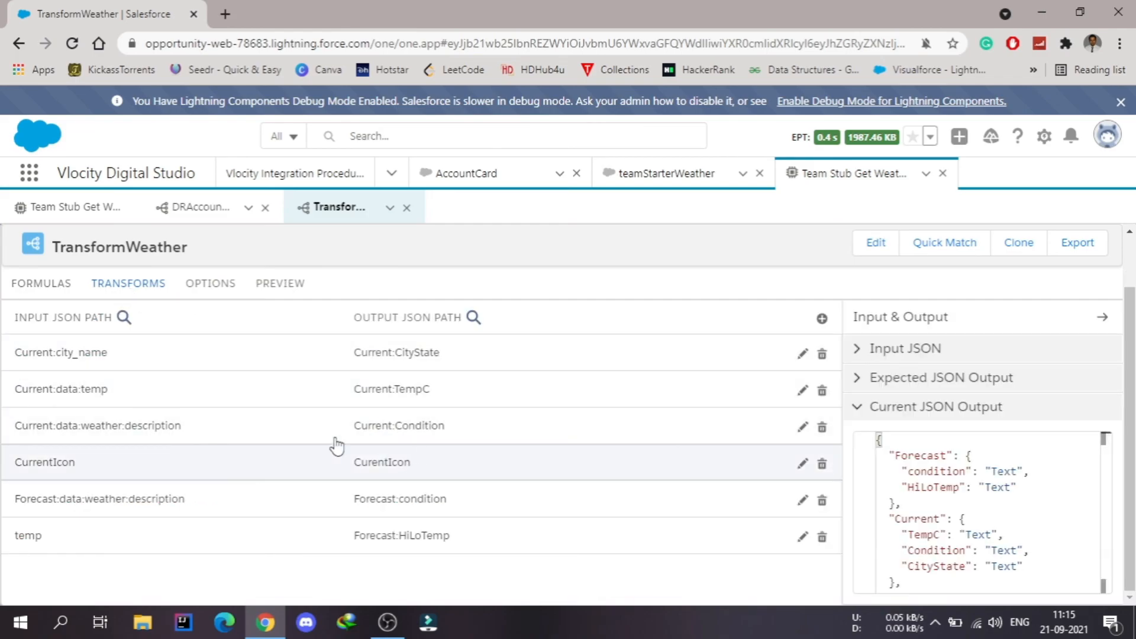
{"action": "left_click", "coordinate": [40, 288]}
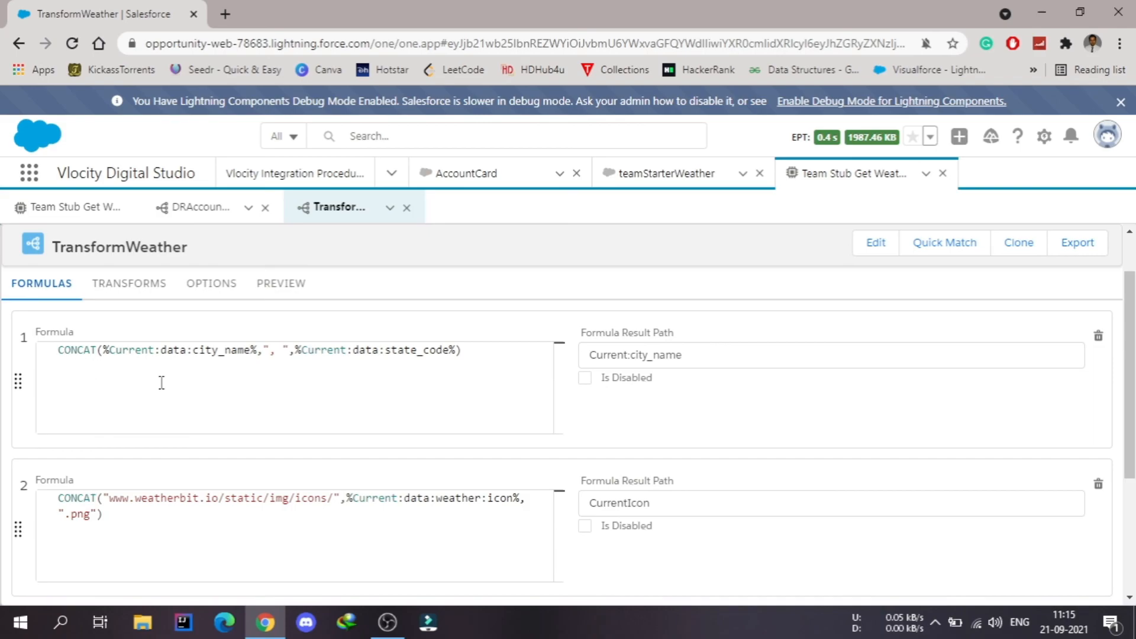
{"action": "scroll", "coordinate": [568, 406], "scroll_direction": "down", "scroll_amount": 3}
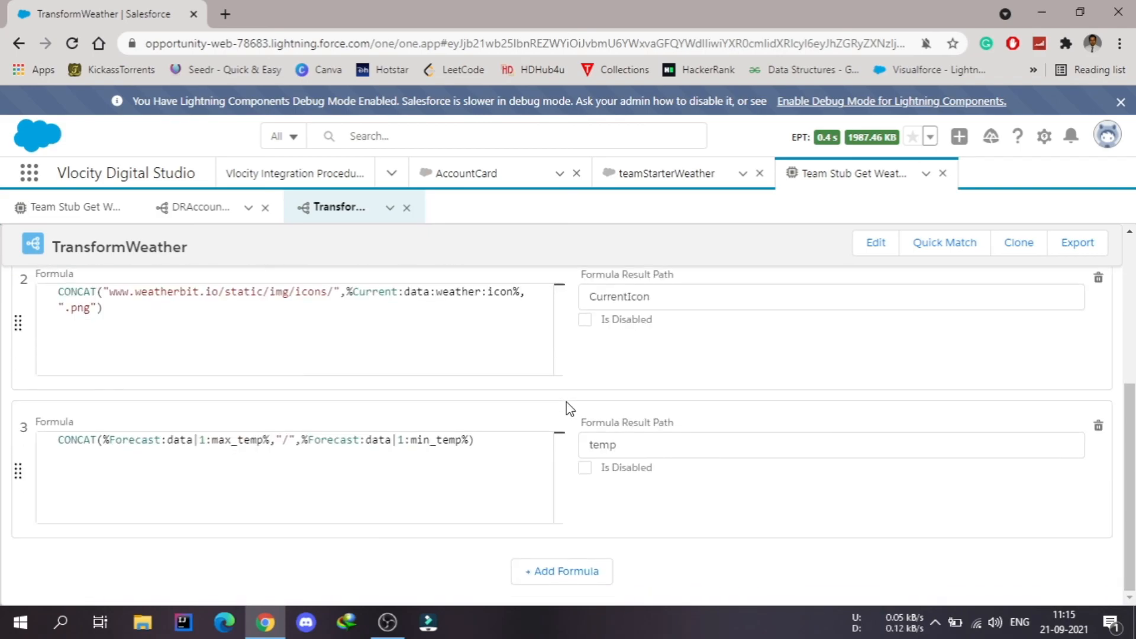
{"action": "left_click", "coordinate": [557, 586]}
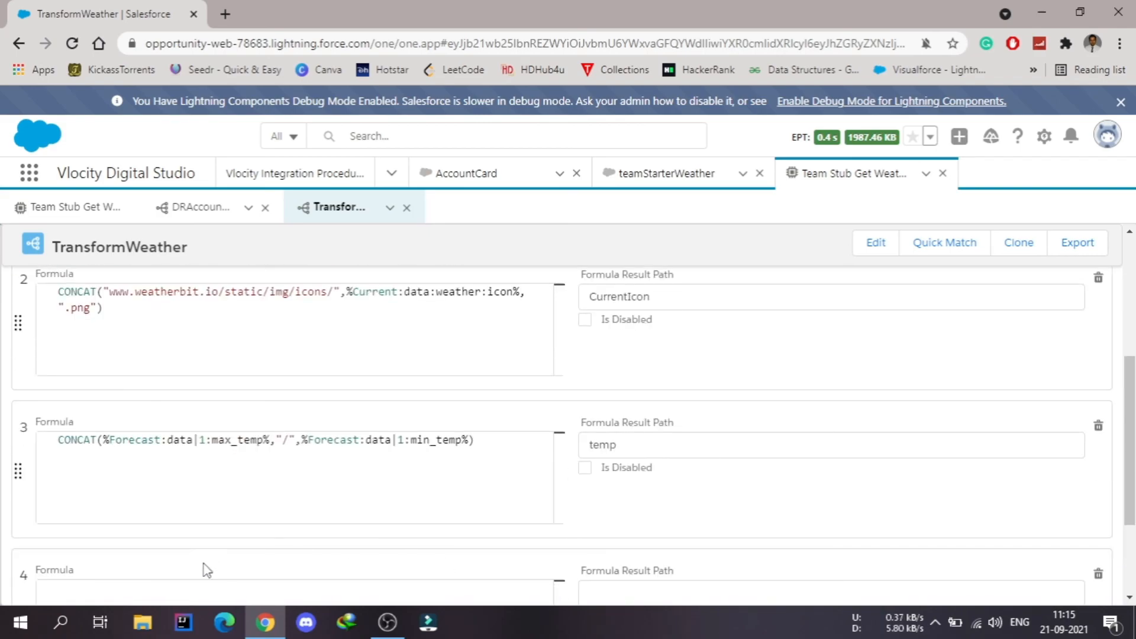
{"action": "scroll", "coordinate": [203, 570], "scroll_direction": "down", "scroll_amount": 3}
{"action": "left_click", "coordinate": [259, 453]}
{"action": "type", "text": "fi"}
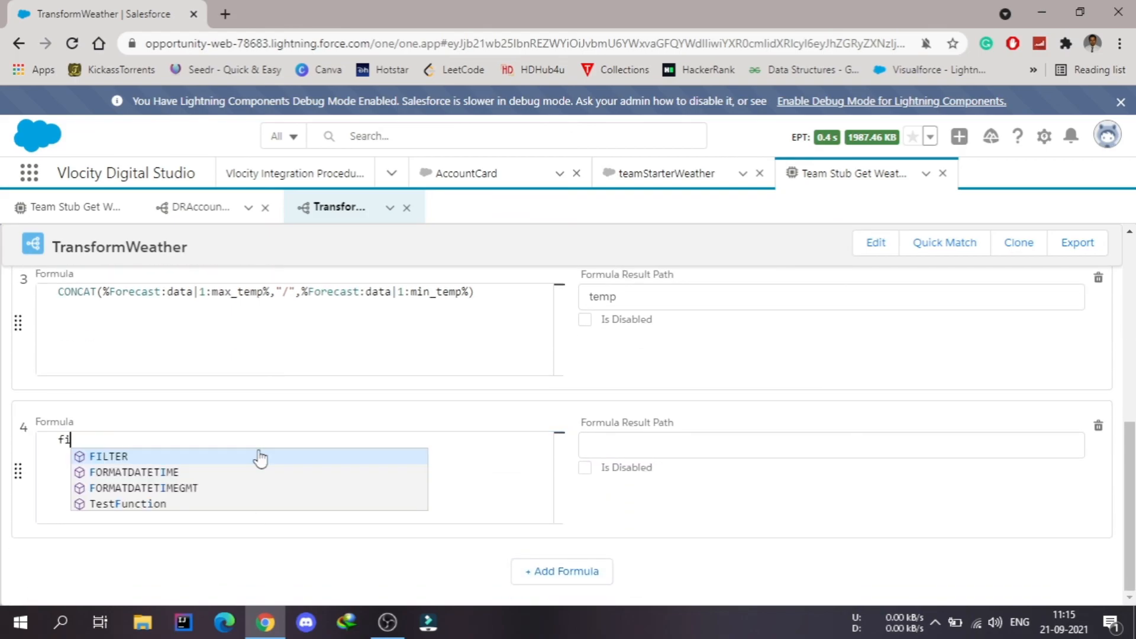
{"action": "key", "text": "BackSpace"}
{"action": "key", "text": "BackSpace"}
{"action": "type", "text": "if"}
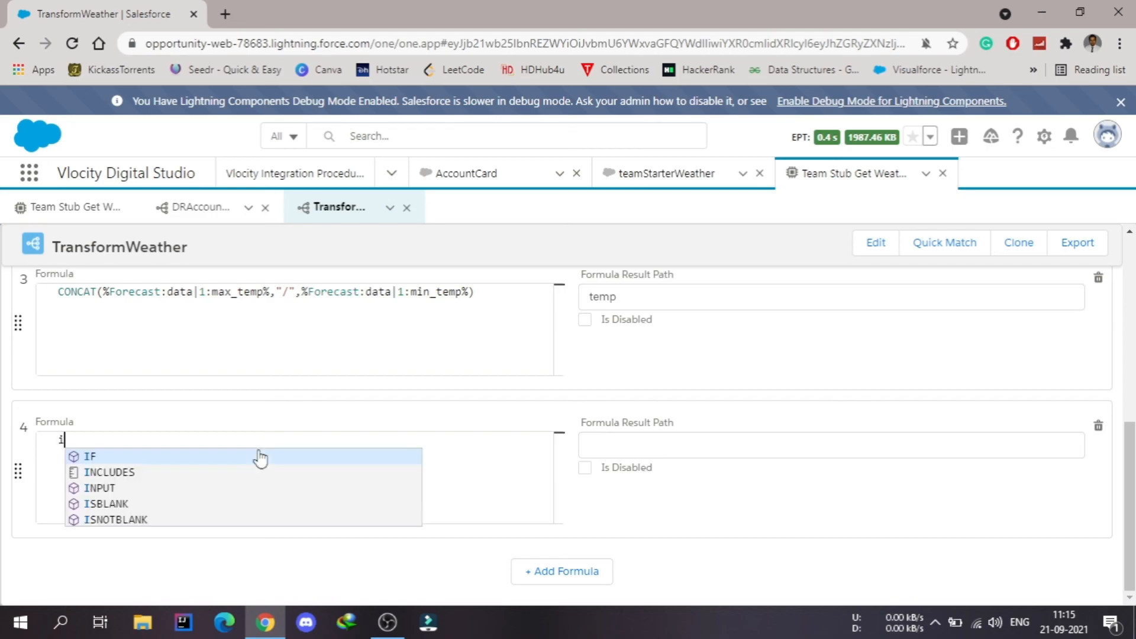
{"action": "key", "text": "BackSpace"}
{"action": "key", "text": "BackSpace"}
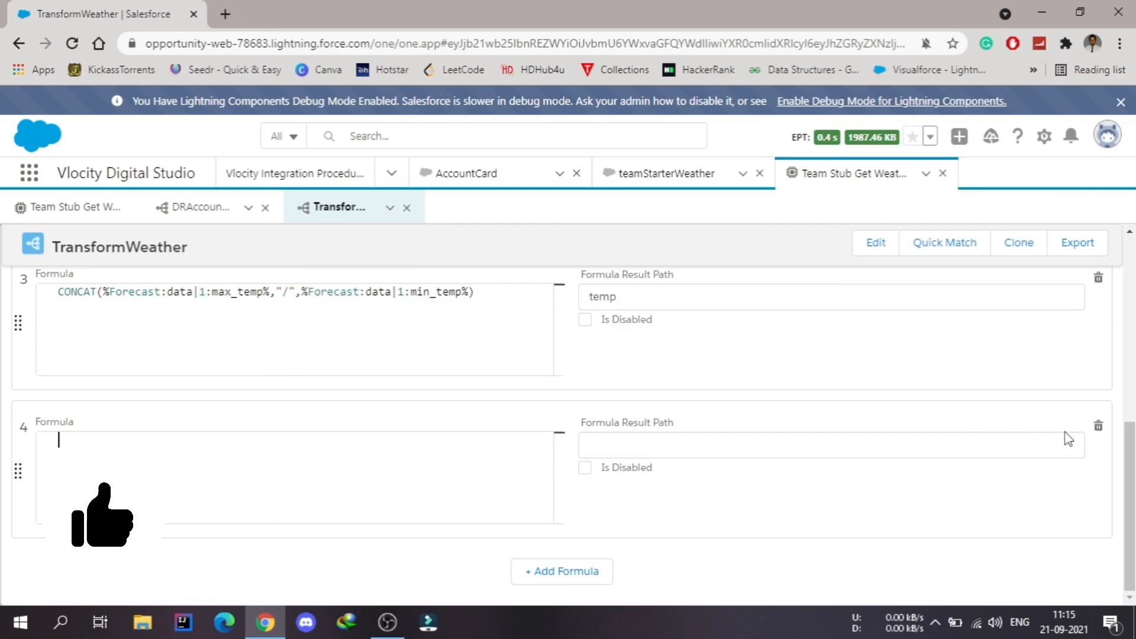
Switch to the already open teamStarterWeather FlexCard and view the layout of its Active state
{"action": "scroll", "coordinate": [599, 355], "scroll_direction": "up", "scroll_amount": 10}
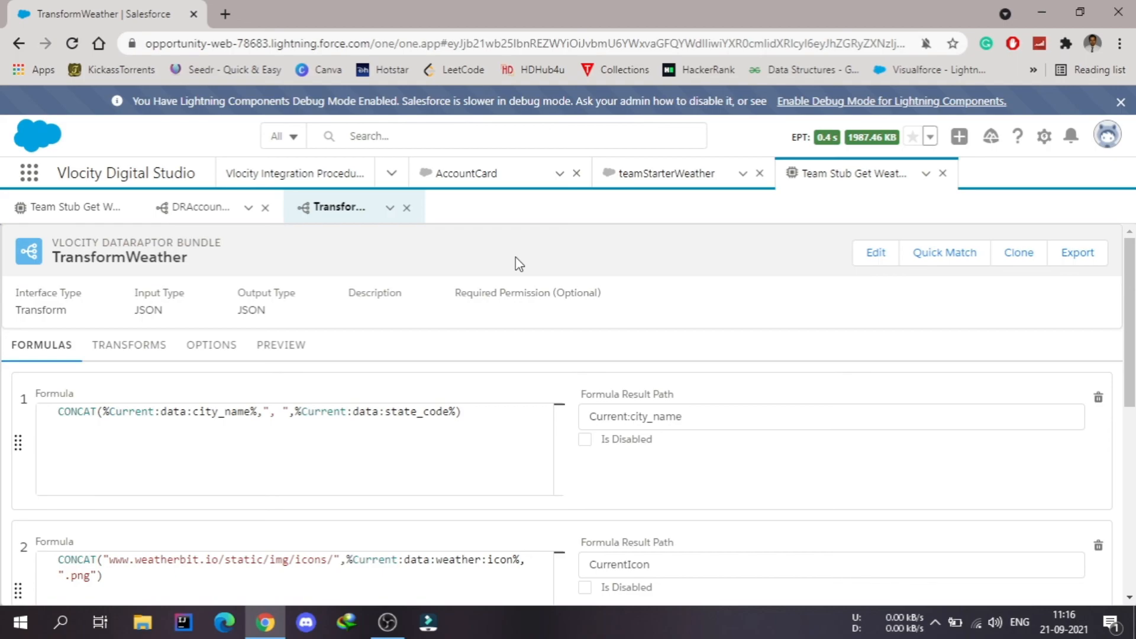
{"action": "left_click", "coordinate": [668, 178]}
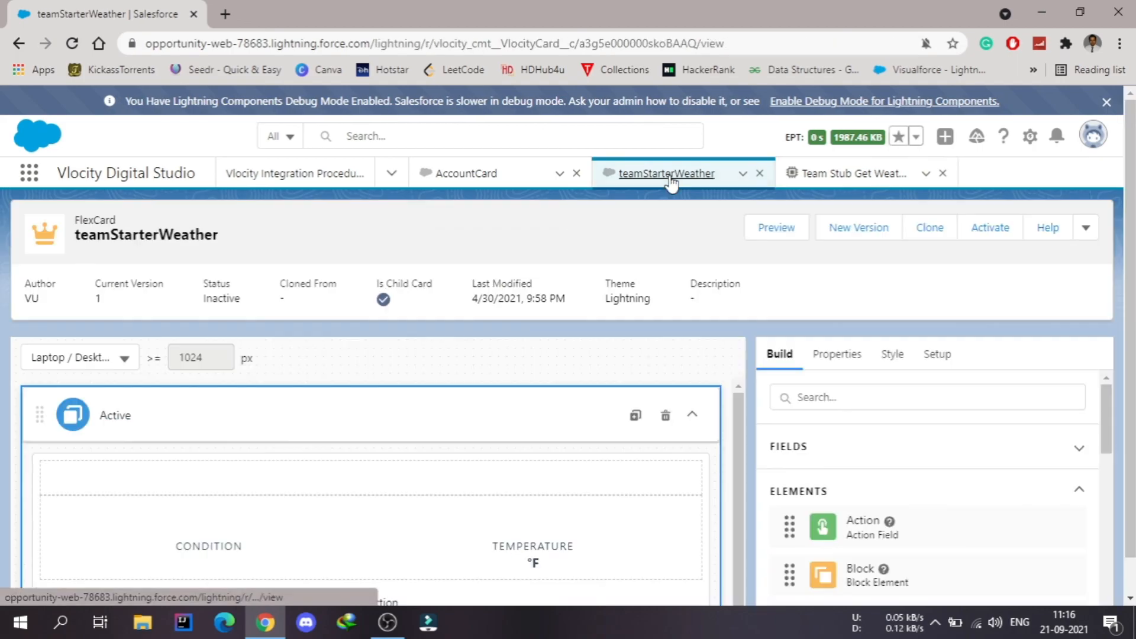
{"action": "scroll", "coordinate": [410, 370], "scroll_direction": "down", "scroll_amount": 1}
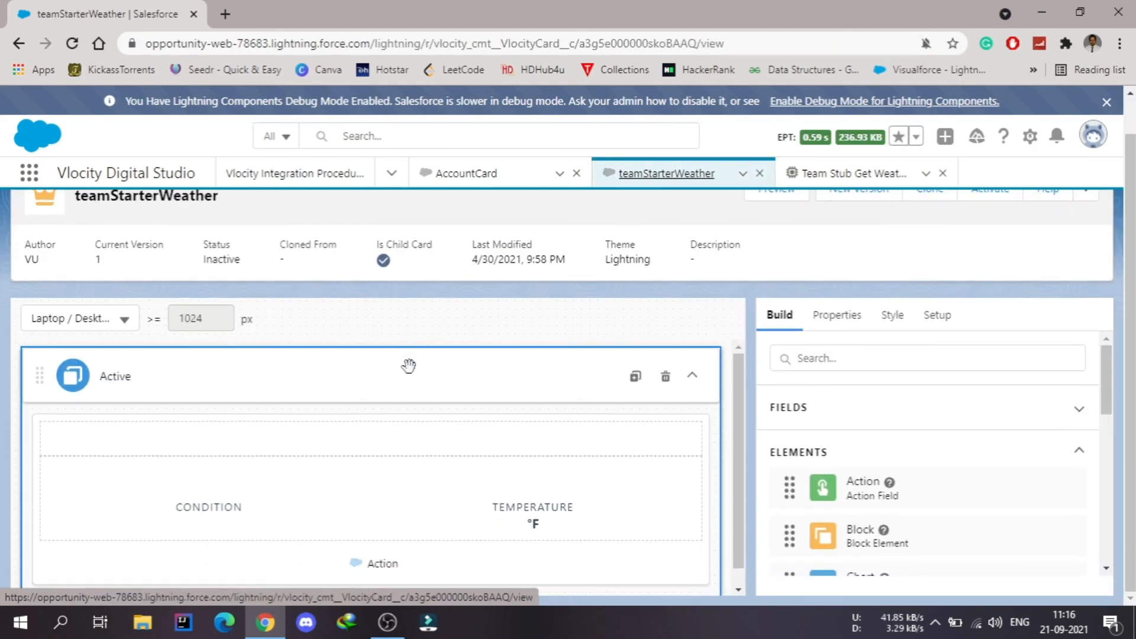